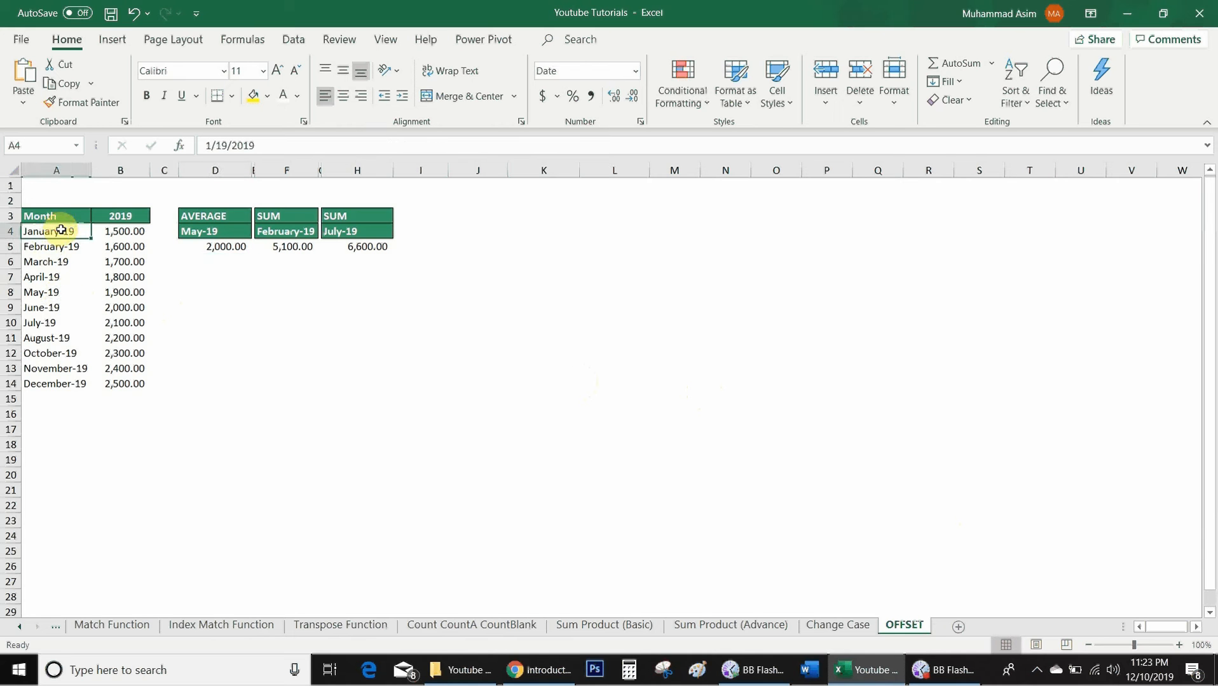
pyautogui.click(65, 385)
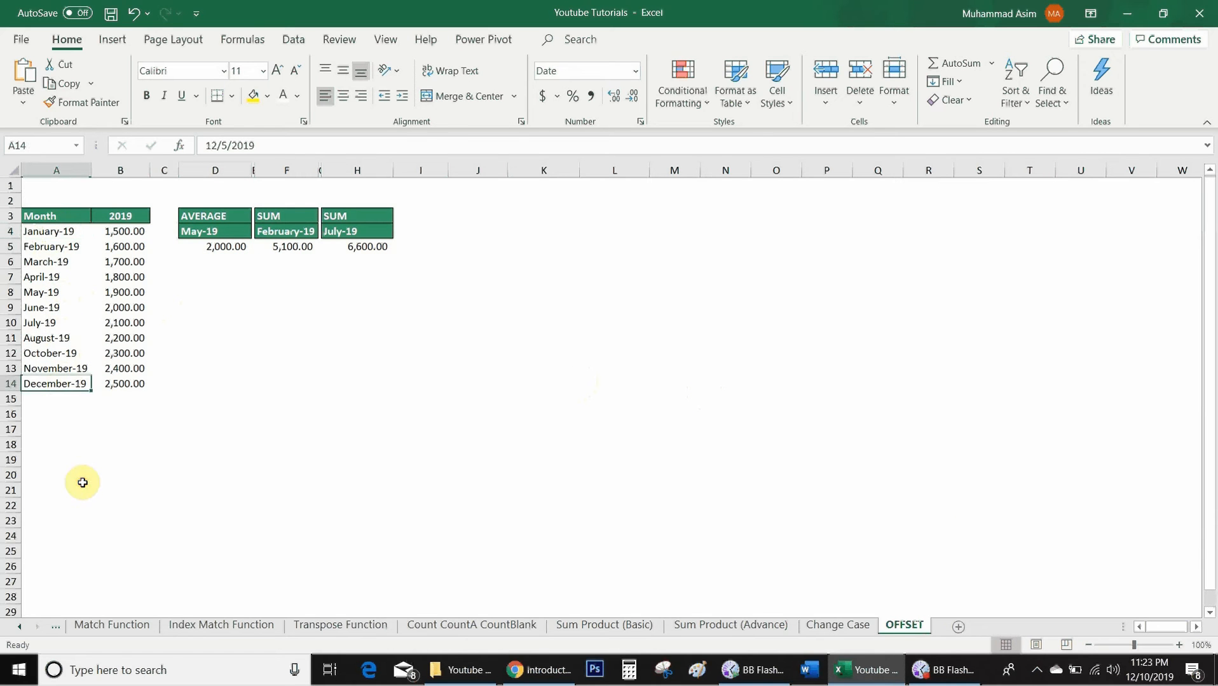
pyautogui.click(112, 246)
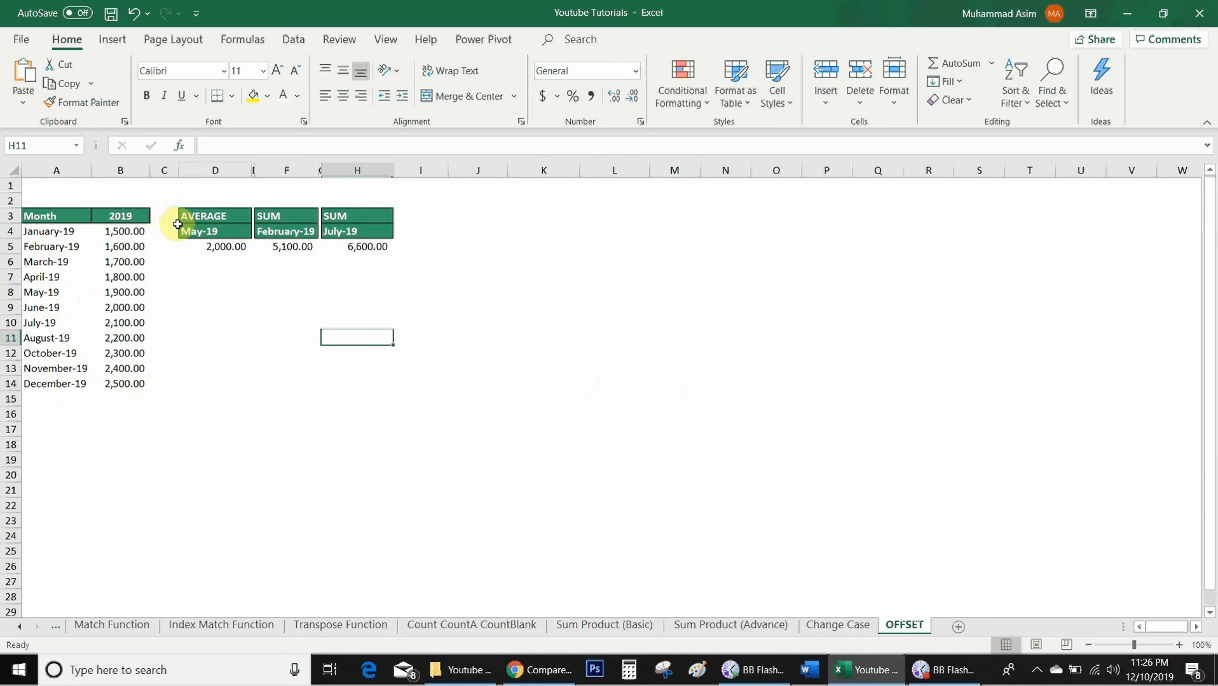
# - Choose March-19 as the AVERAGE month in D4 and check the average of B6:B8
pyautogui.click(206, 232)
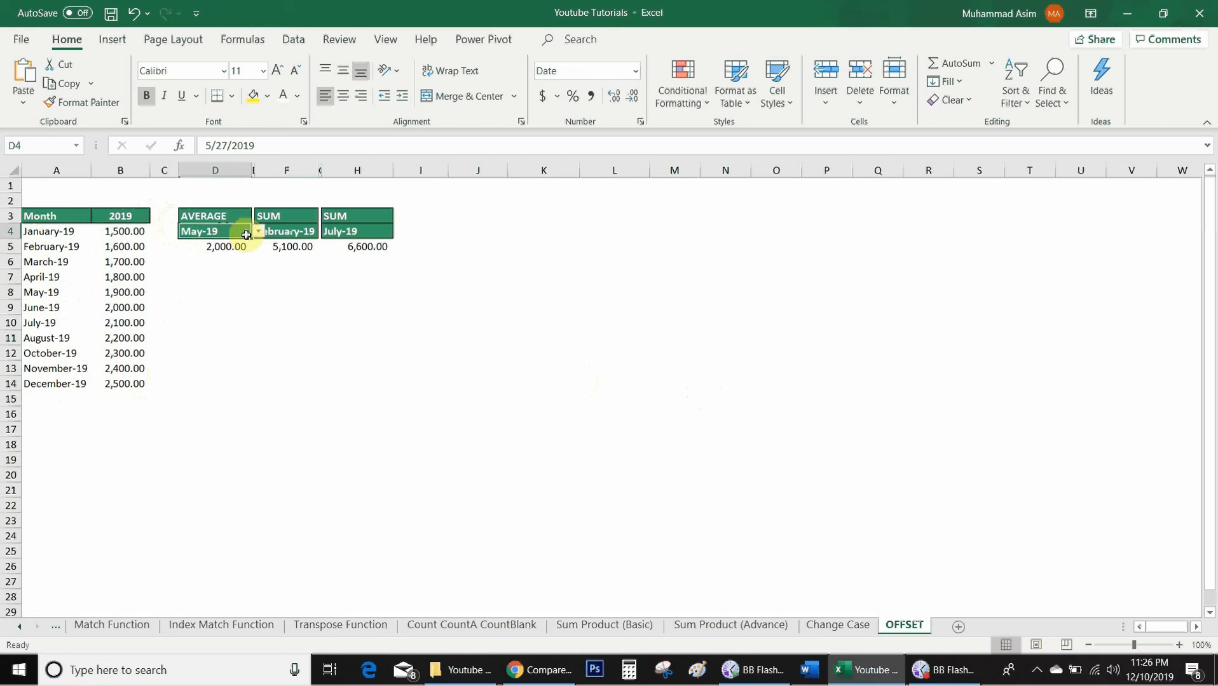
pyautogui.hotkey('alt', 'Down')
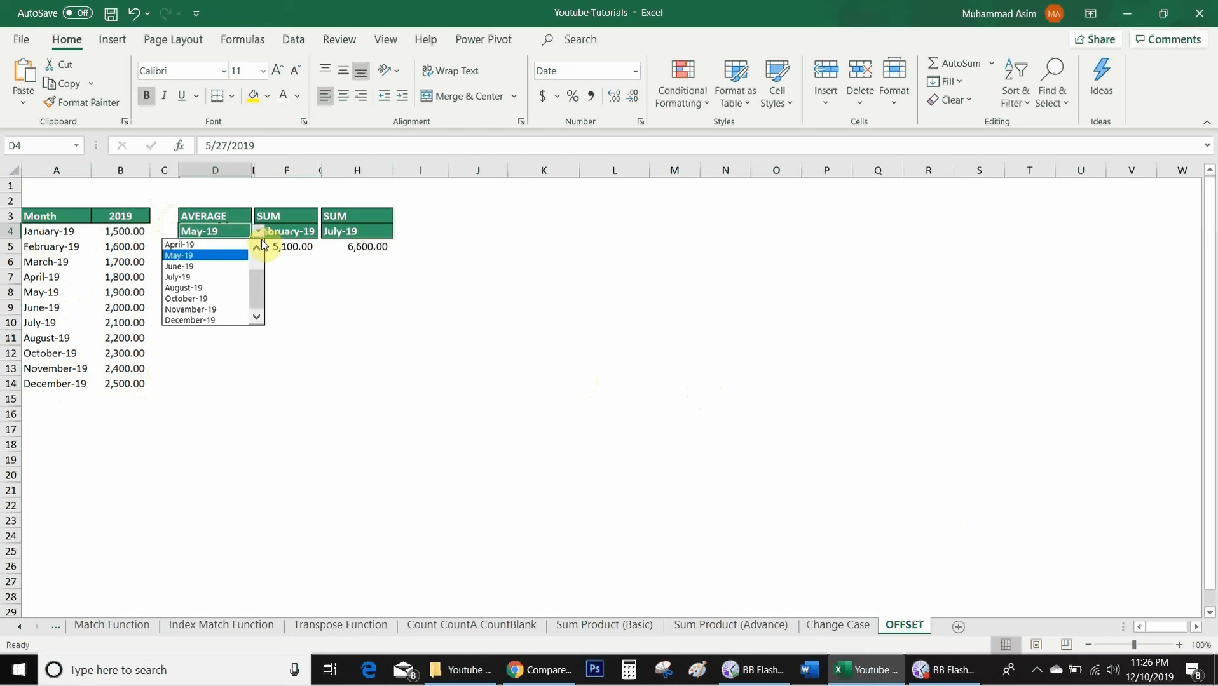
pyautogui.scroll(1, 261, 286)
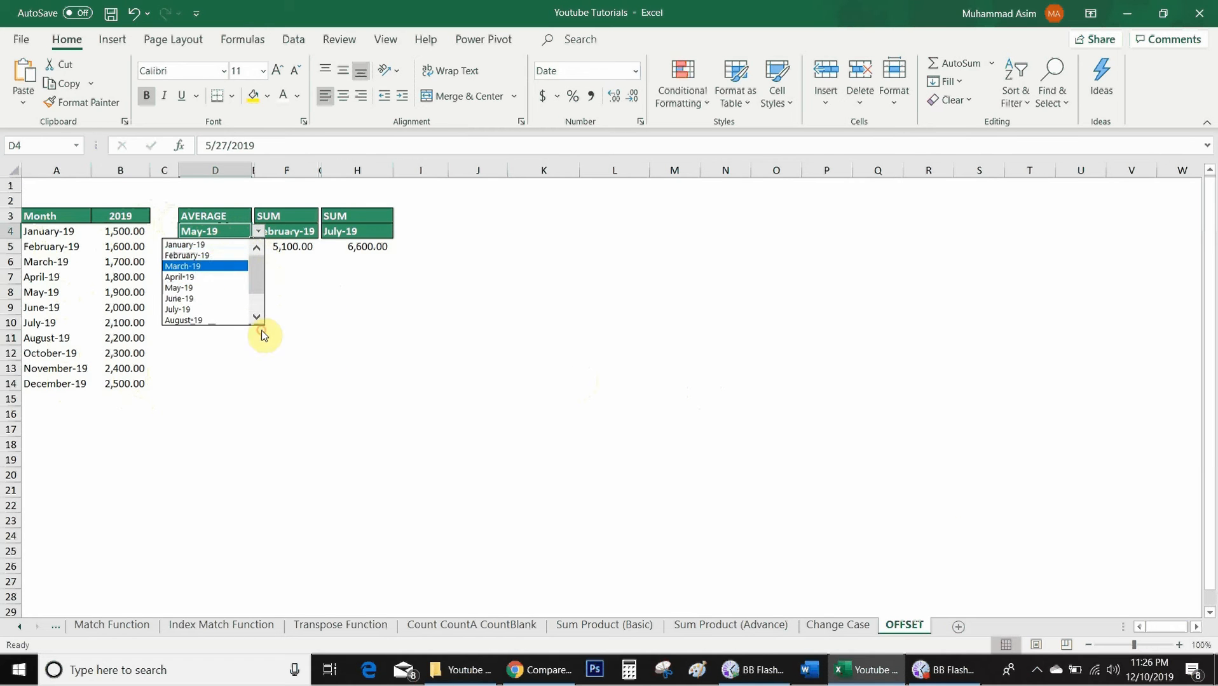
pyautogui.press('Return')
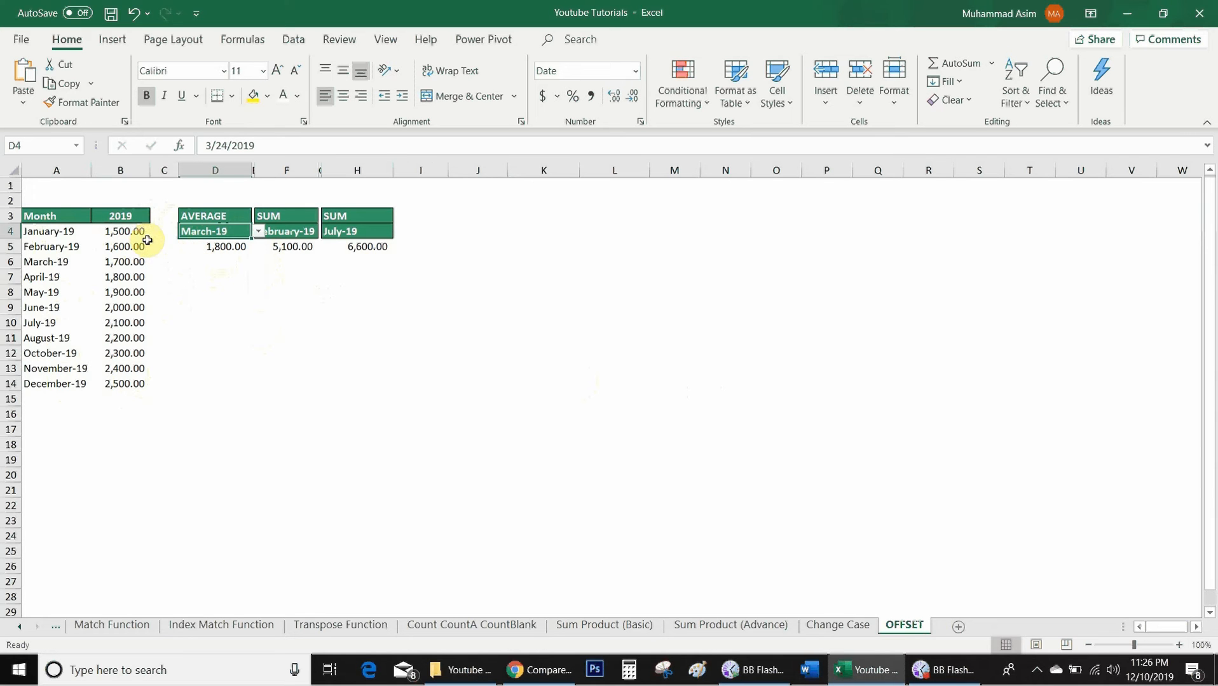
pyautogui.moveTo(129, 260); pyautogui.dragTo(127, 293)
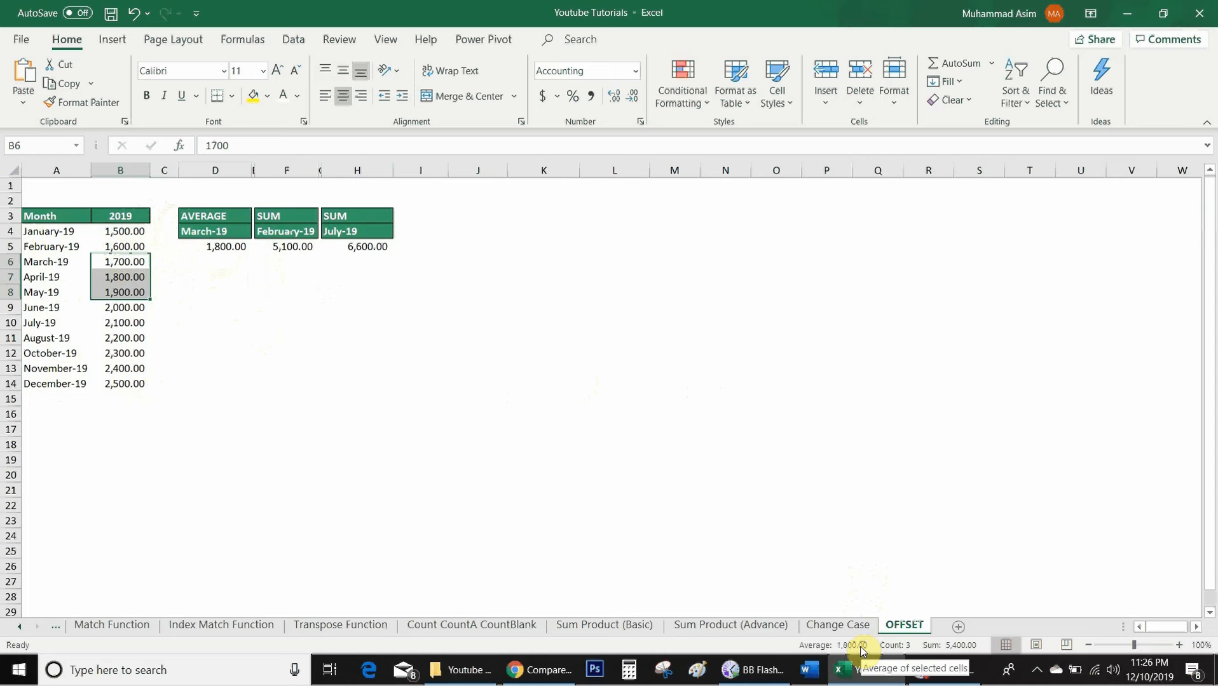
# - Clear D5 and start an AVERAGE formula there with a nested OFFSET that uses B3 as its reference
pyautogui.click(226, 247)
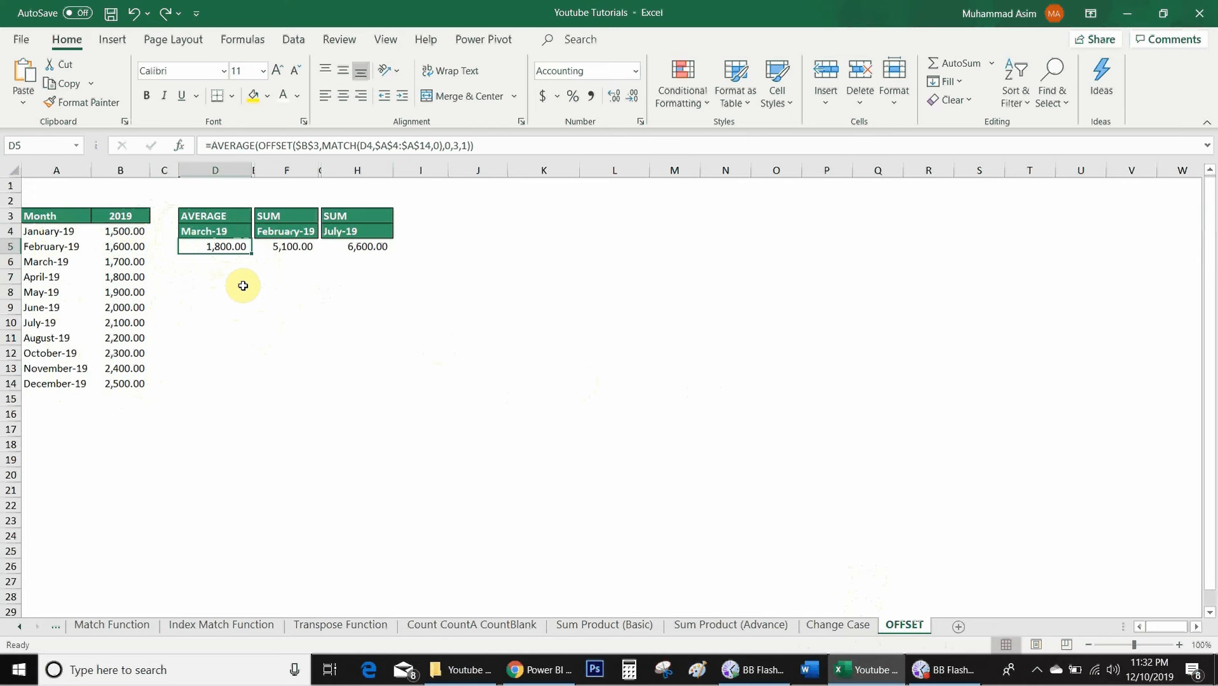
pyautogui.press('Delete')
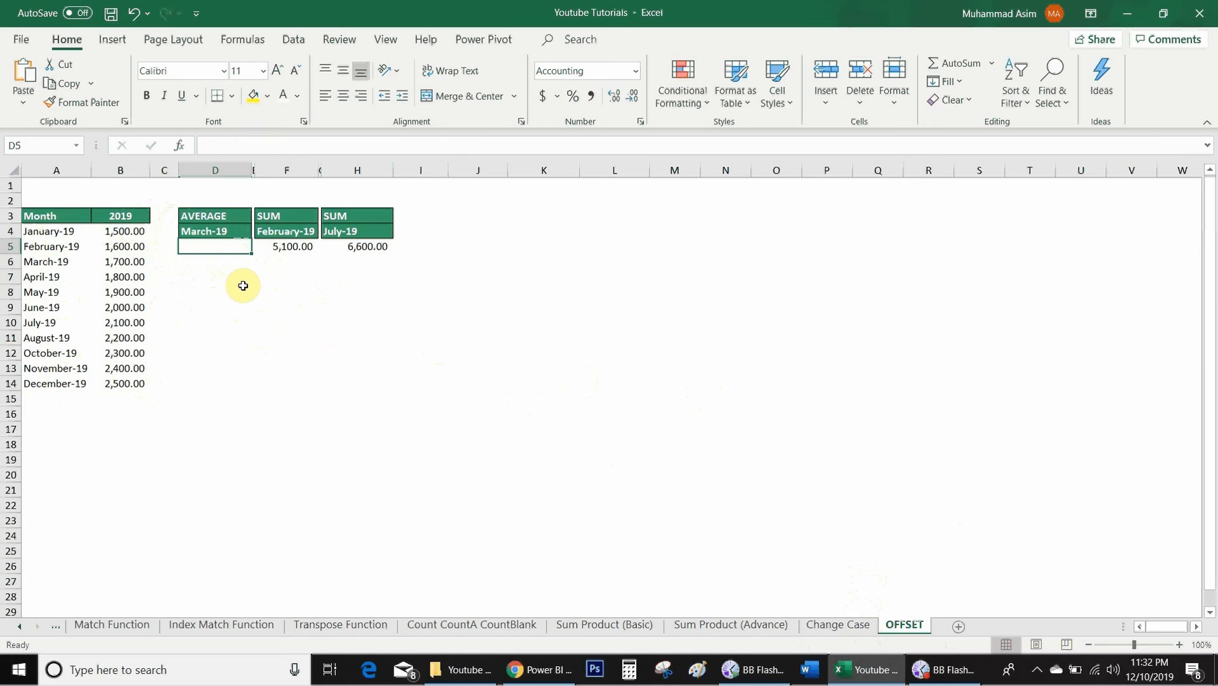
pyautogui.write('=average(')
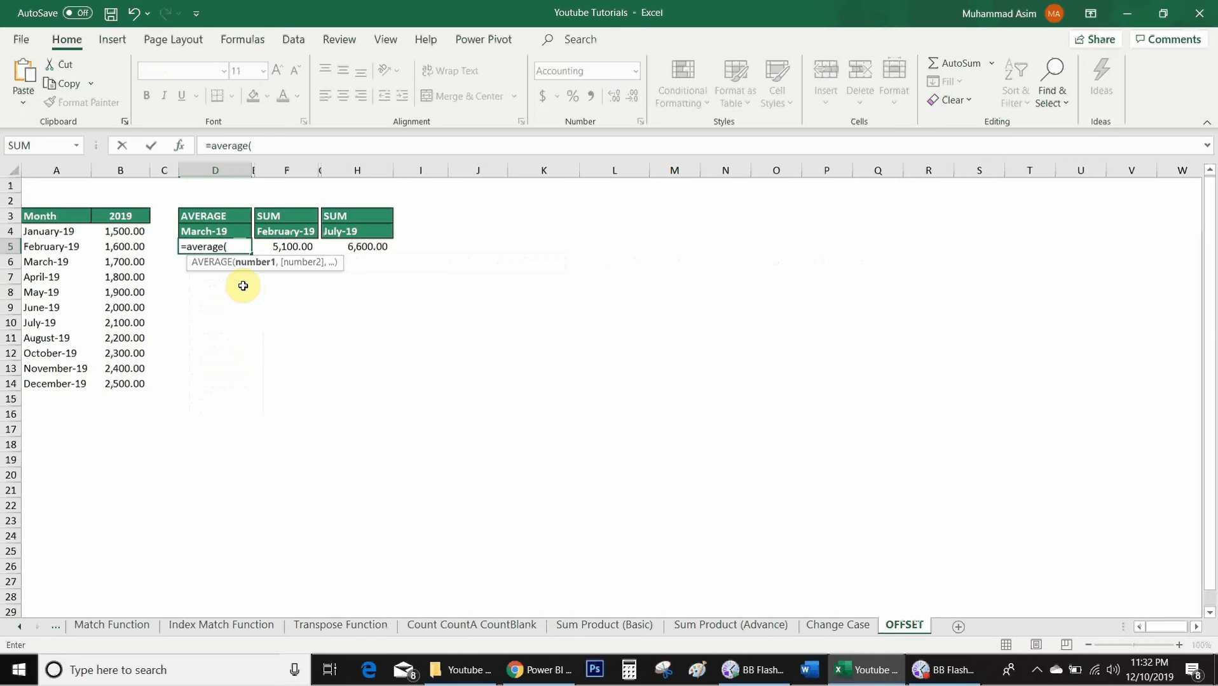
pyautogui.write('offset')
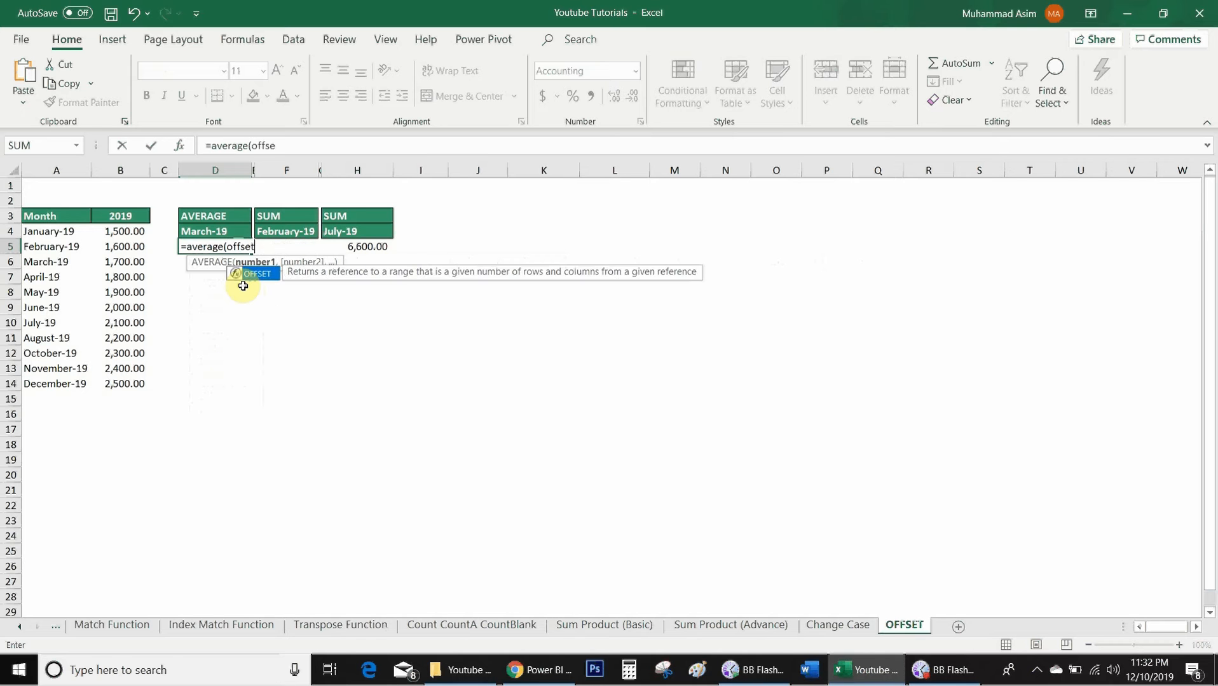
pyautogui.write('(')
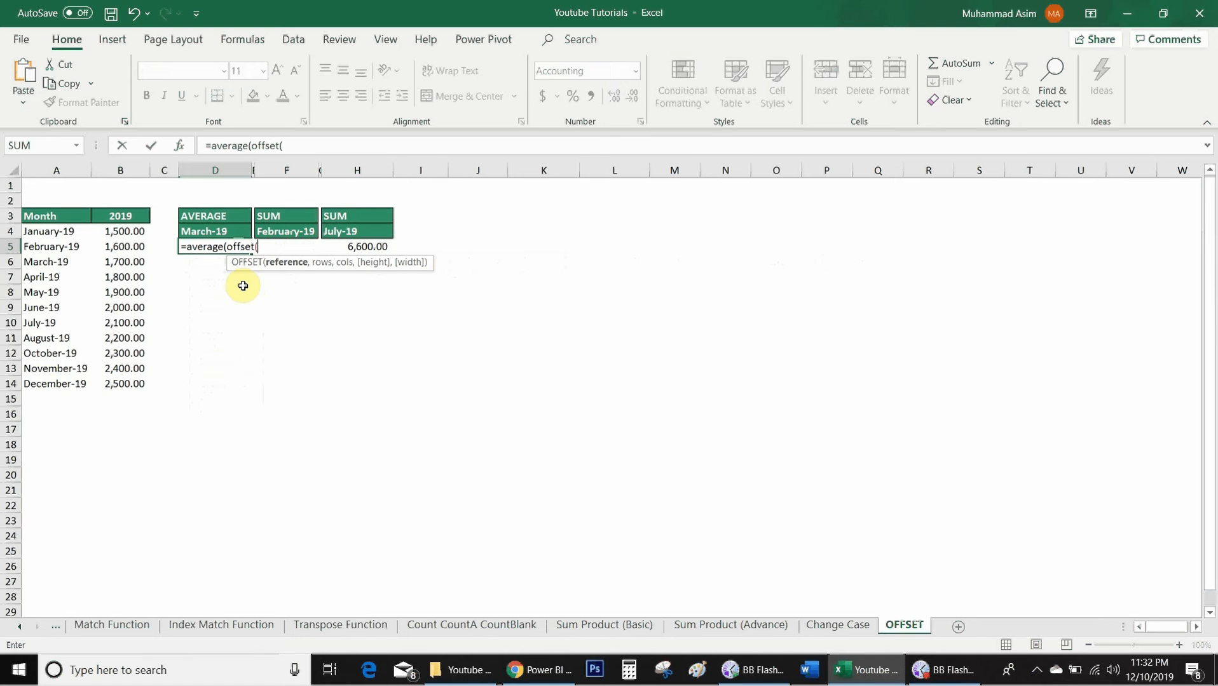
pyautogui.click(120, 215)
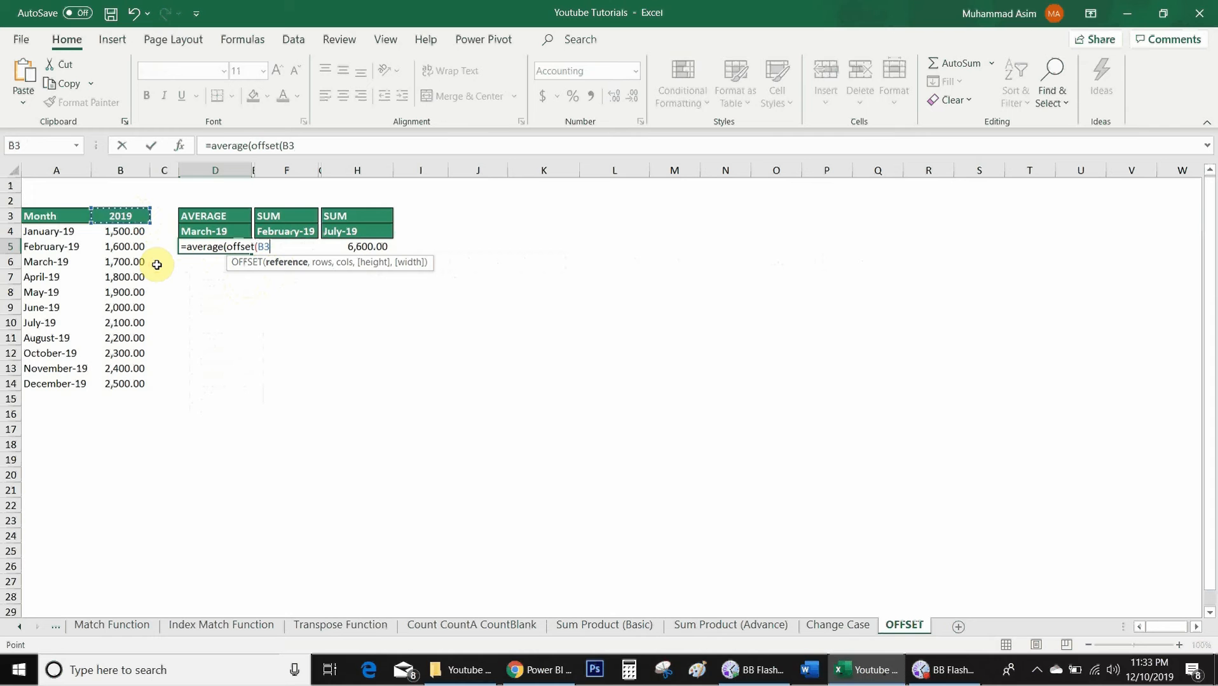
pyautogui.write(',')
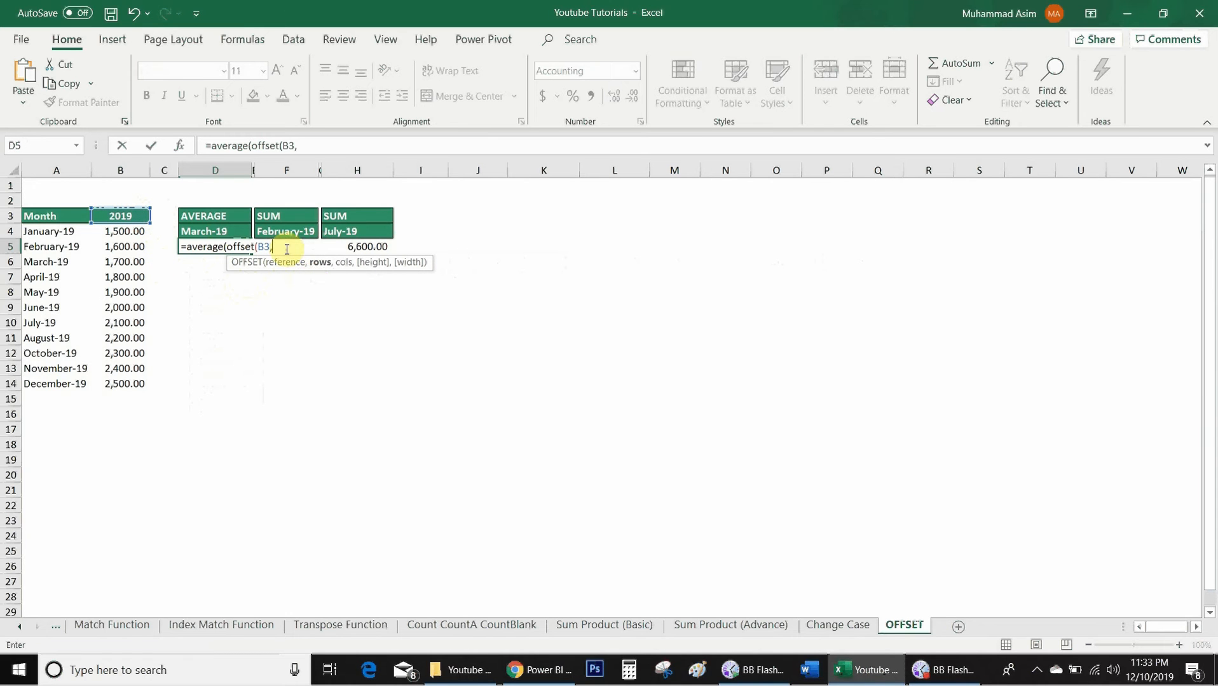
# - Add MATCH(D4,A4:A14,0) as the rows argument of the OFFSET function in D5
pyautogui.write('match')
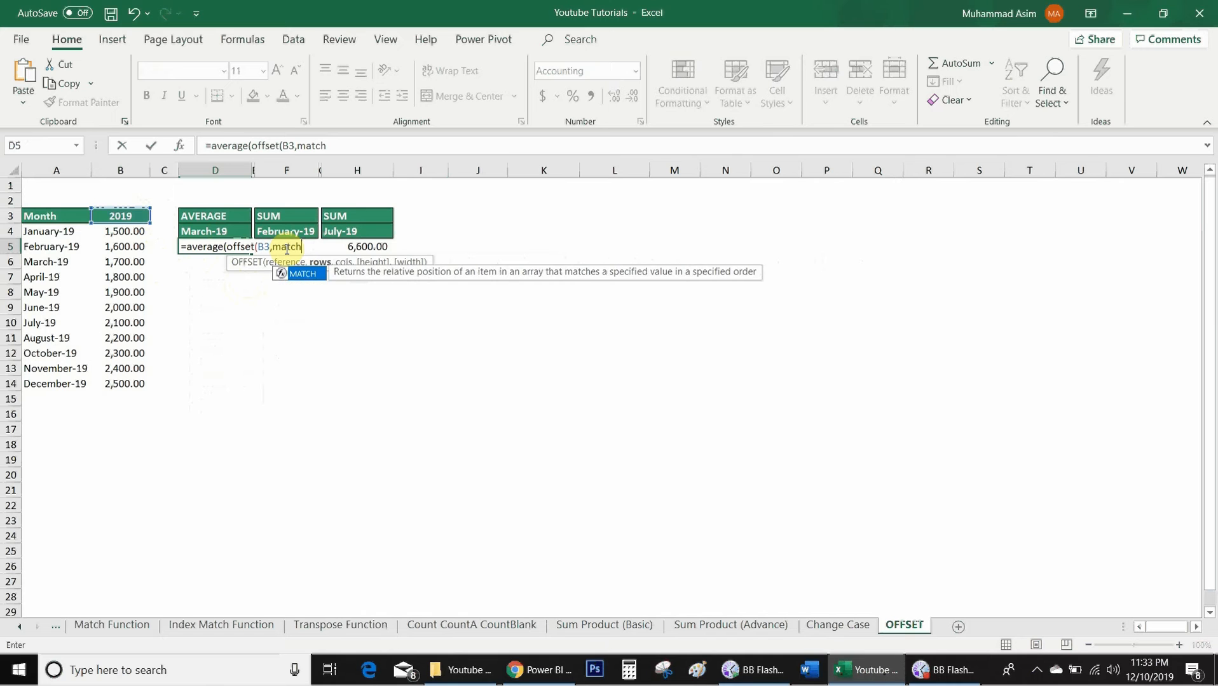
pyautogui.write('(')
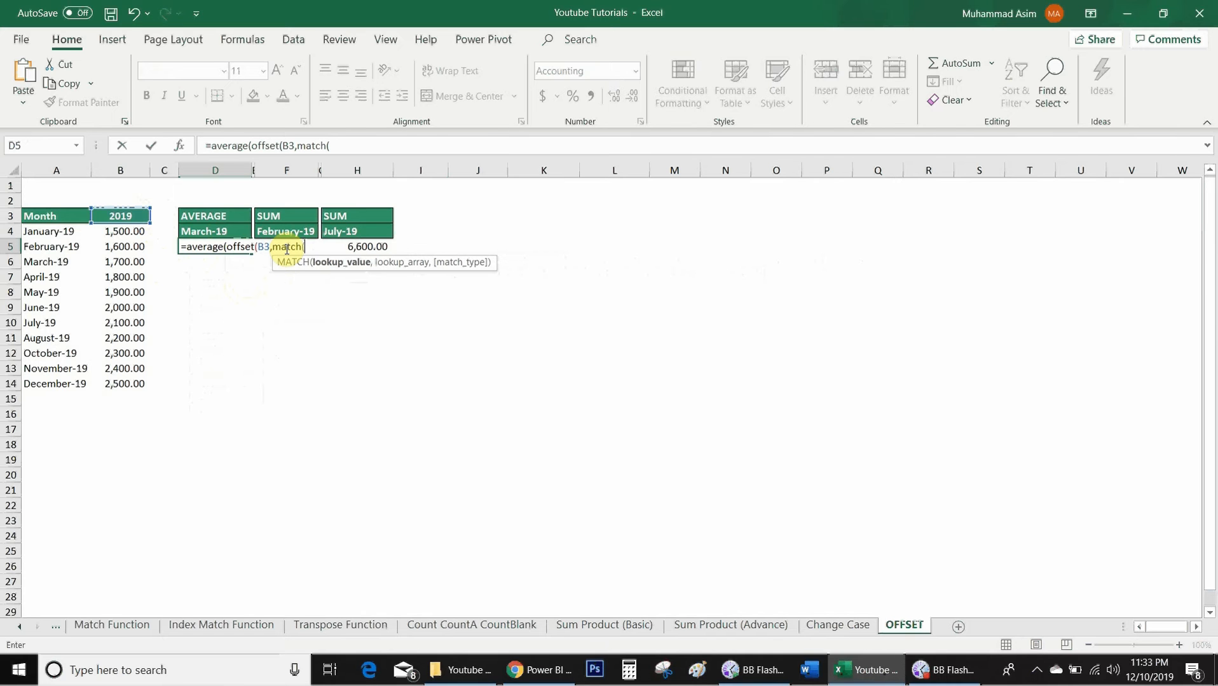
pyautogui.click(230, 231)
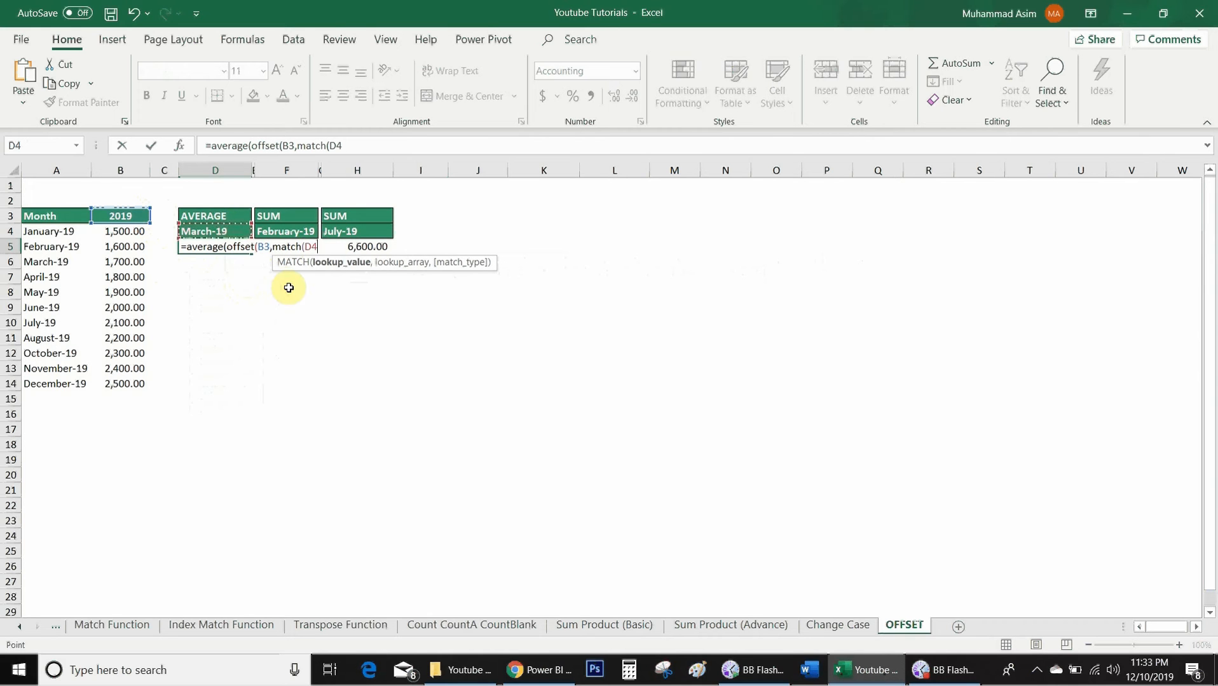
pyautogui.write(',')
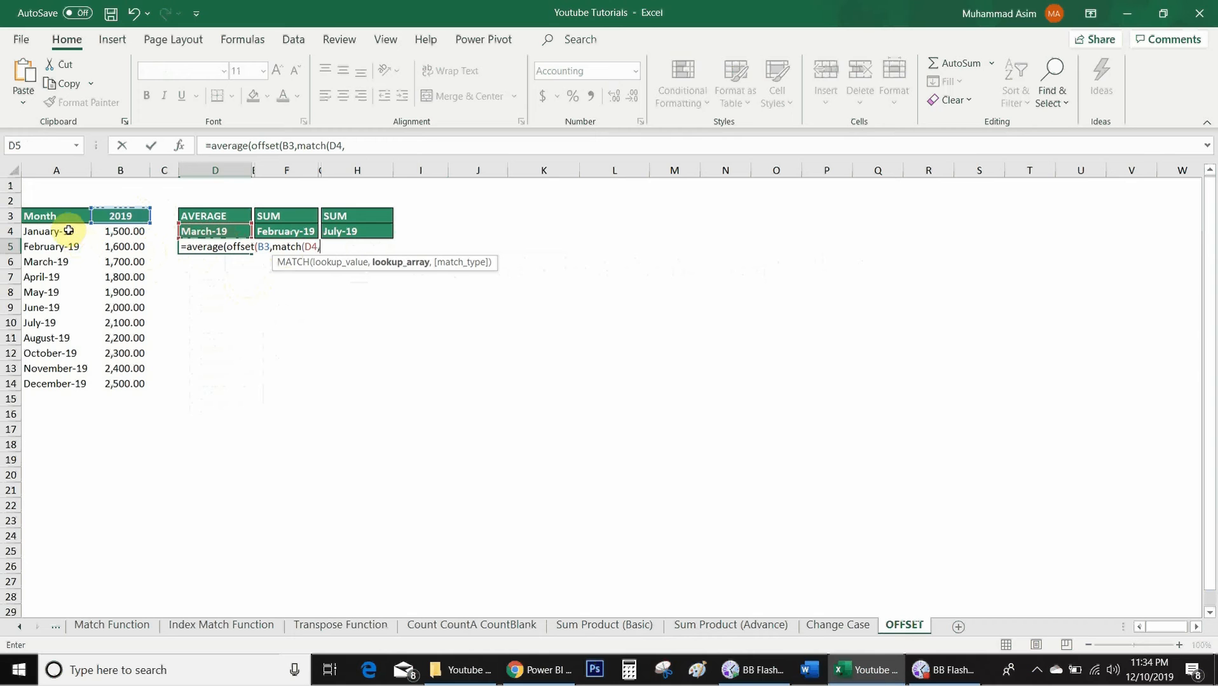
pyautogui.moveTo(55, 231); pyautogui.dragTo(62, 384)
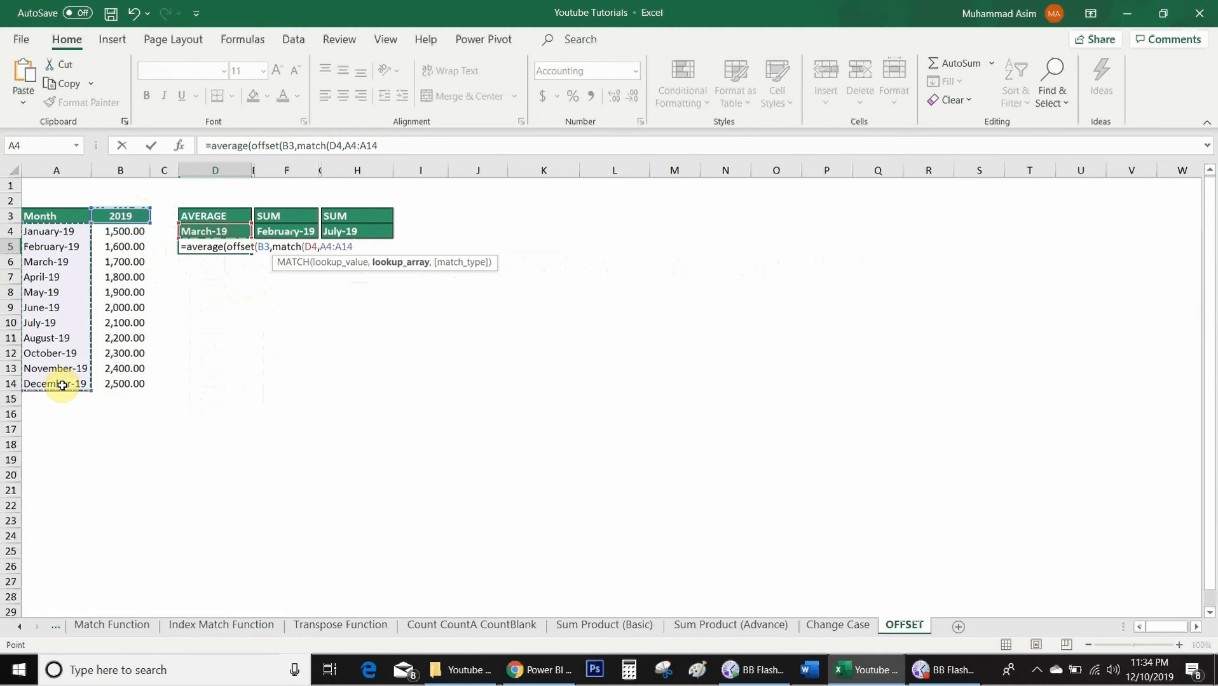
pyautogui.write(',')
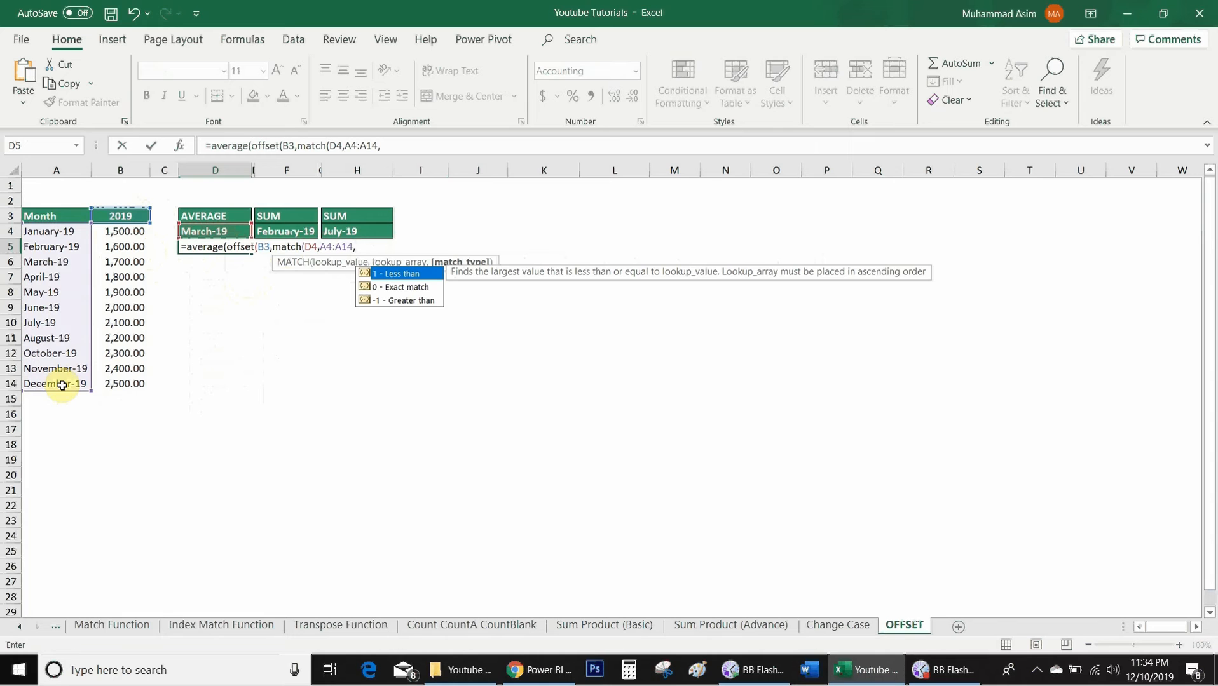
pyautogui.write('0)')
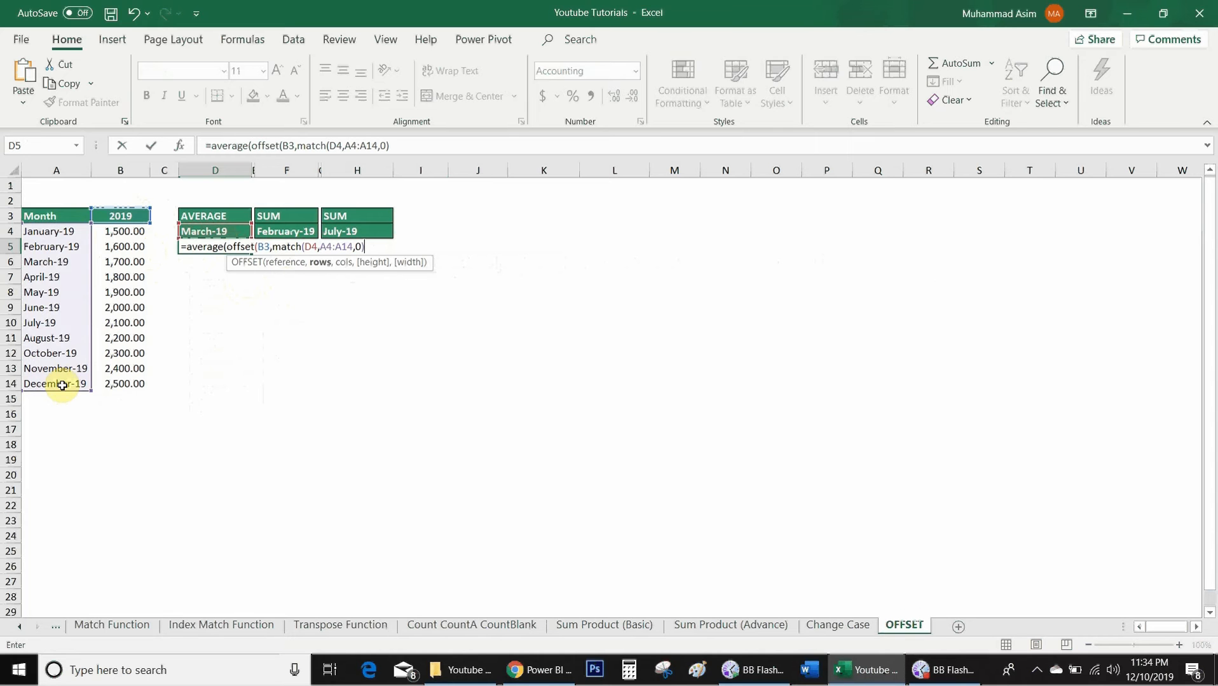
# - Complete the OFFSET in D5 with 0 columns, height 3 and width 1, enter the formula and review its references
pyautogui.write(',')
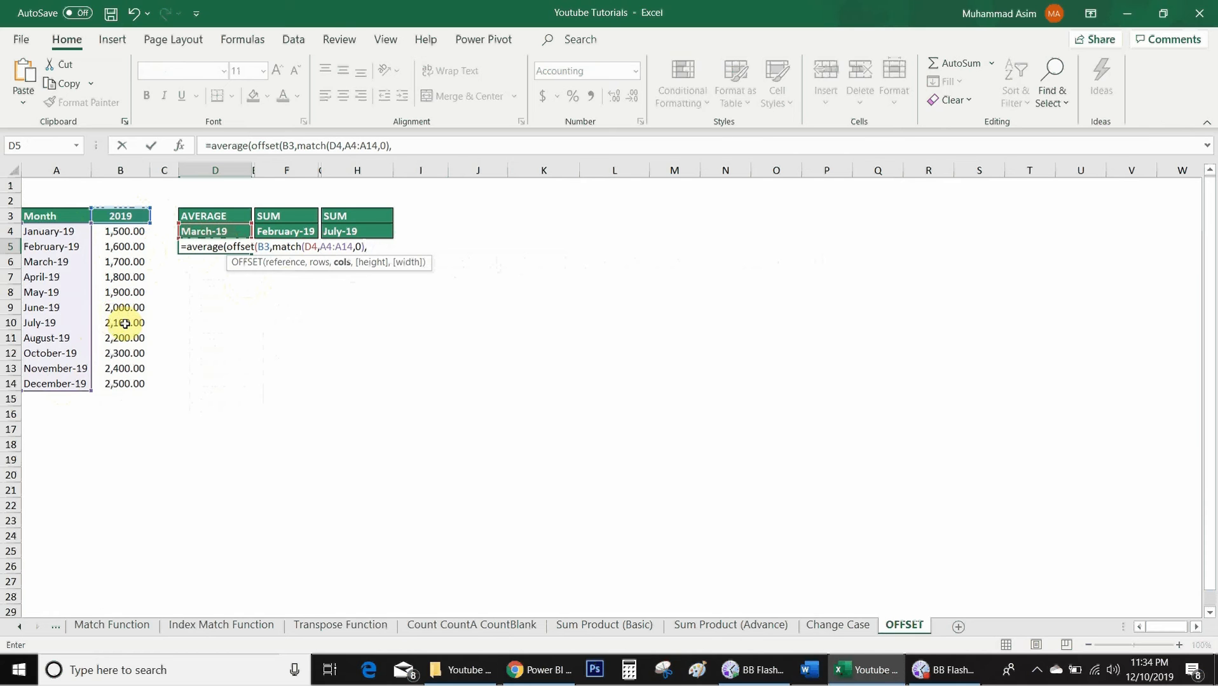
pyautogui.write('0,3')
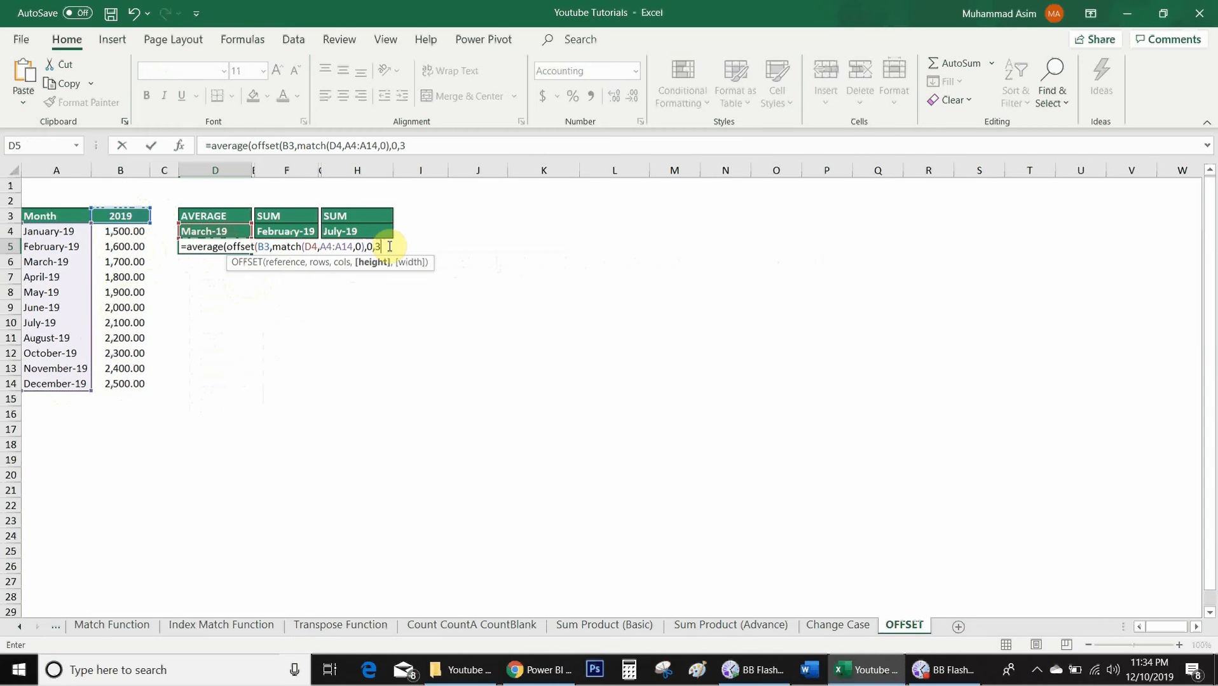
pyautogui.write(',')
pyautogui.write('1)')
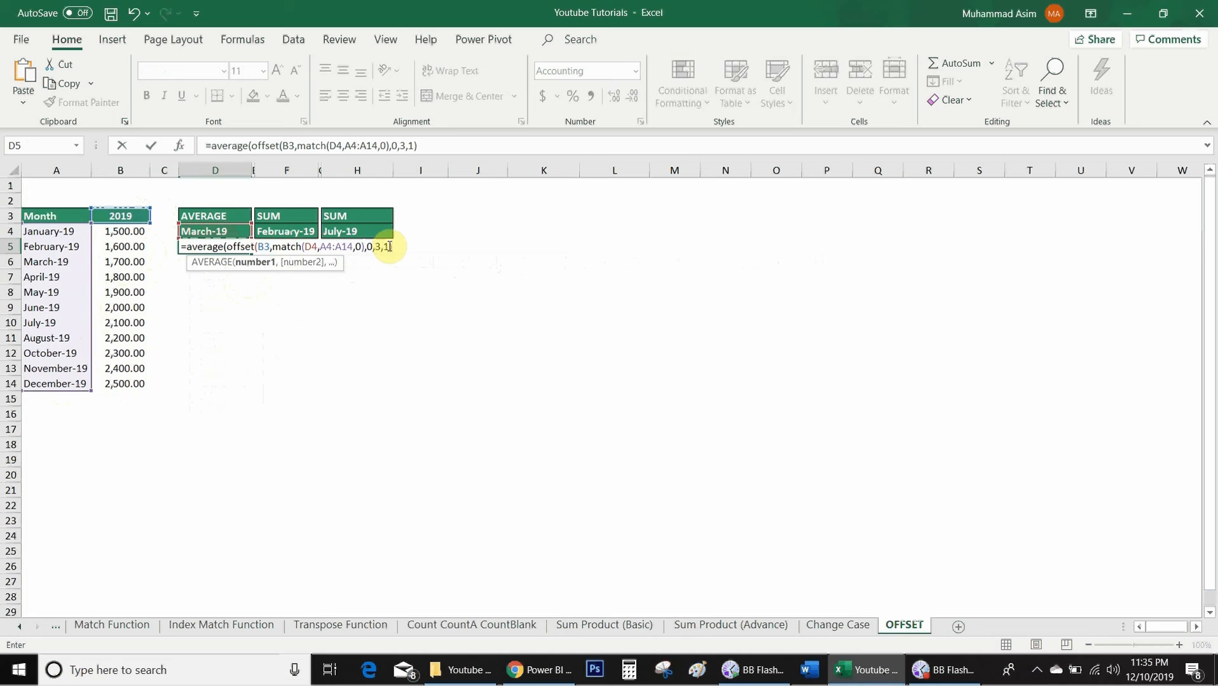
pyautogui.write(')')
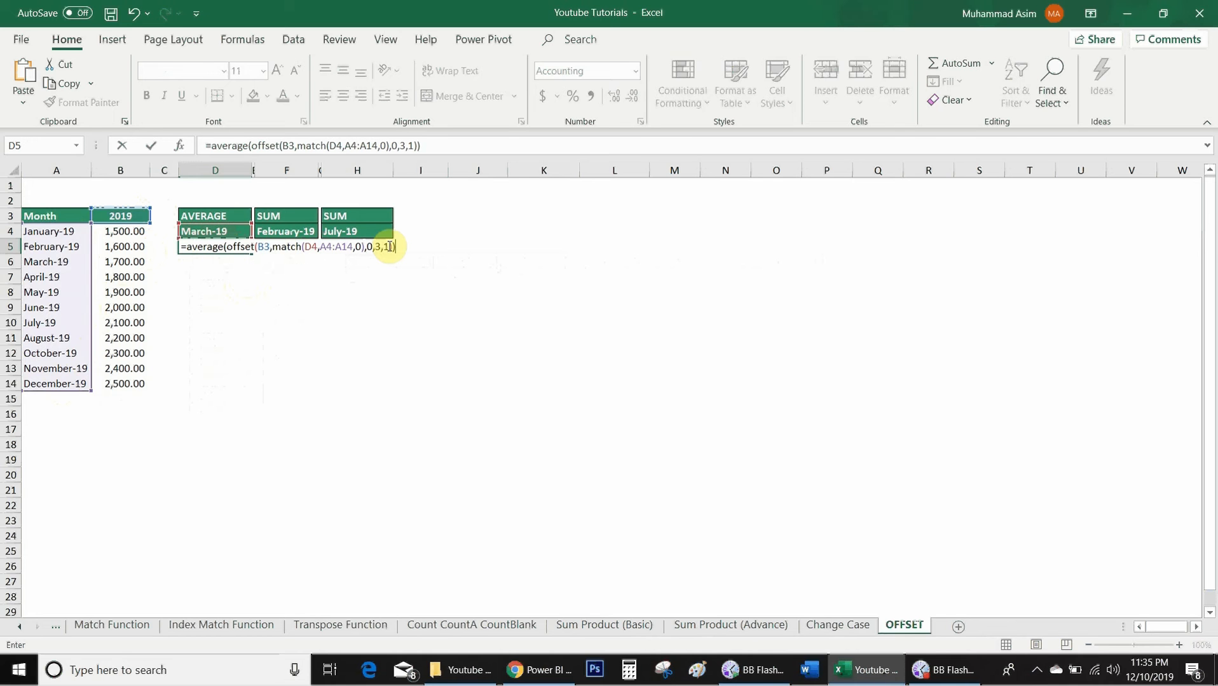
pyautogui.press('Return')
pyautogui.press('Up')
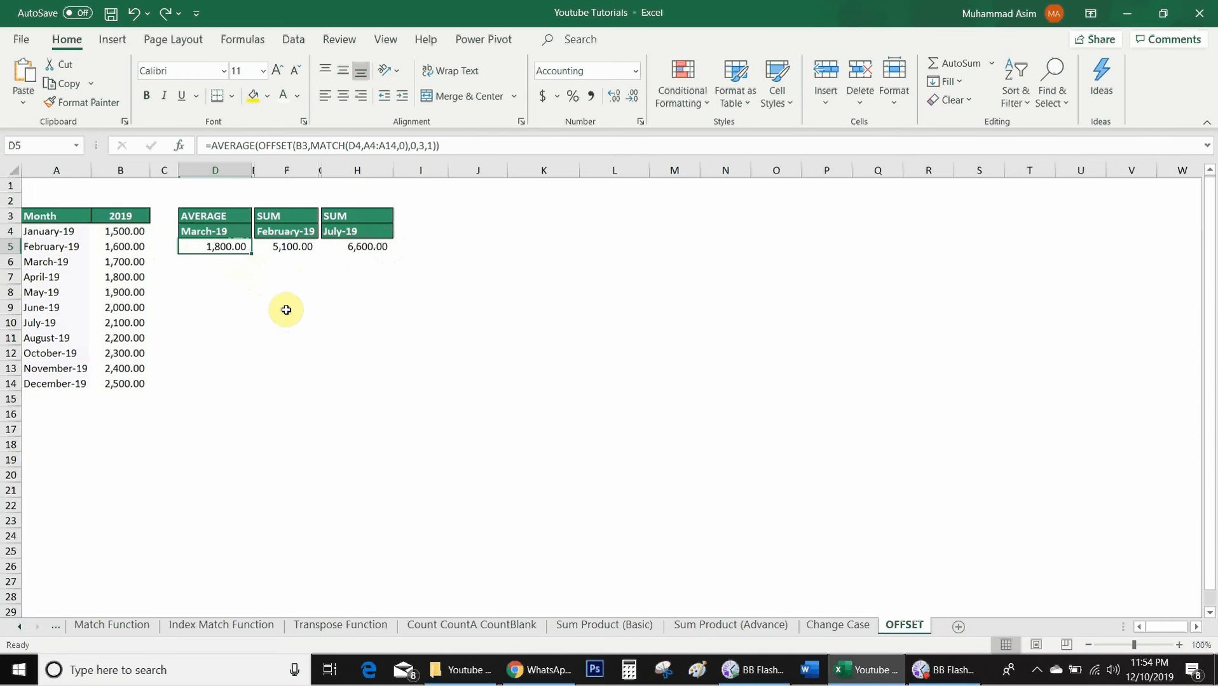
pyautogui.press('F2')
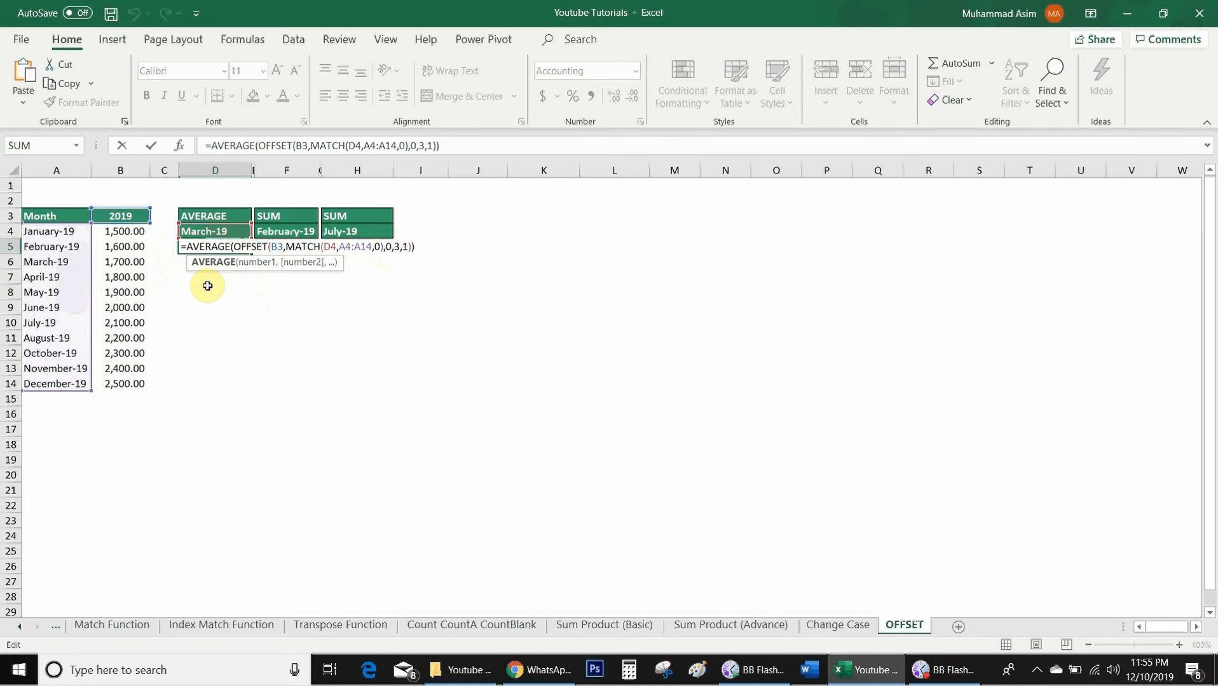
pyautogui.press('Return')
# - Test the D5 formula by choosing June-19 in D4 and checking the average of B9:B11
pyautogui.click(249, 232)
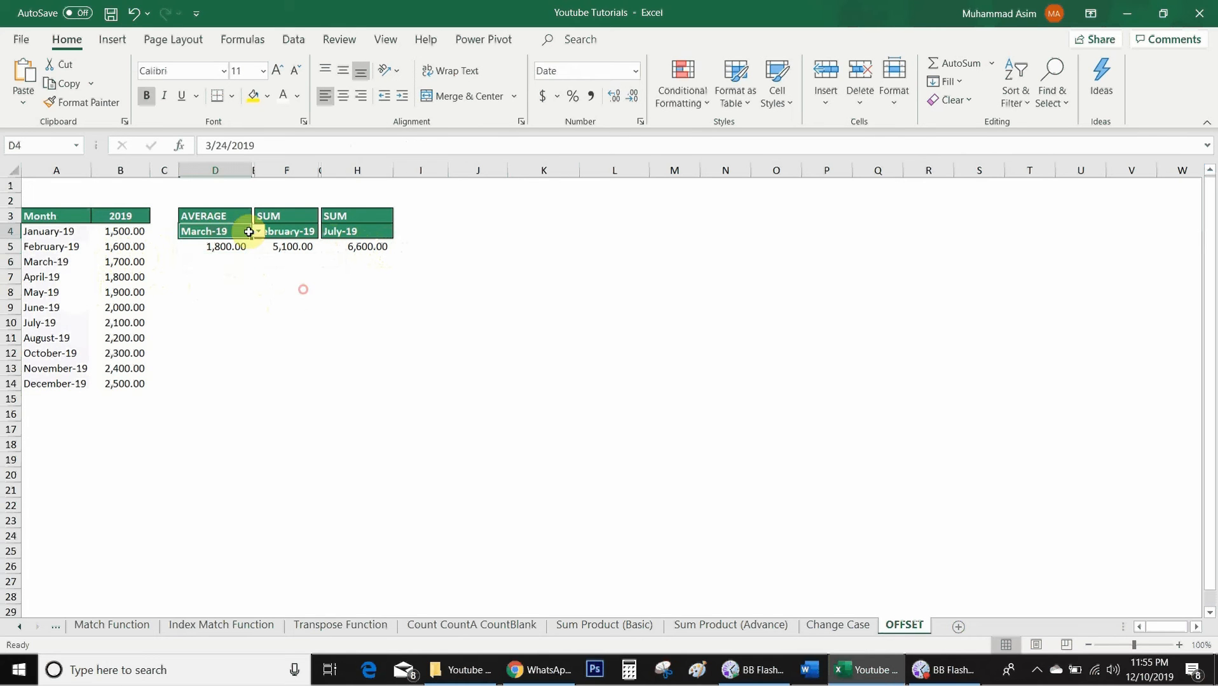
pyautogui.click(258, 231)
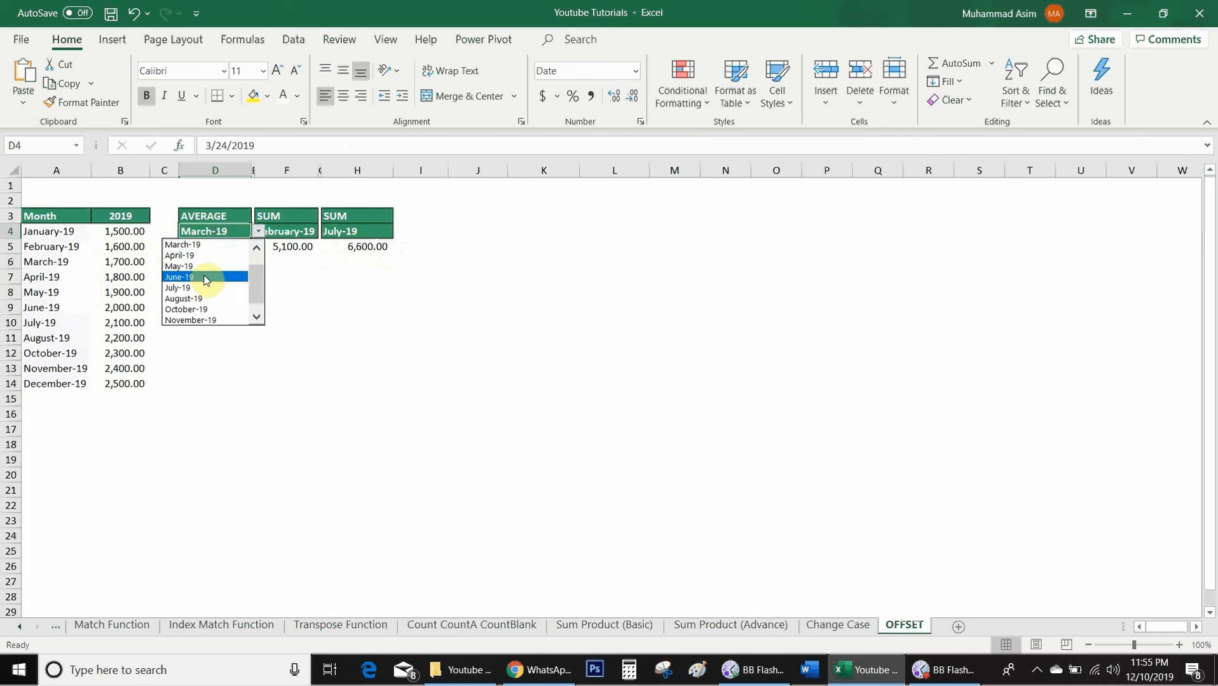
pyautogui.click(204, 277)
pyautogui.click(218, 247)
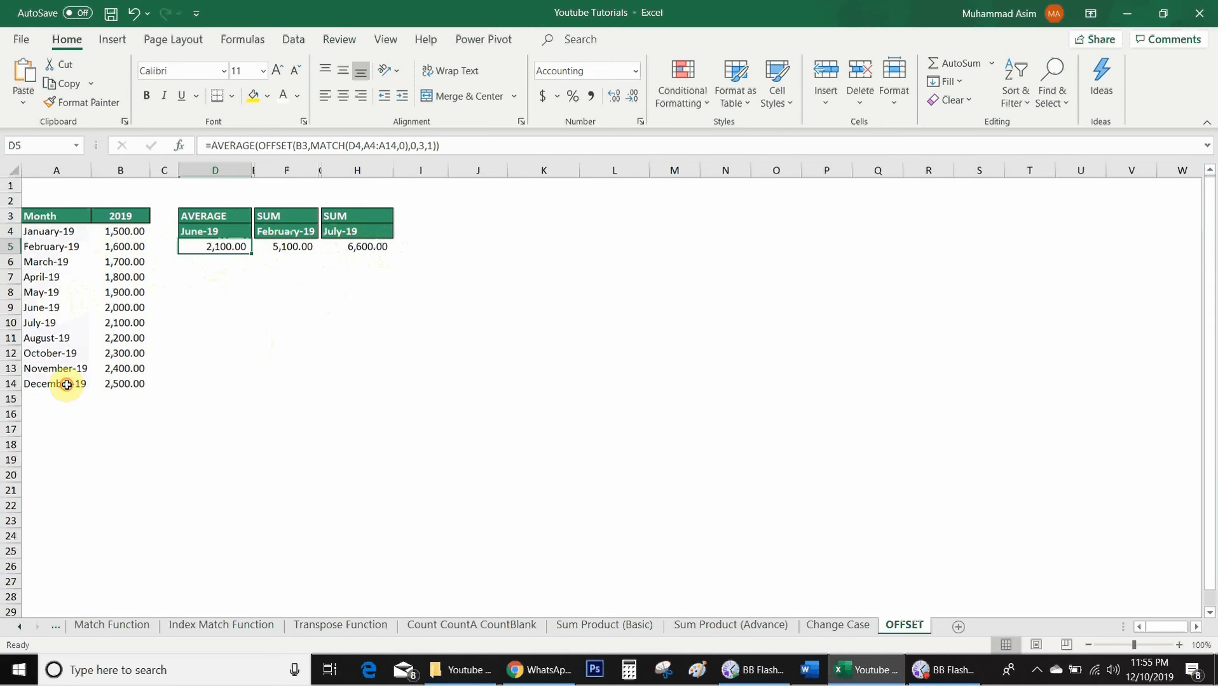
pyautogui.click(57, 308)
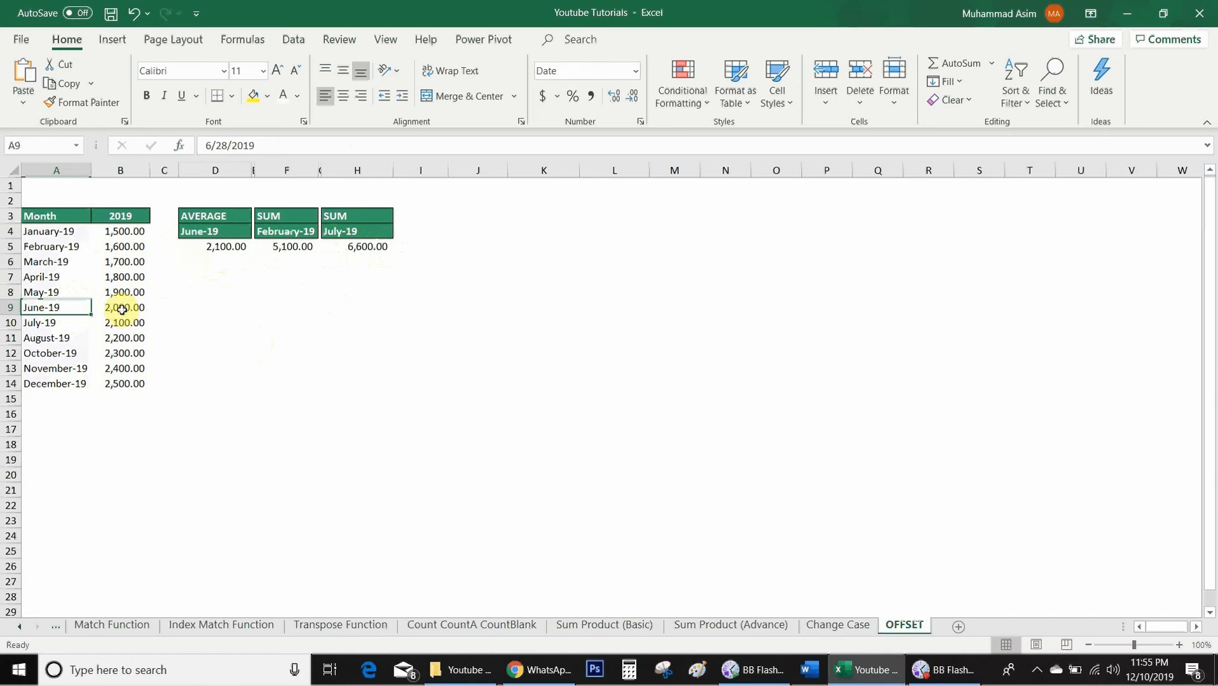
pyautogui.moveTo(120, 308); pyautogui.dragTo(122, 337)
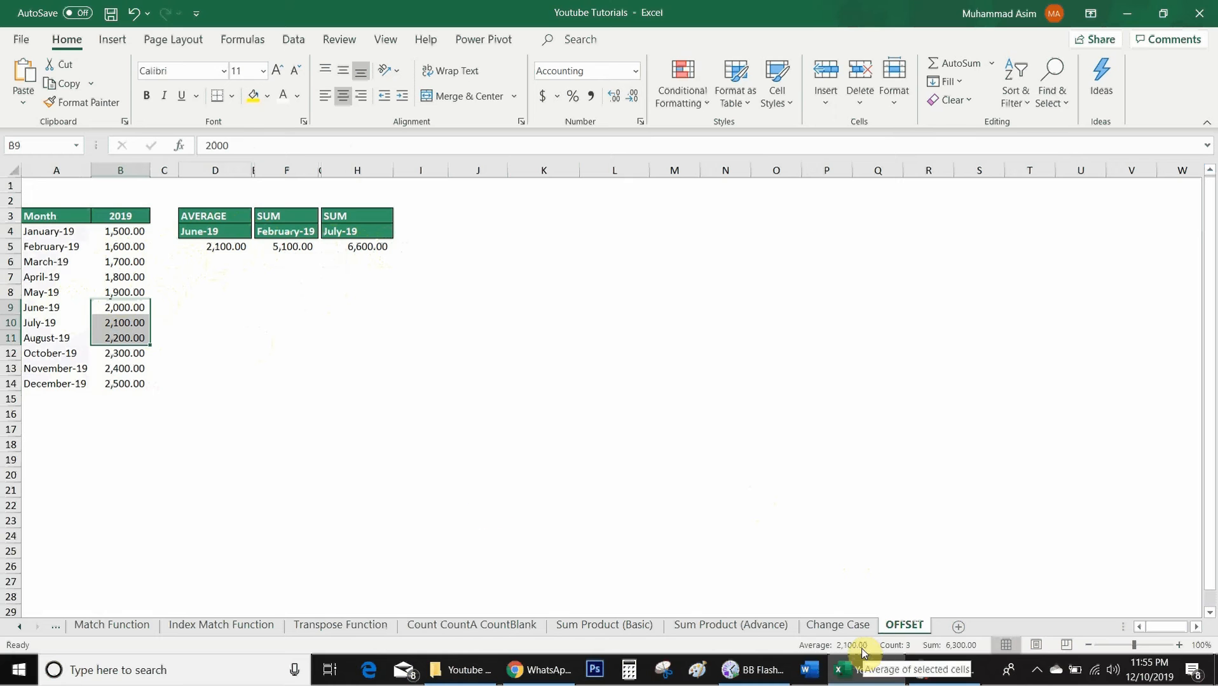
# - Choose October-19 as the AVERAGE month in D4 and check the formula cell D5
pyautogui.moveTo(216, 232); pyautogui.dragTo(289, 231)
pyautogui.hotkey('alt', 'Down')
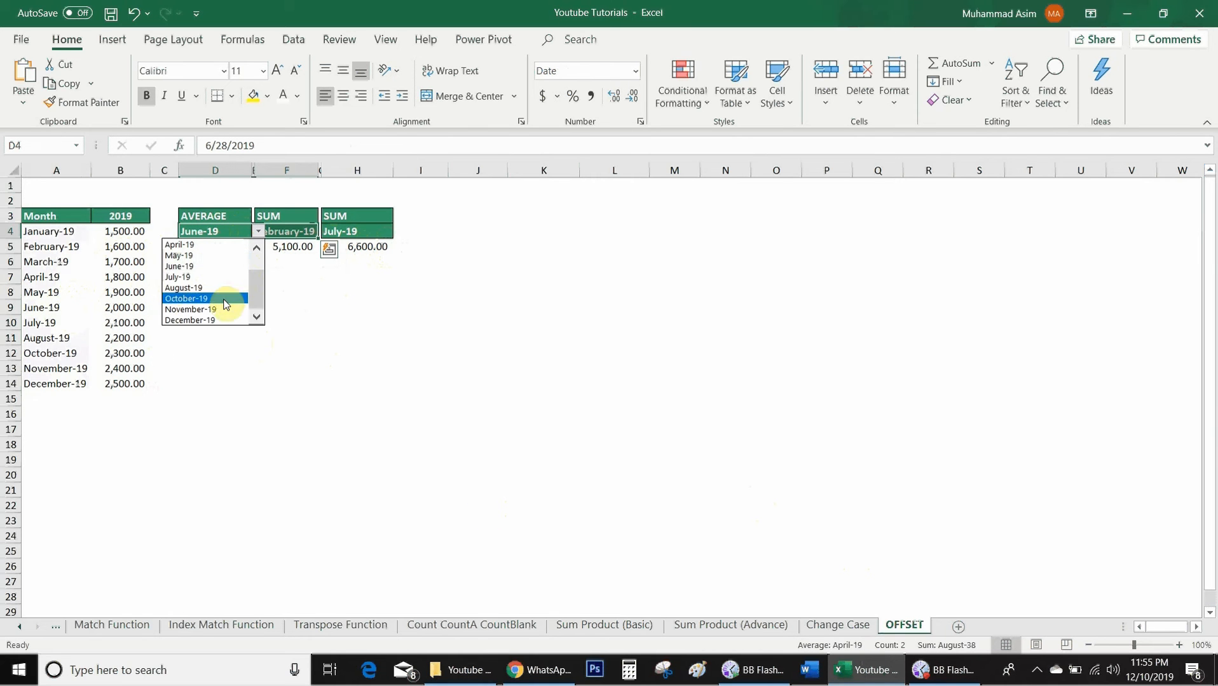
pyautogui.press('Return')
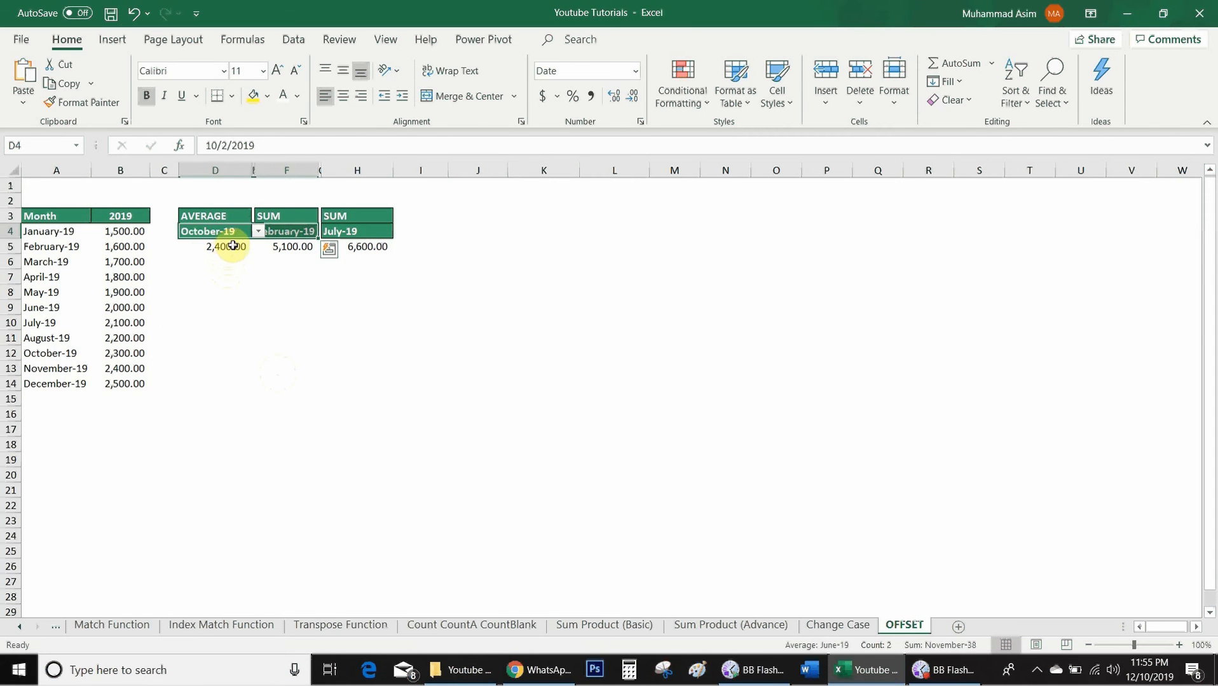
pyautogui.click(245, 248)
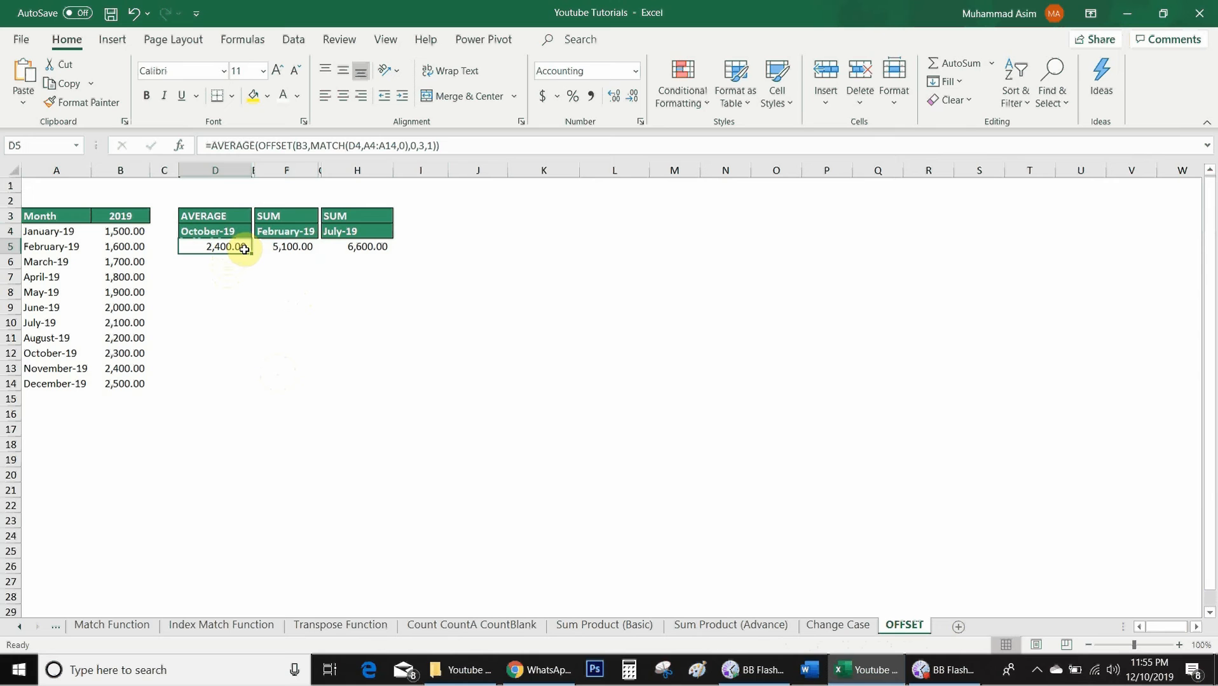
# - Examine the October to December values in B12:B14 against the AVERAGE month in D4 and the formula in D5
pyautogui.click(70, 353)
pyautogui.click(125, 354)
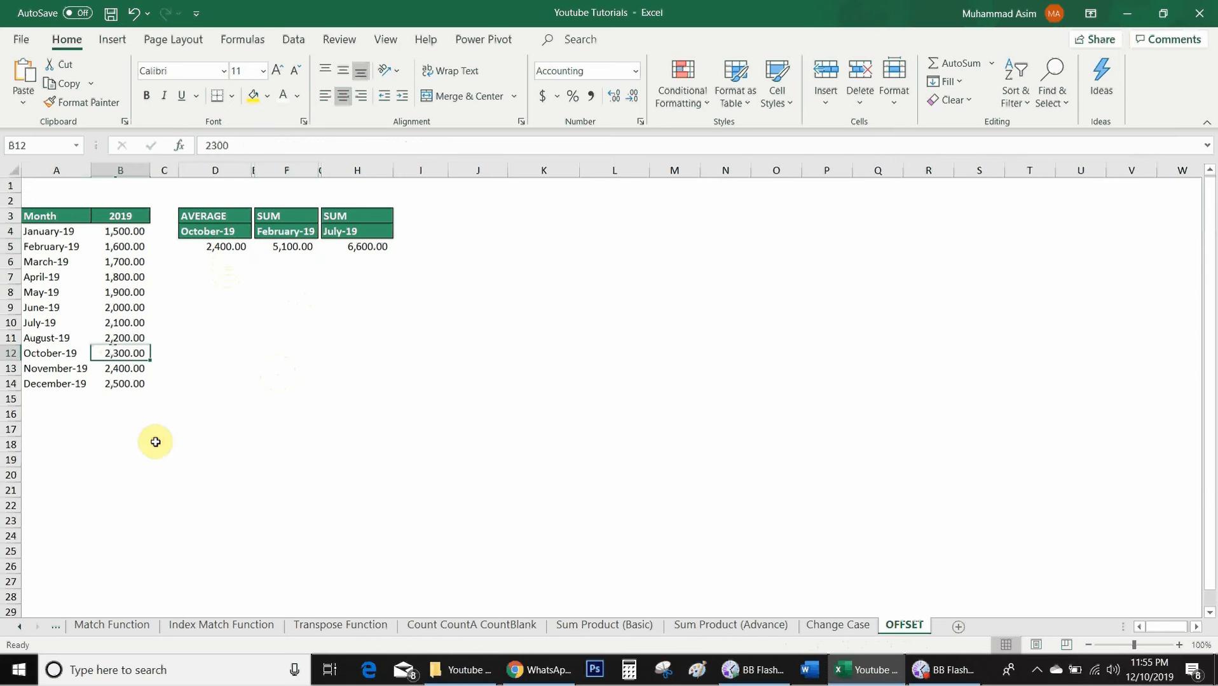
pyautogui.click(155, 442)
pyautogui.moveTo(124, 366); pyautogui.dragTo(124, 381)
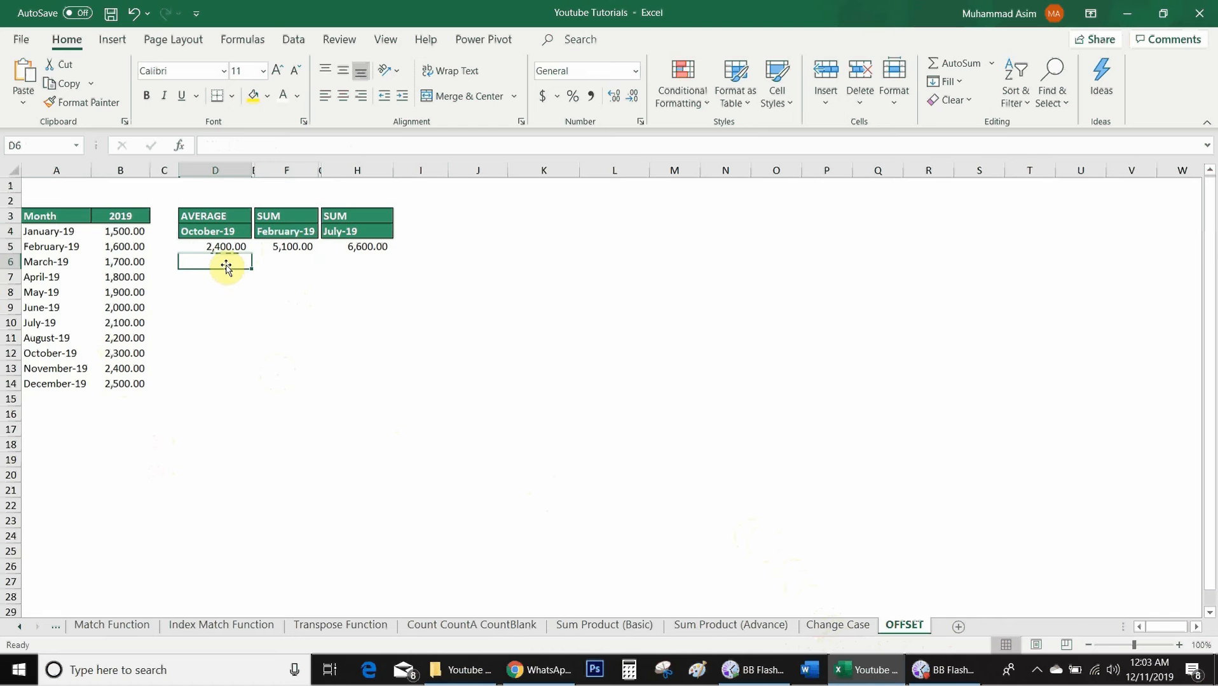
pyautogui.click(222, 233)
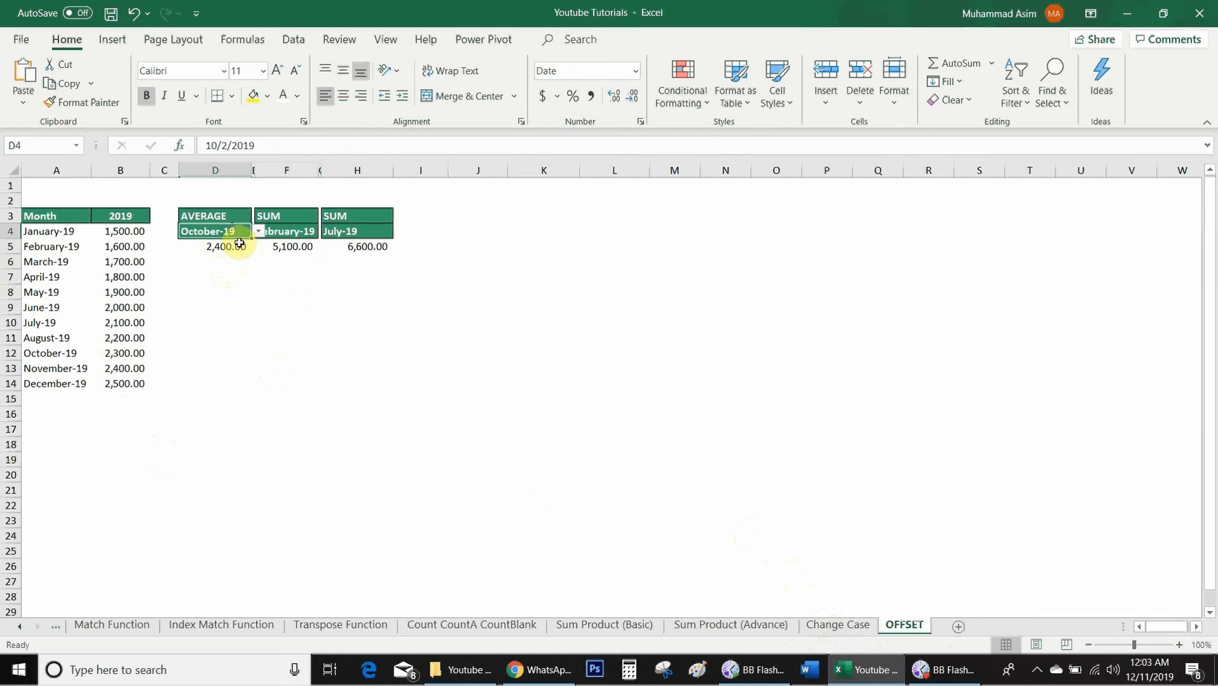
pyautogui.press('Down')
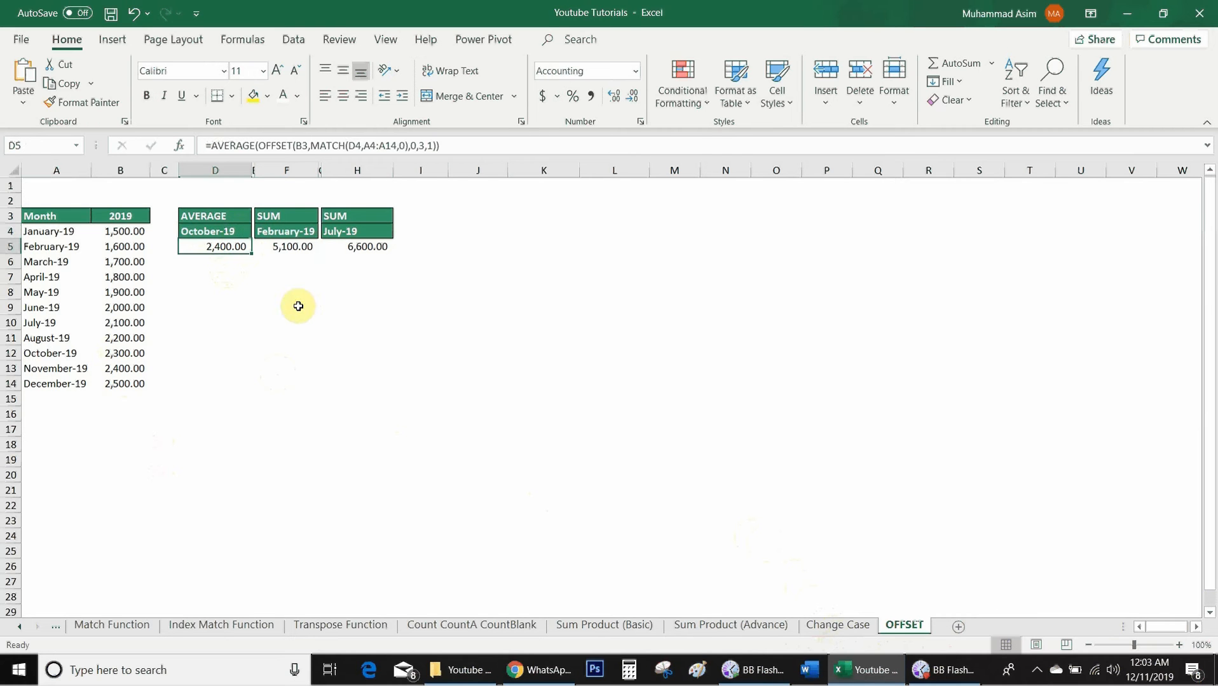
pyautogui.click(122, 354)
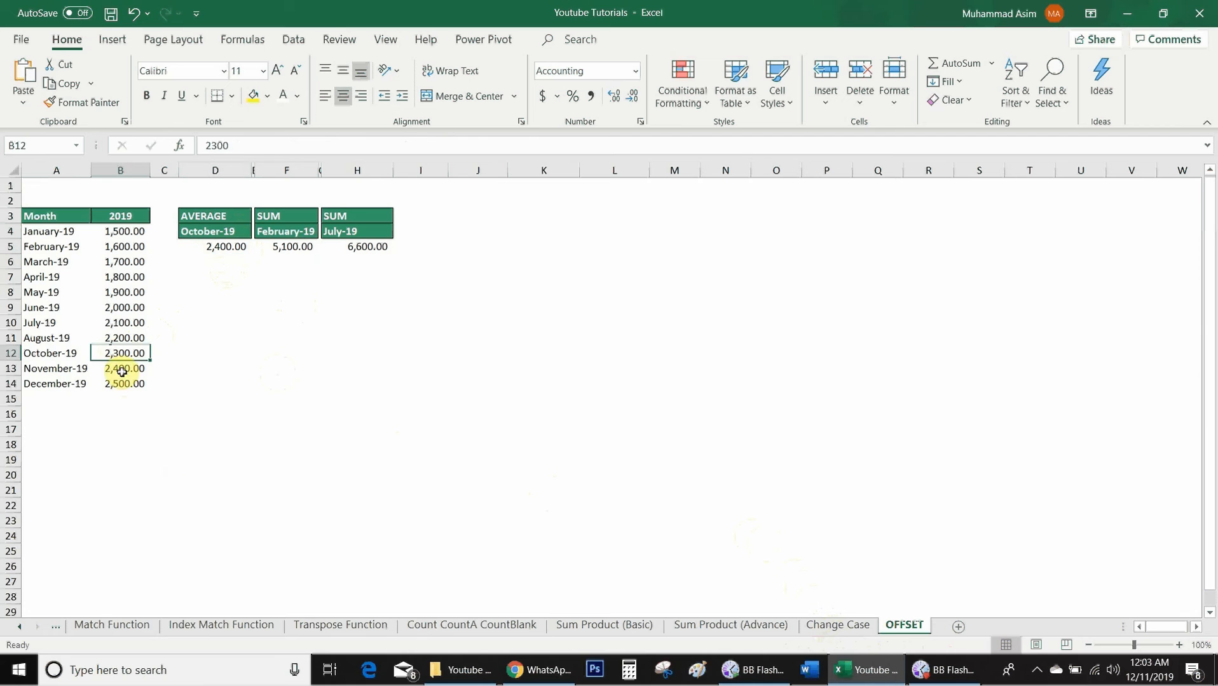
pyautogui.click(122, 371)
pyautogui.press('Down')
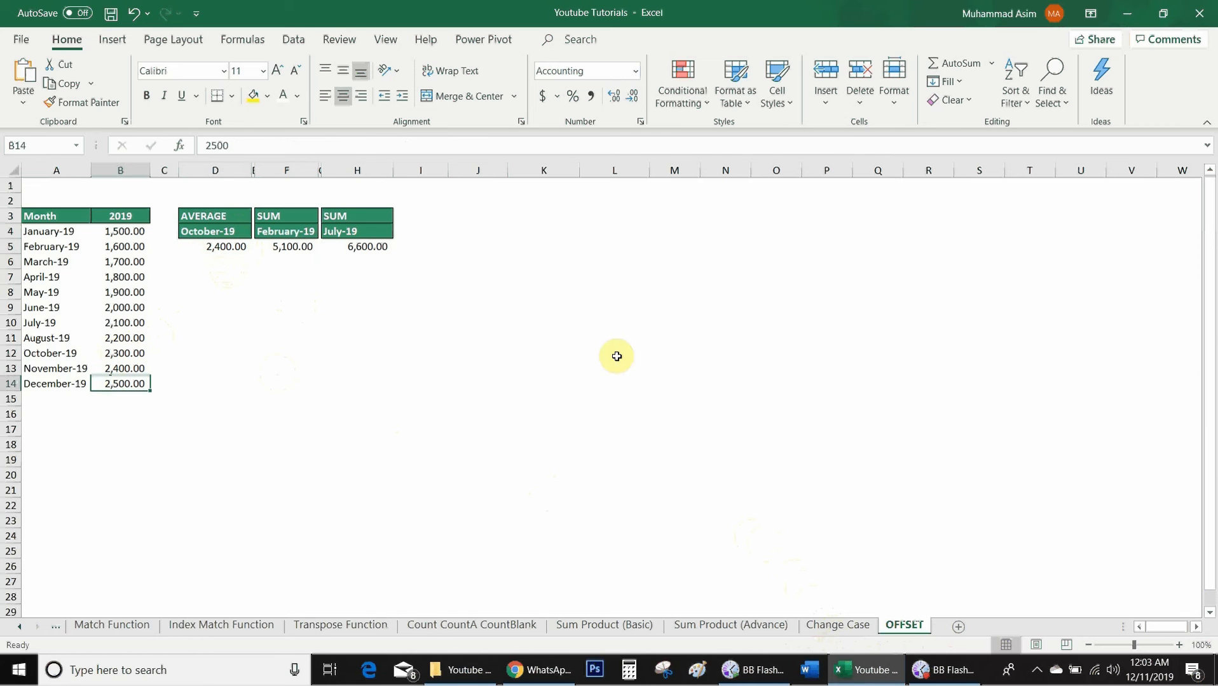
# - Edit the D5 formula to add +1 after the MATCH function in OFFSET's rows argument and enter it
pyautogui.click(235, 232)
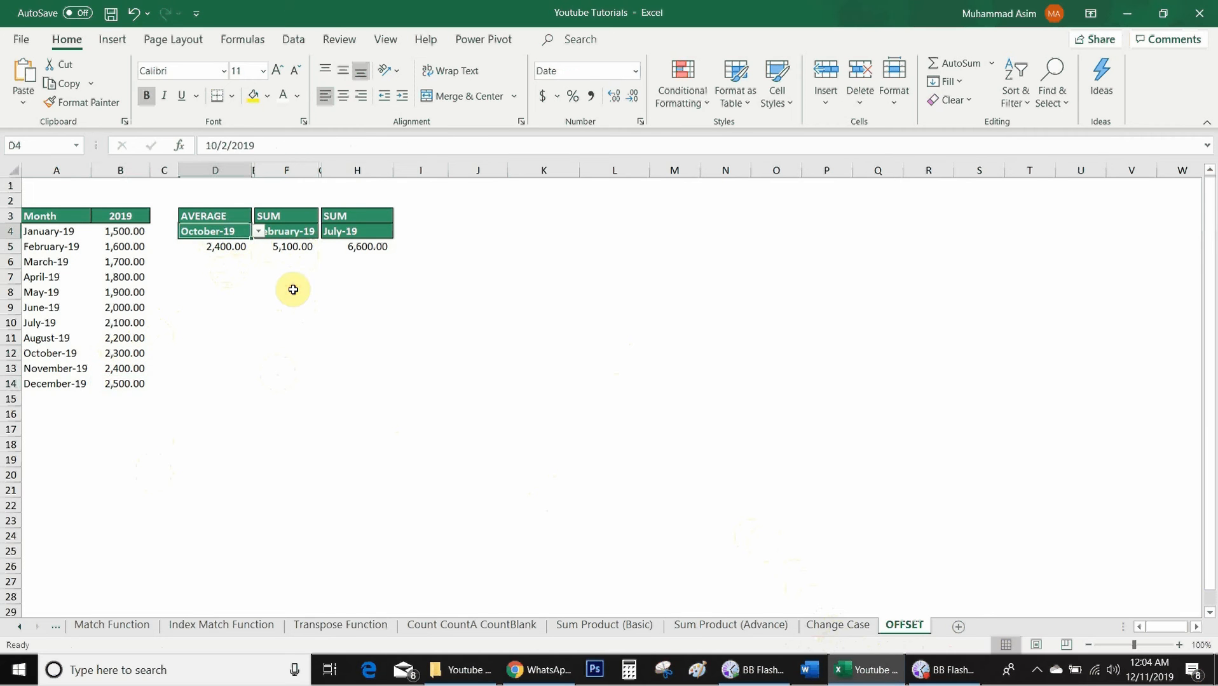
pyautogui.click(232, 246)
pyautogui.press('F2')
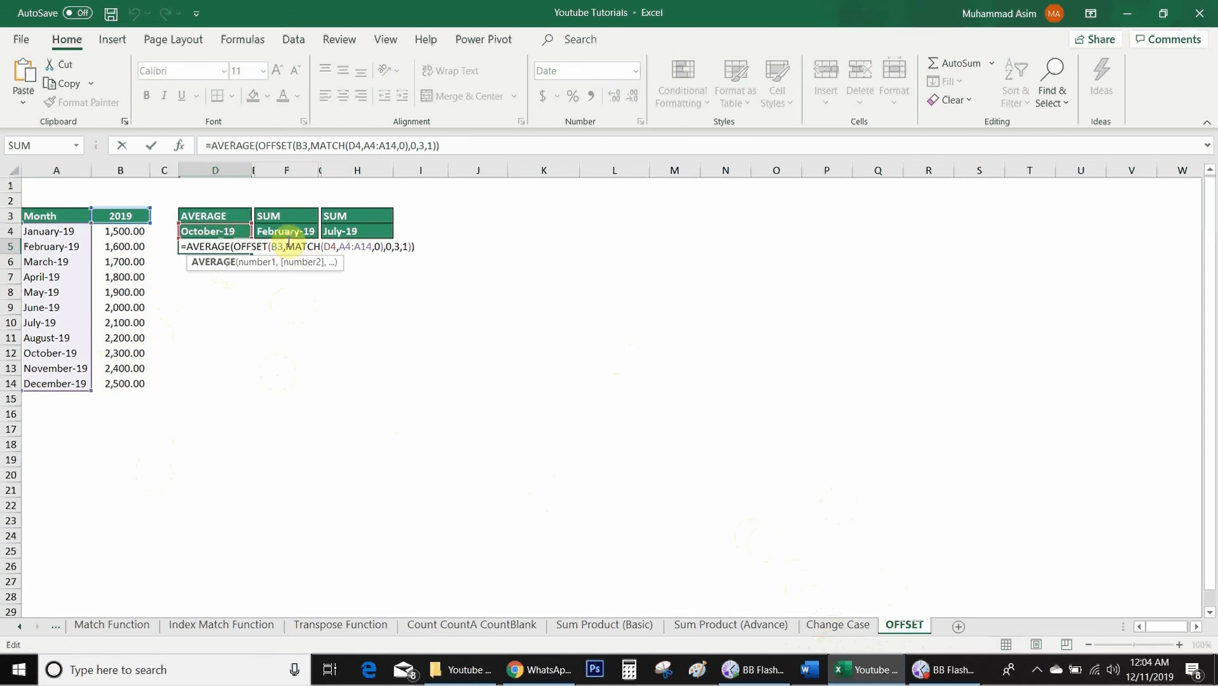
pyautogui.click(385, 246)
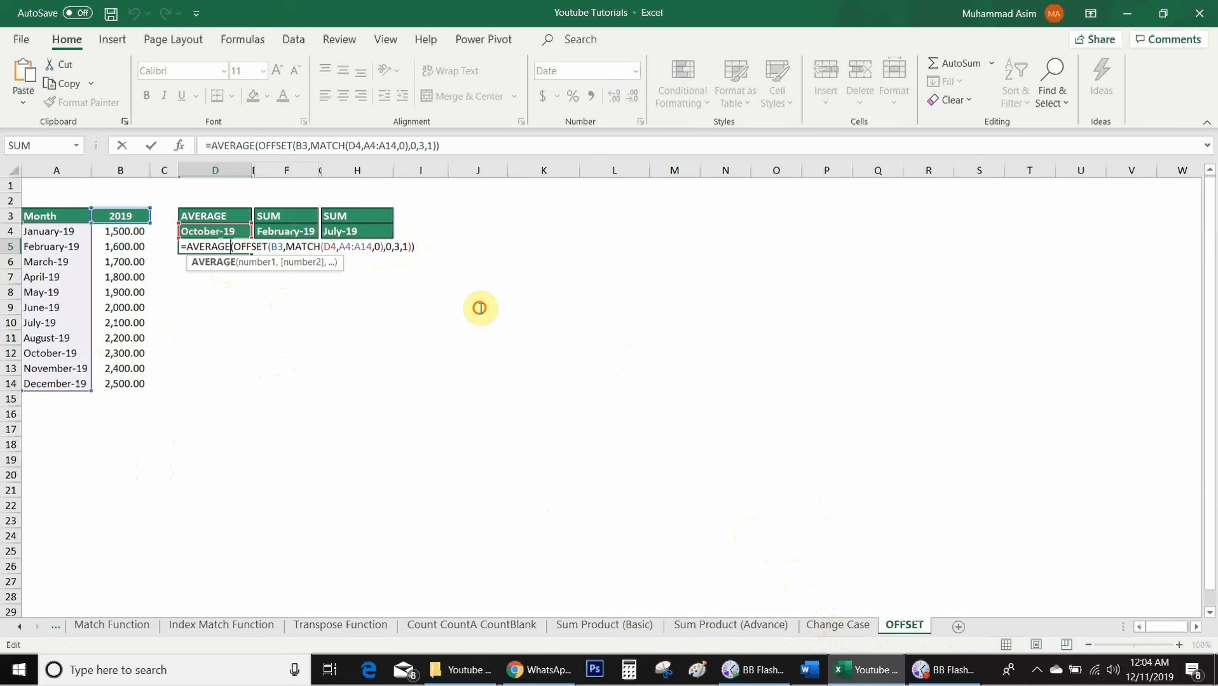
pyautogui.write('+')
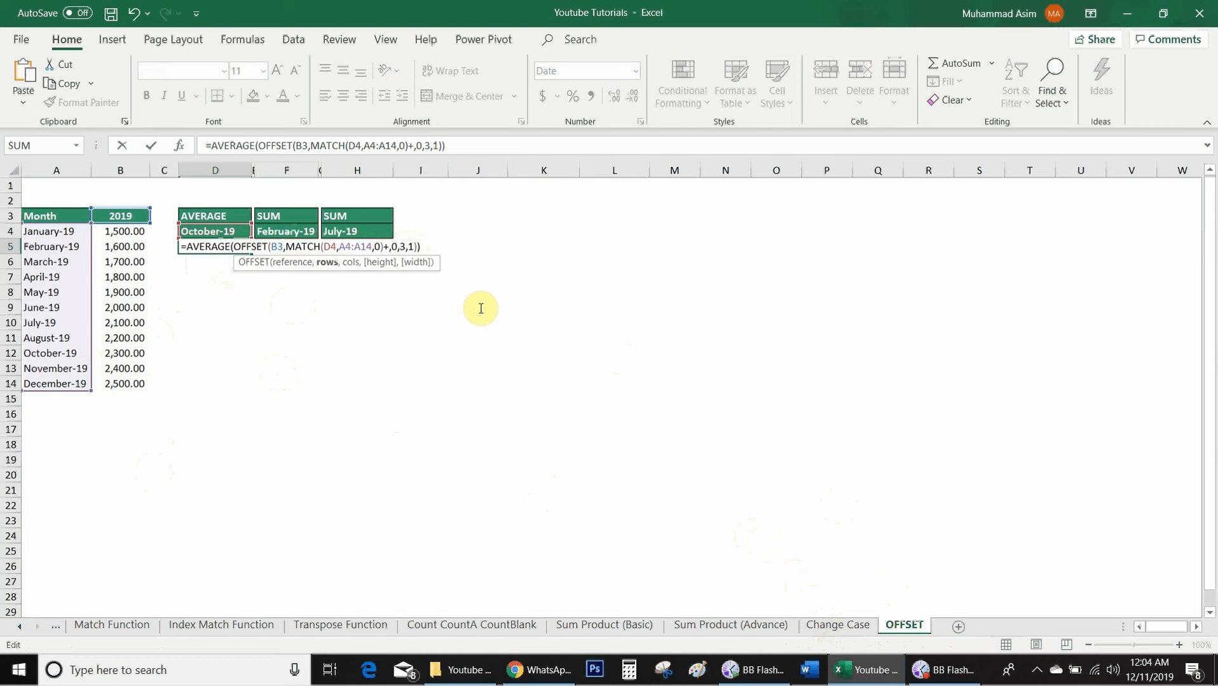
pyautogui.write('1')
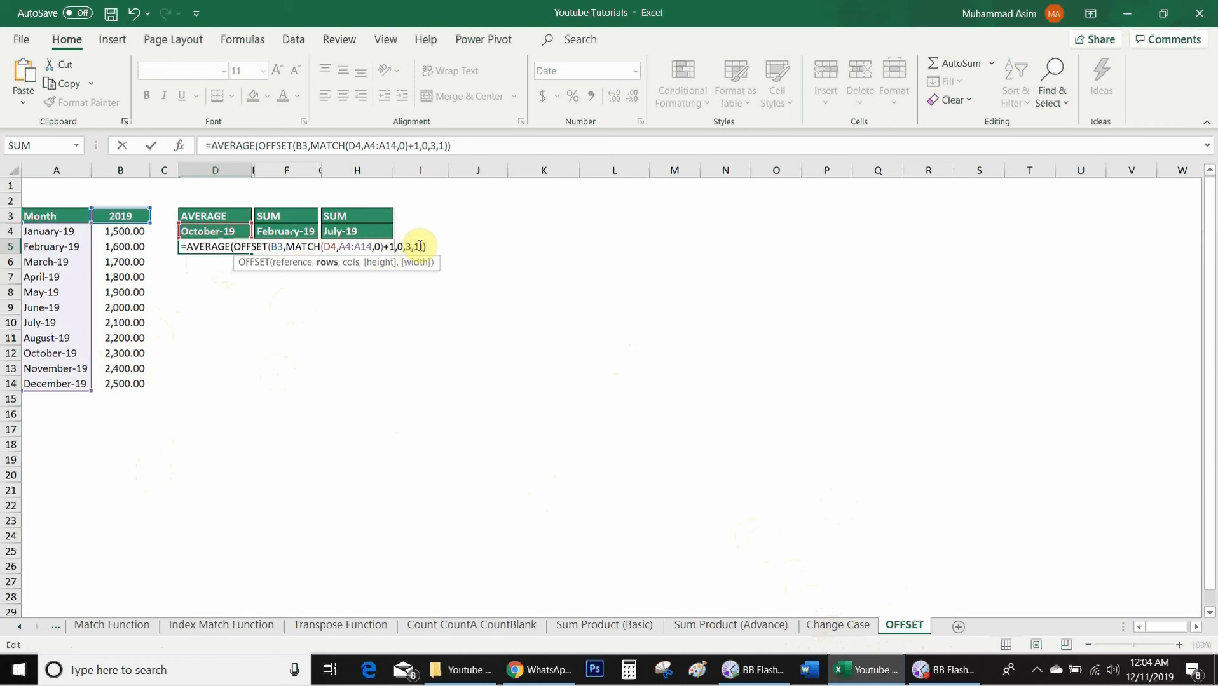
pyautogui.hotkey('ctrl', 'Return')
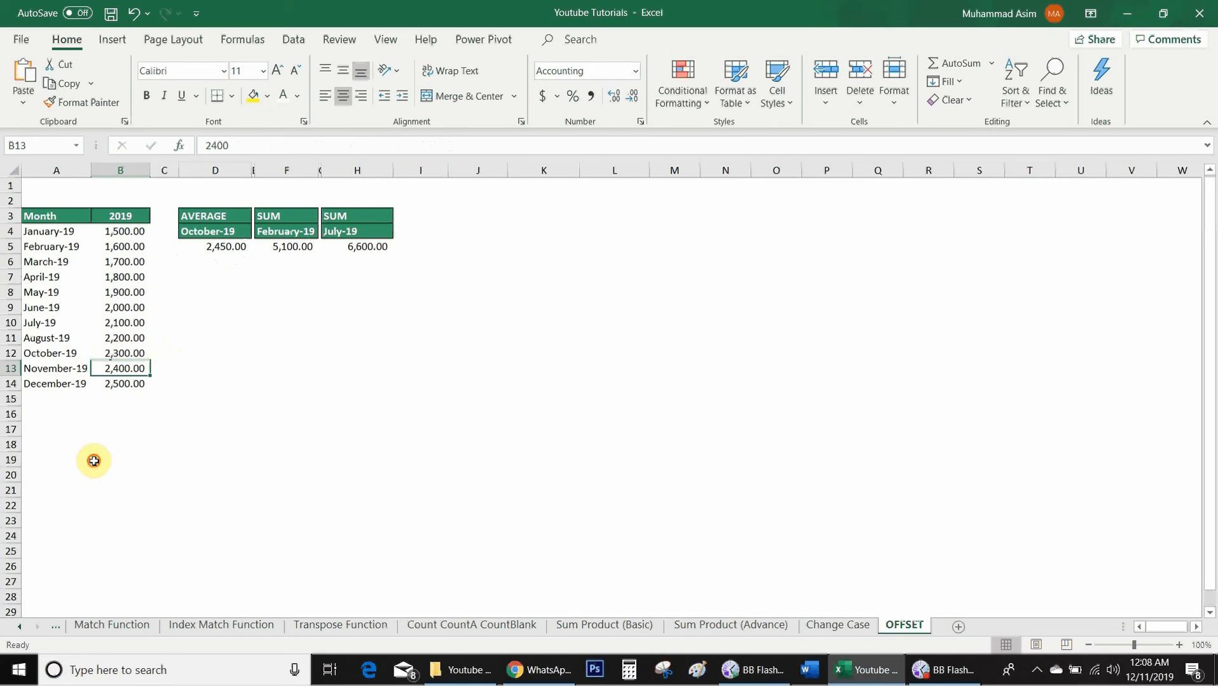
# - Check the November and December values in B13:B14 against the average in D5
pyautogui.click(75, 372)
pyautogui.click(86, 384)
pyautogui.moveTo(125, 370); pyautogui.dragTo(128, 384)
pyautogui.click(215, 354)
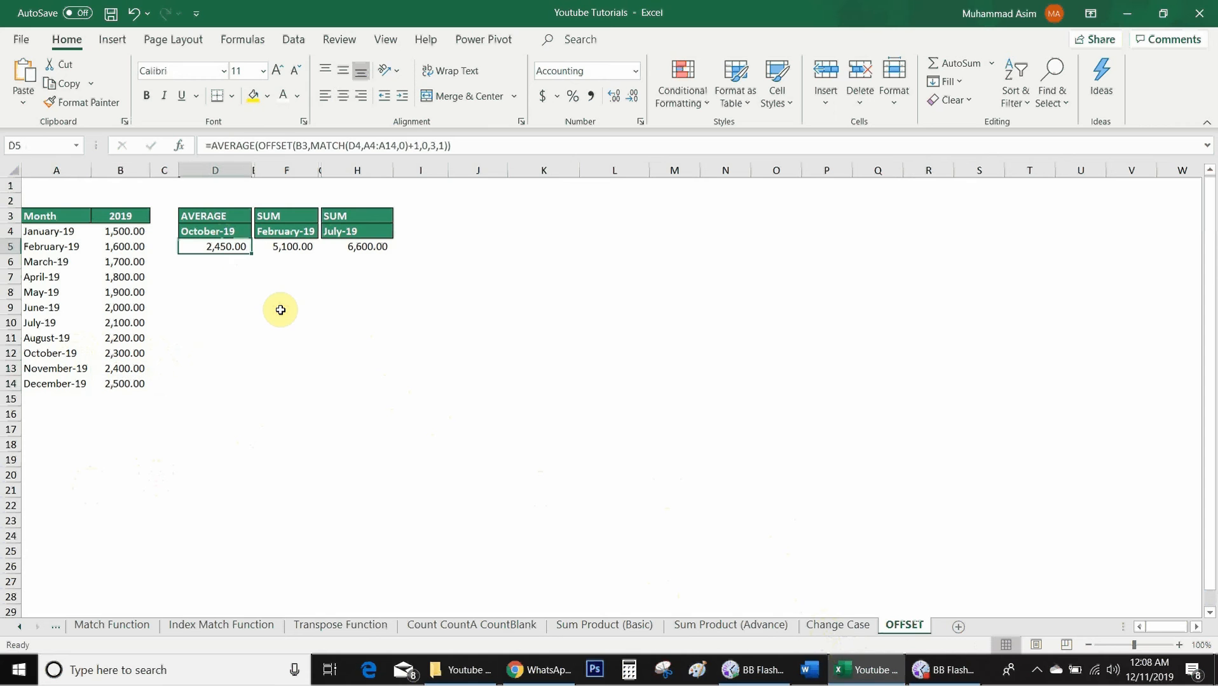
# - Test the adjusted average by choosing May-19 in D4 and selecting B9:B11 for comparison
pyautogui.click(250, 232)
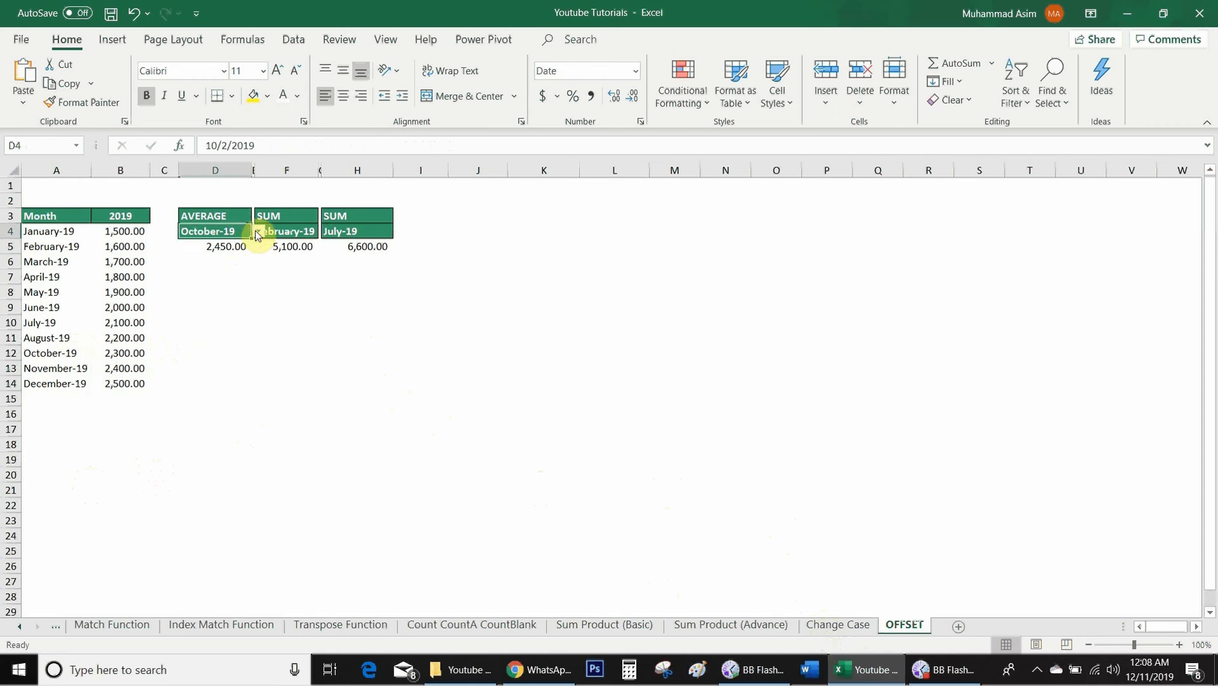
pyautogui.click(258, 232)
pyautogui.press('Up')
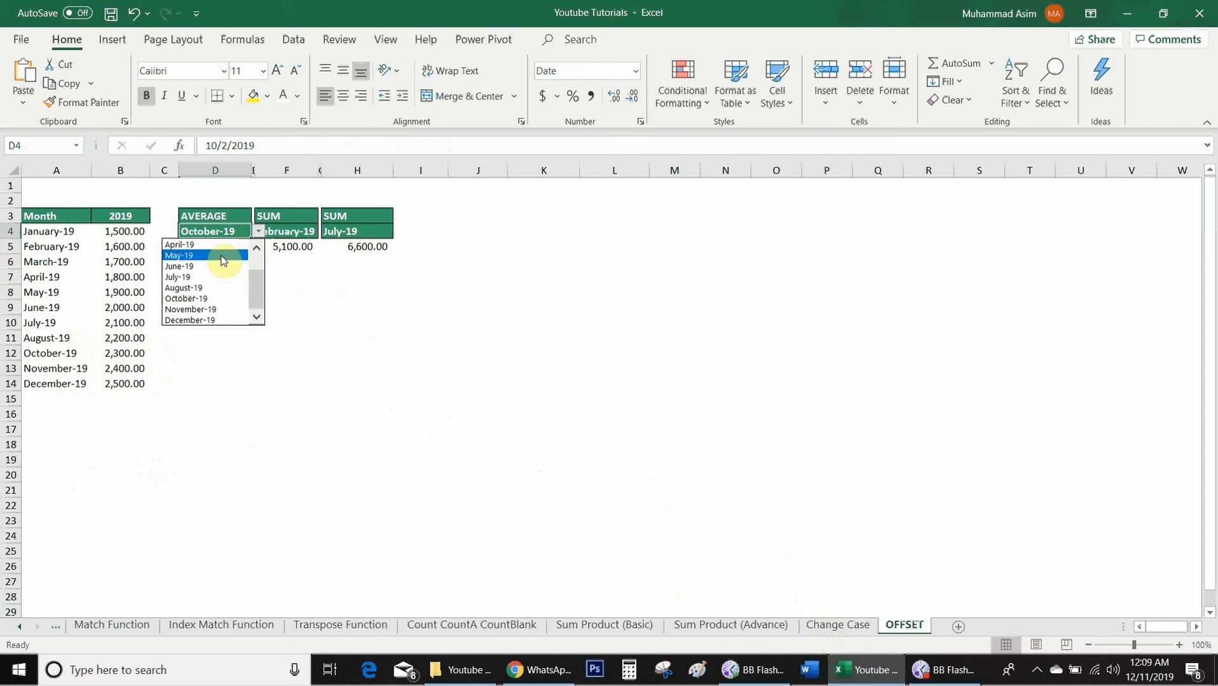
pyautogui.press('Return')
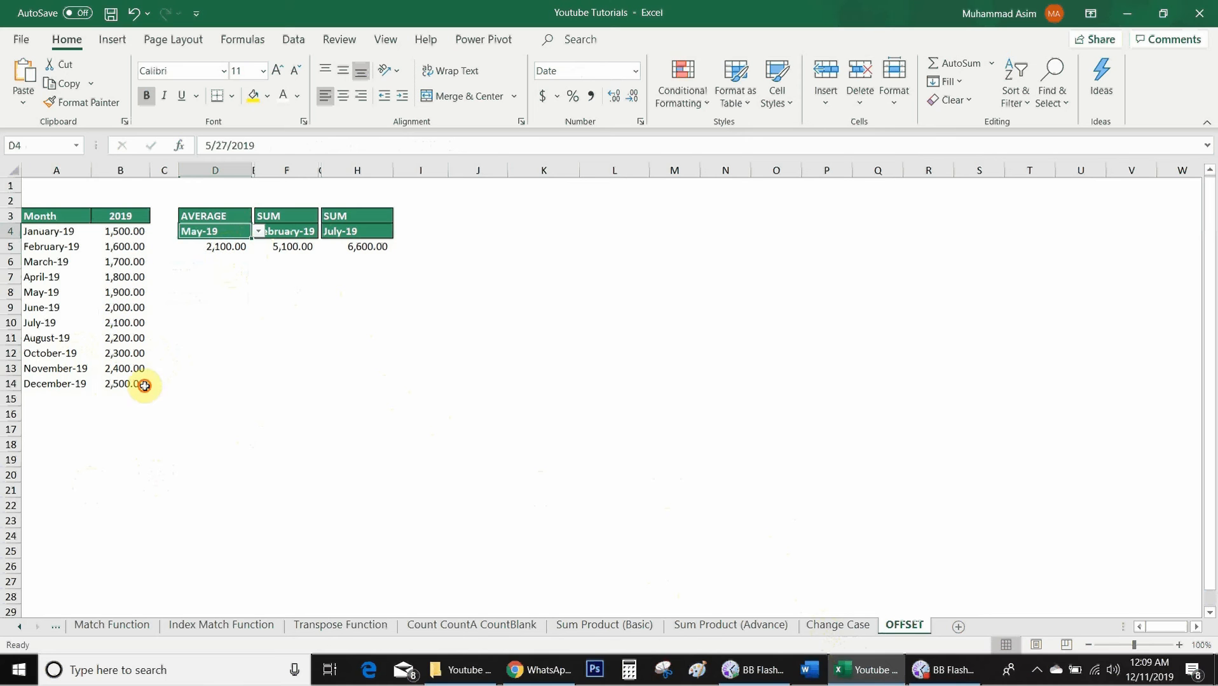
pyautogui.moveTo(116, 309); pyautogui.dragTo(120, 338)
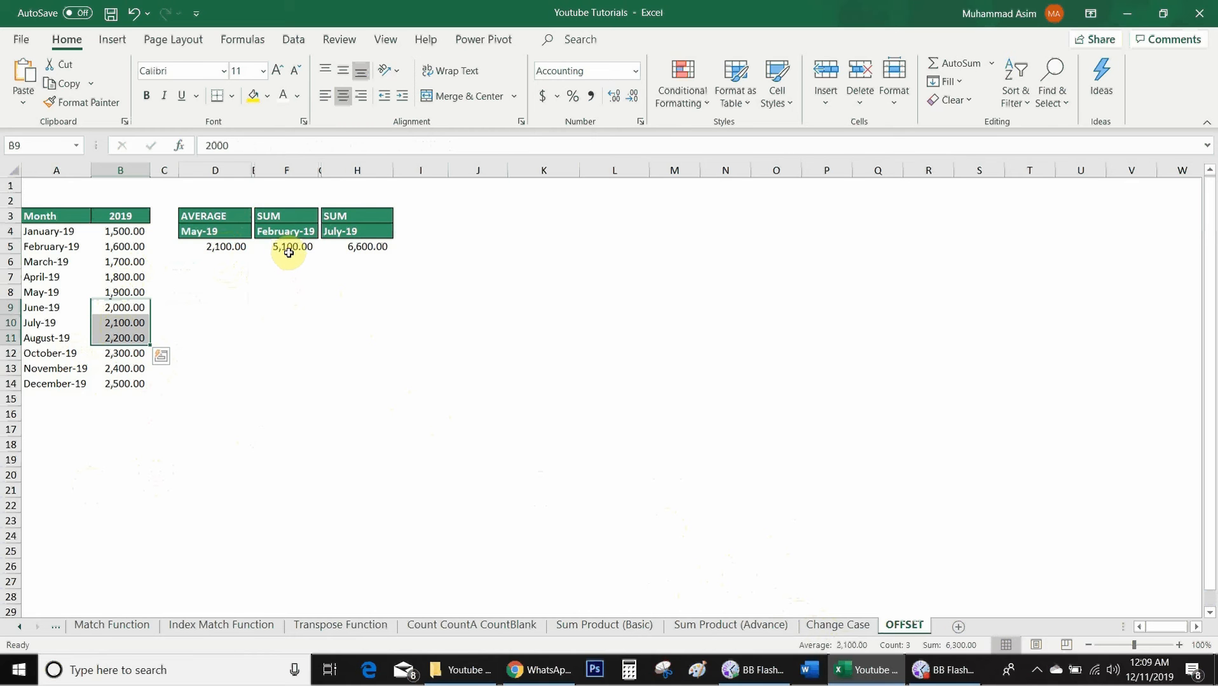
# - Choose June-19 as the SUM month in F4 and check the F5 result against the sum of B9:B11
pyautogui.click(281, 275)
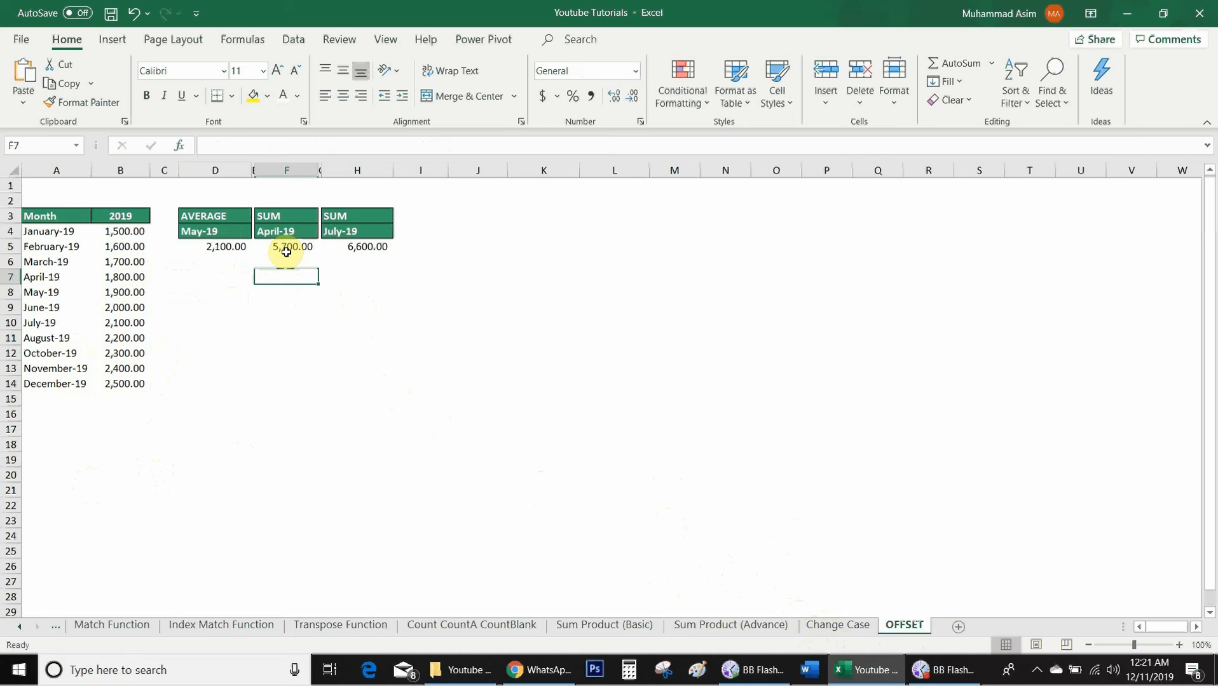
pyautogui.click(286, 232)
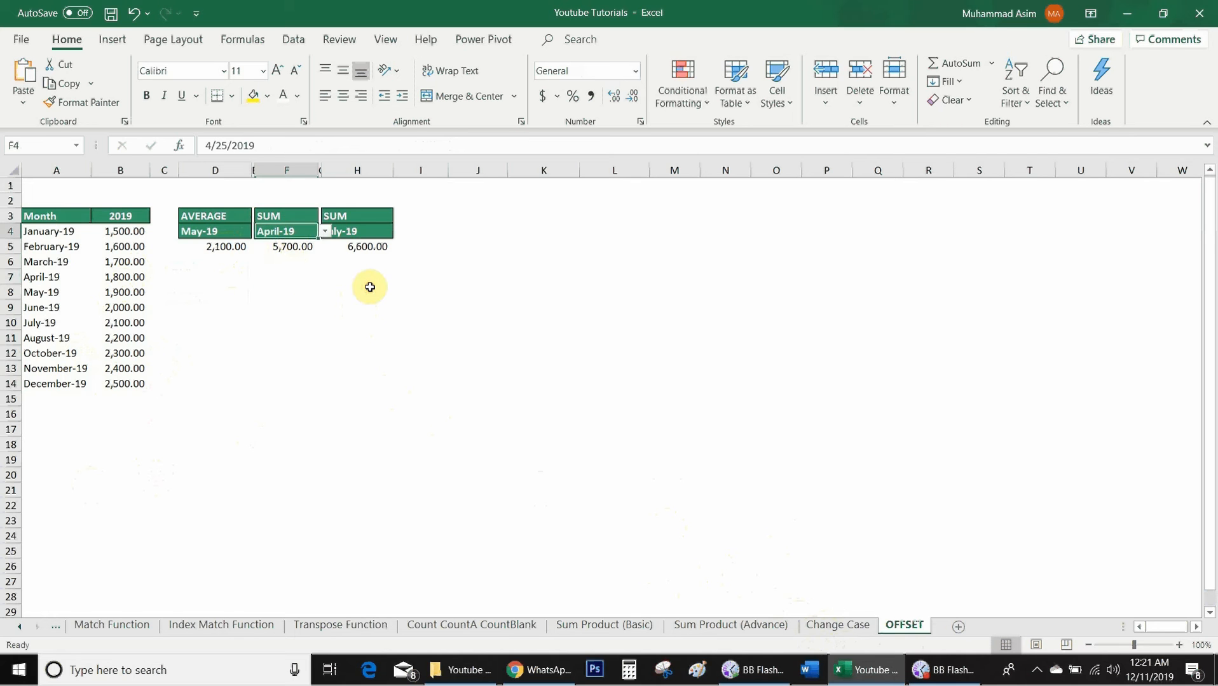
pyautogui.click(325, 232)
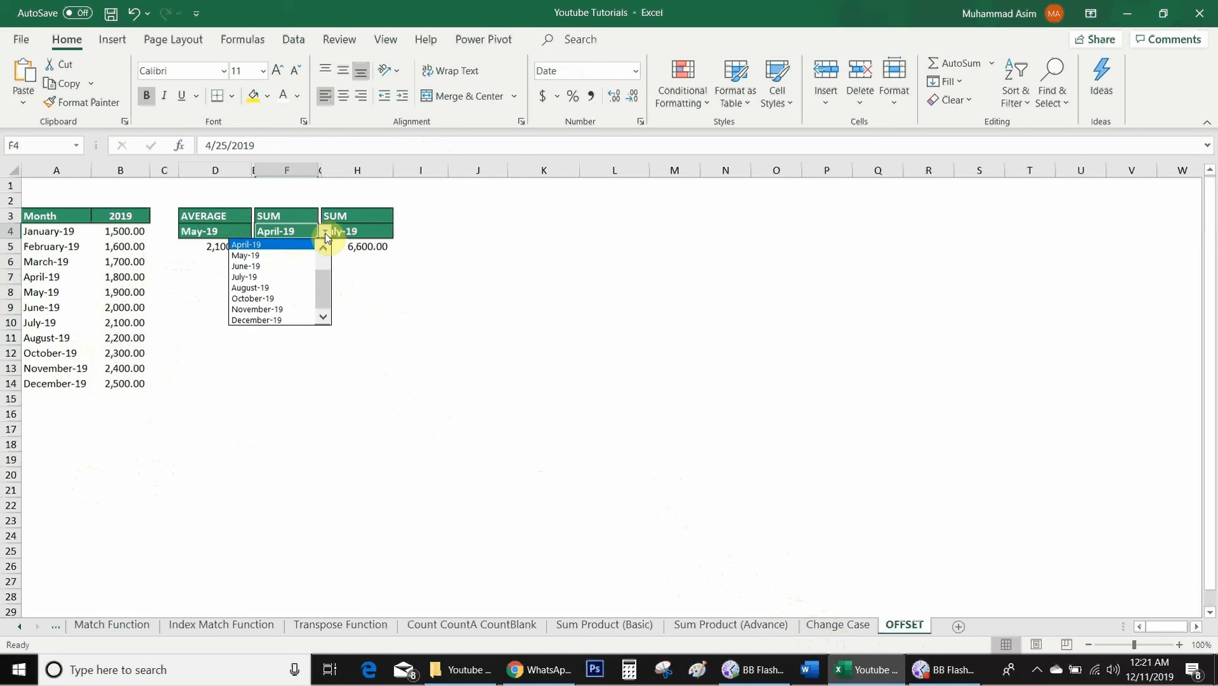
pyautogui.click(282, 267)
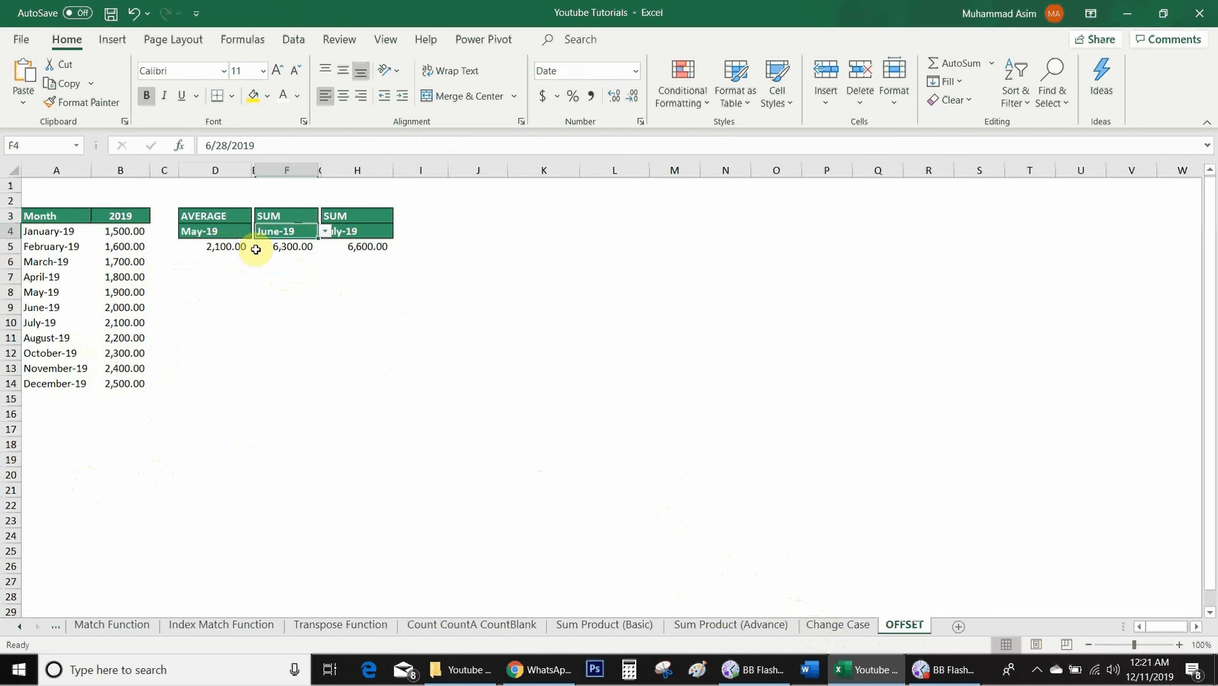
pyautogui.click(65, 308)
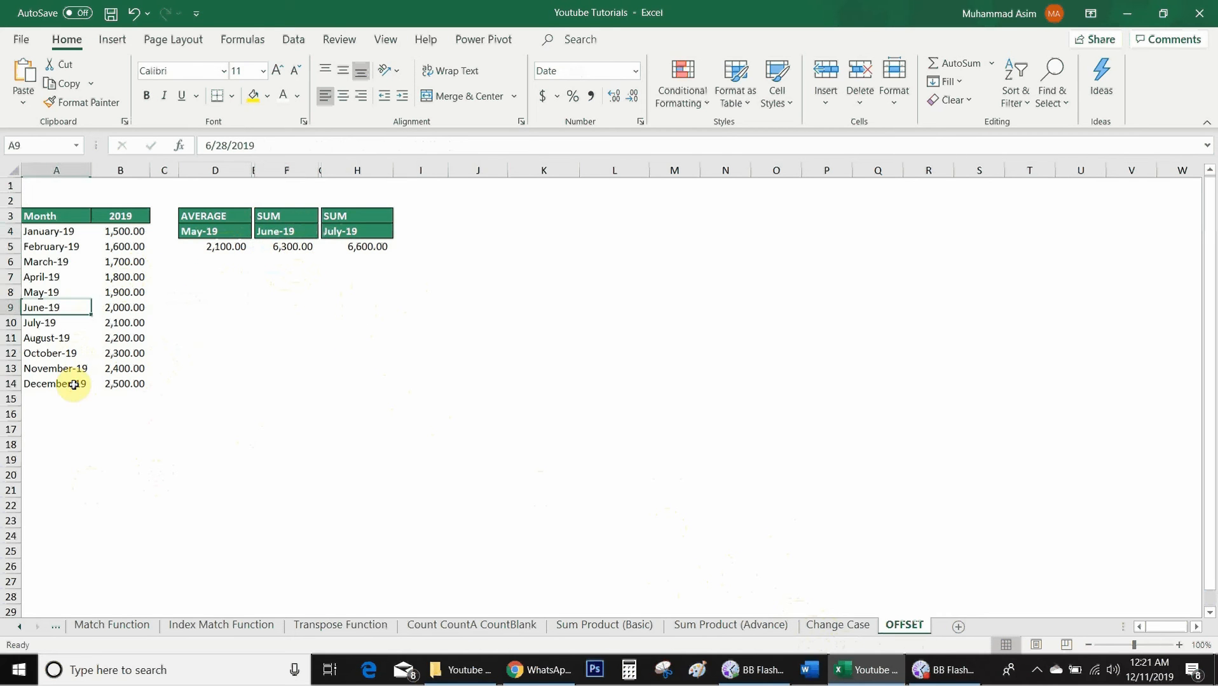
pyautogui.click(124, 308)
pyautogui.moveTo(124, 308); pyautogui.dragTo(122, 337)
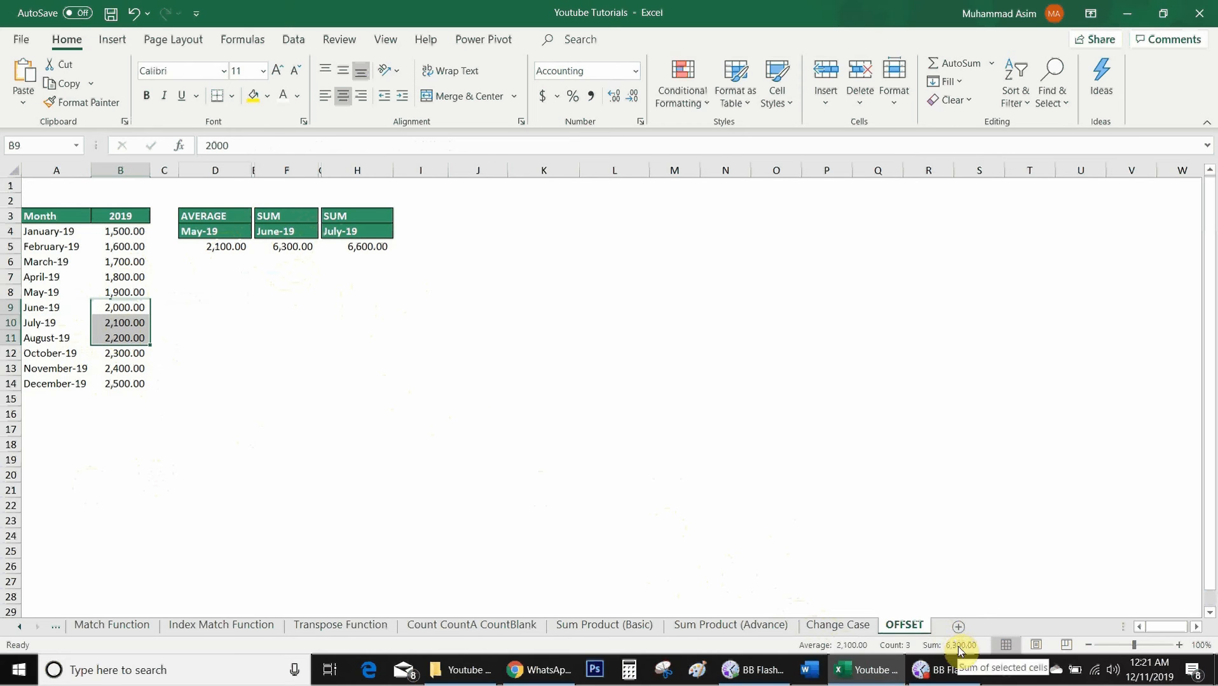
# - Clear the formula in F5 and start a new SUM formula containing OFFSET with B3 as its reference
pyautogui.click(283, 247)
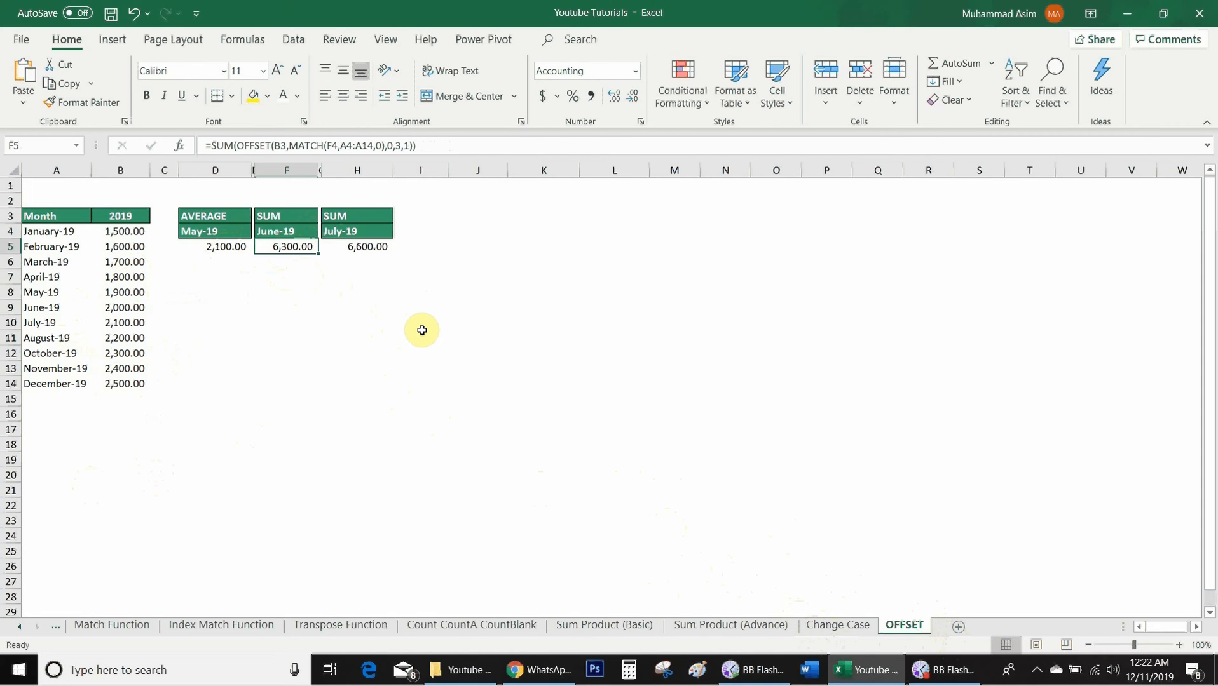
pyautogui.press('Delete')
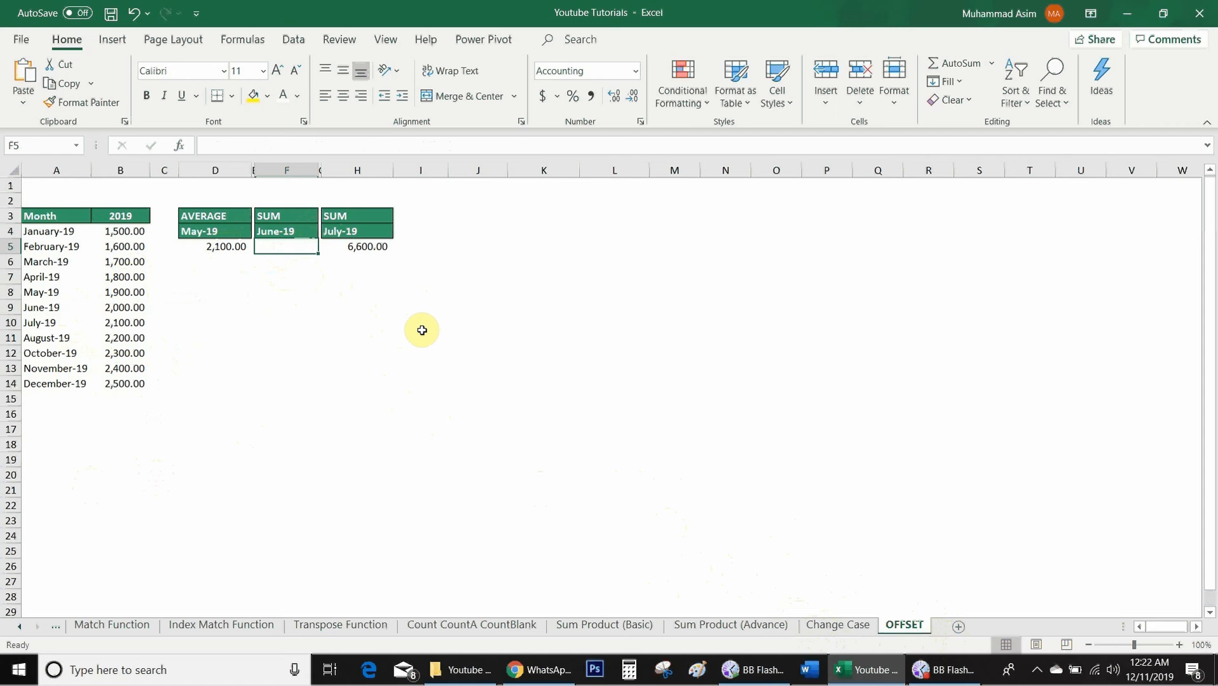
pyautogui.write('=su')
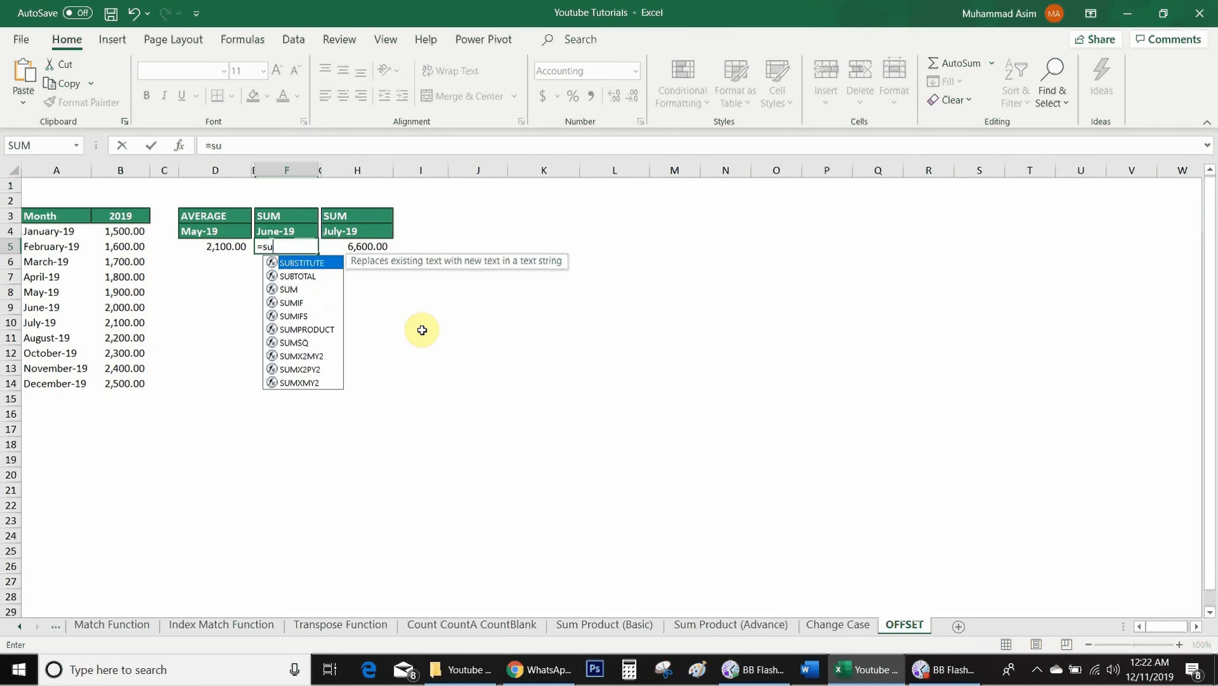
pyautogui.write('m(')
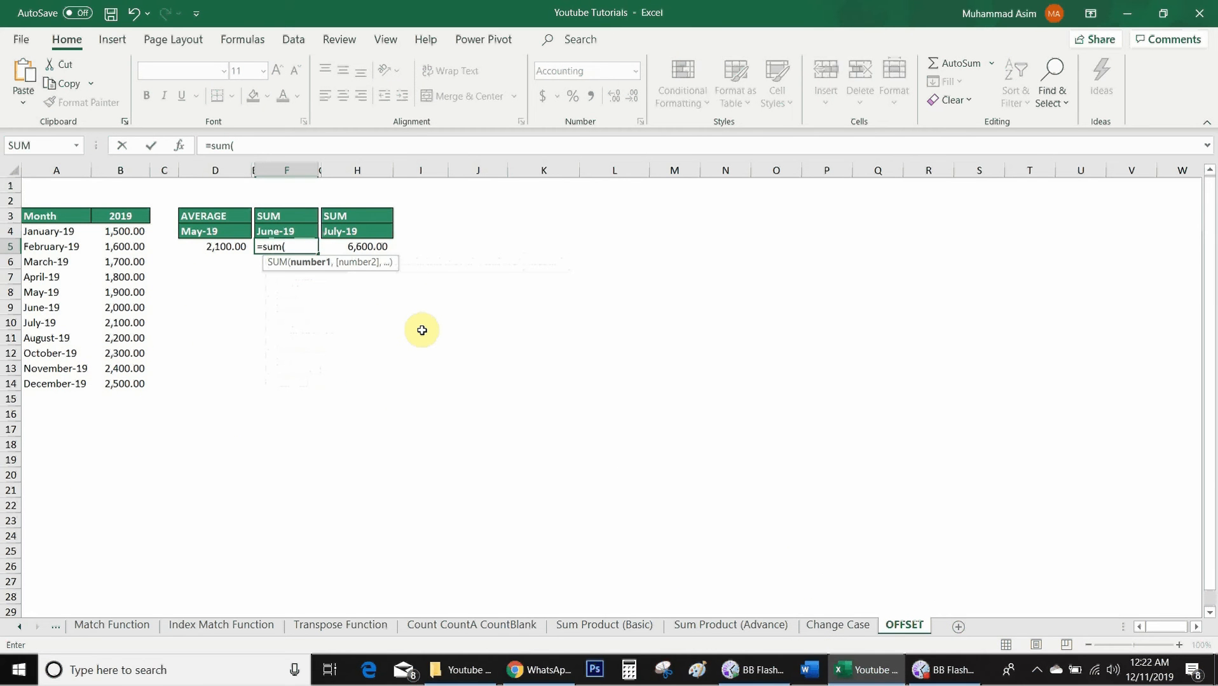
pyautogui.write('offset(')
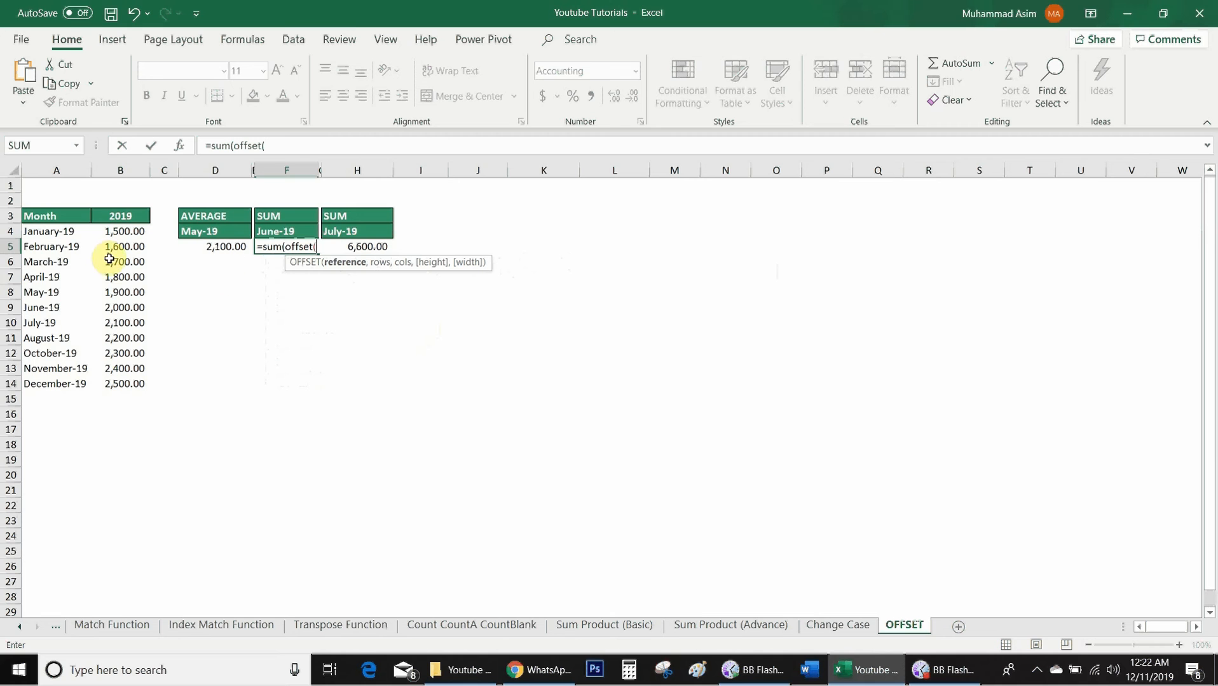
pyautogui.click(120, 214)
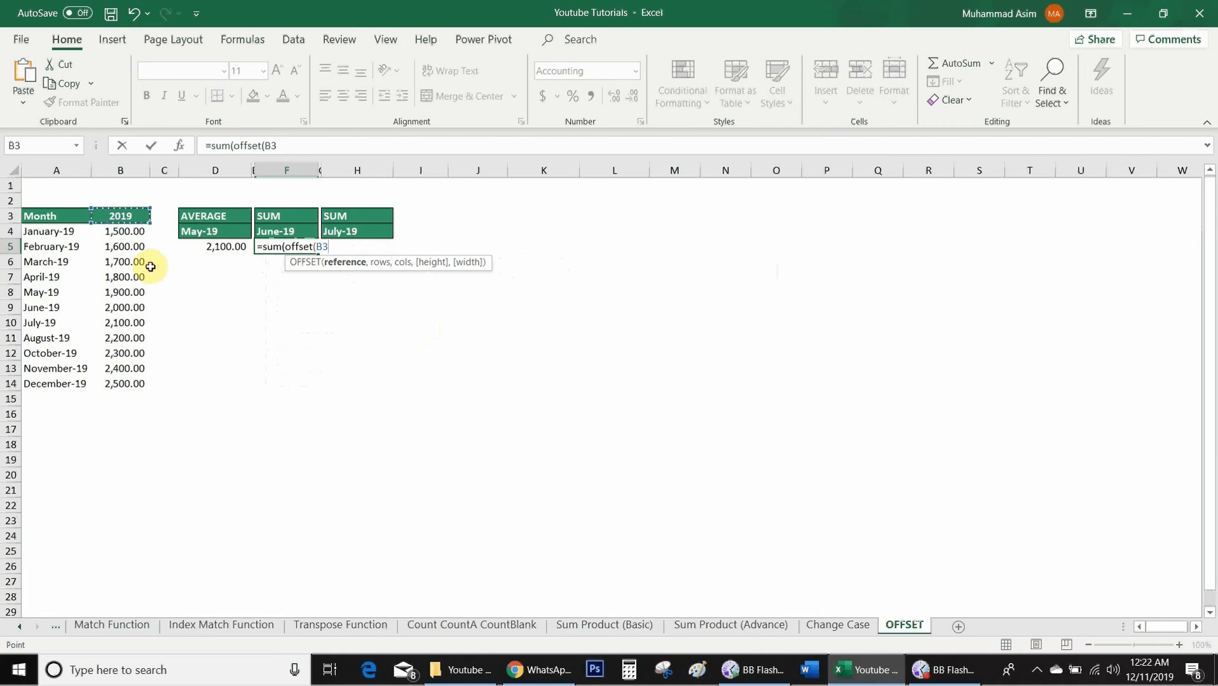
pyautogui.write(',')
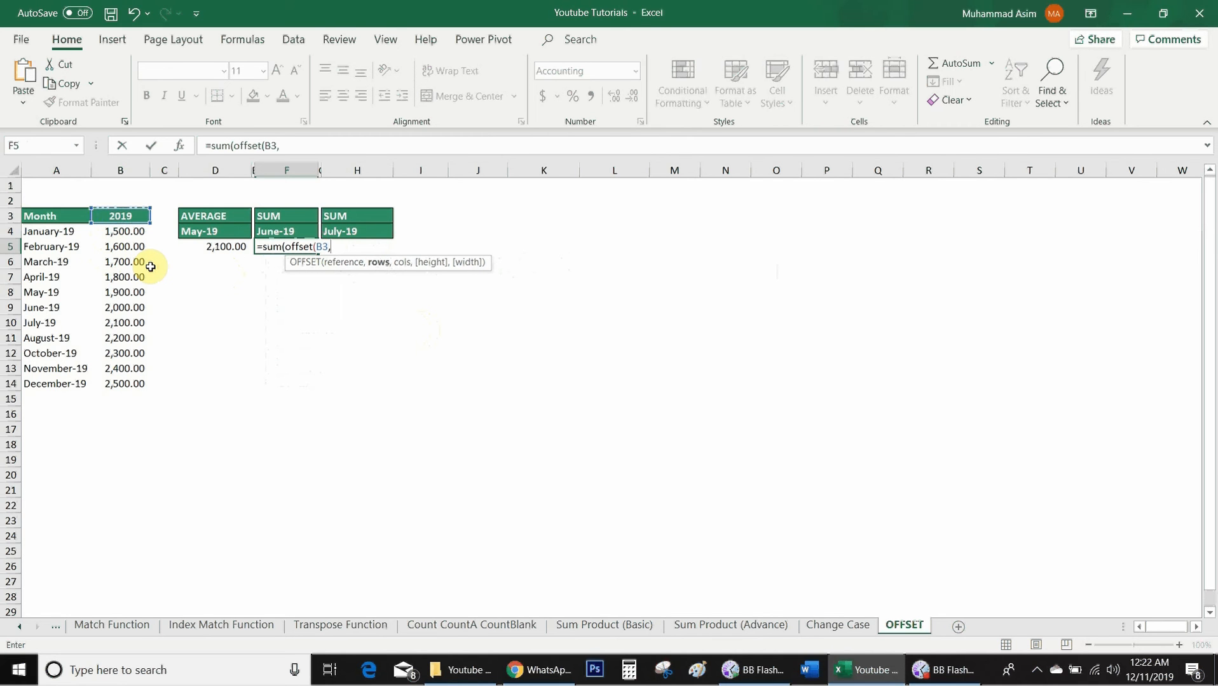
# - Add MATCH as the OFFSET rows argument in F5, looking up F4 in A4:A14 with an exact match (0)
pyautogui.write('mat')
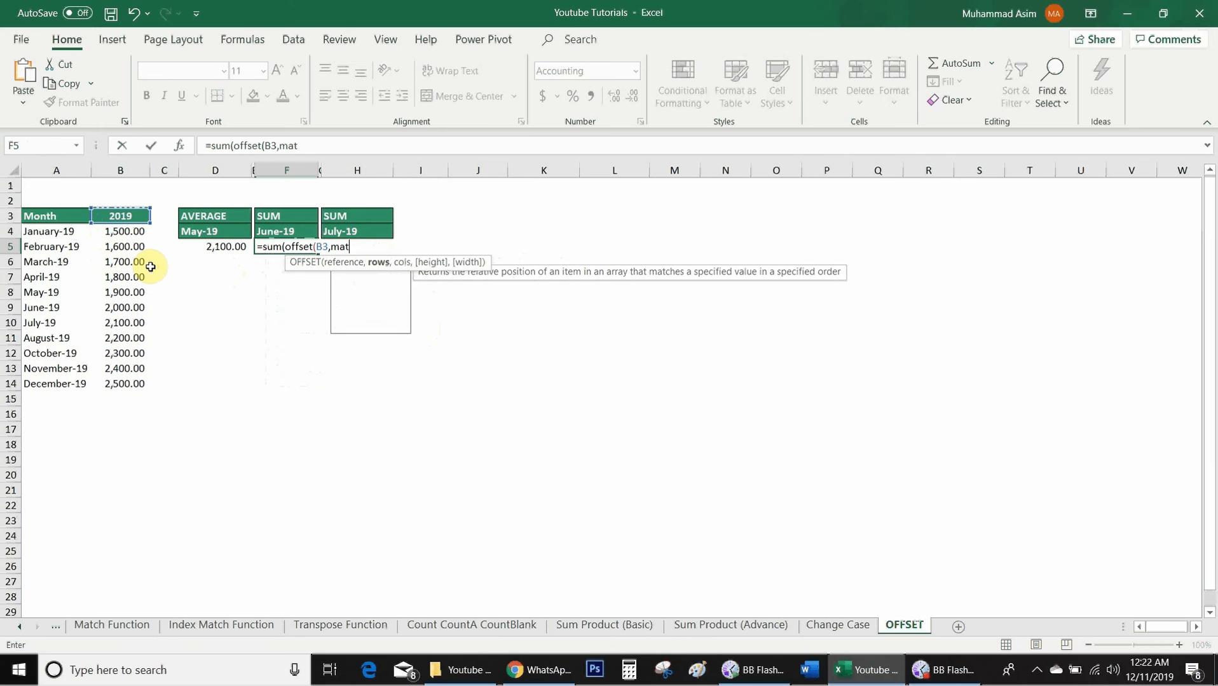
pyautogui.write('ch(')
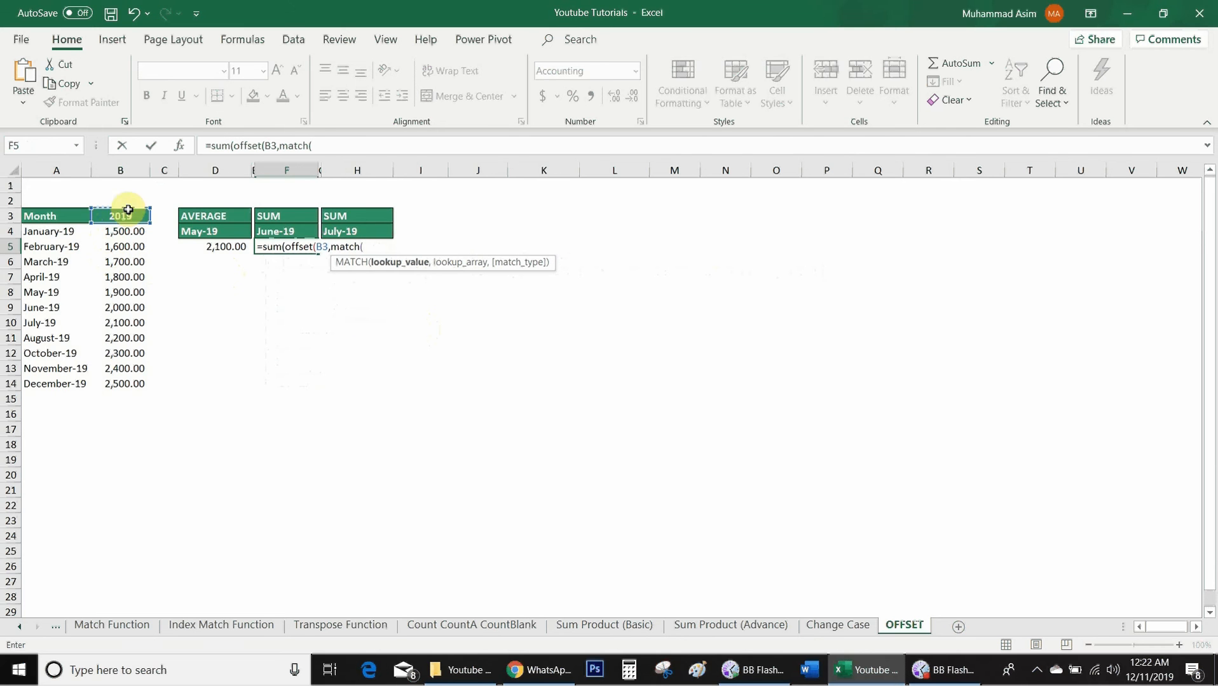
pyautogui.click(286, 231)
pyautogui.write(',')
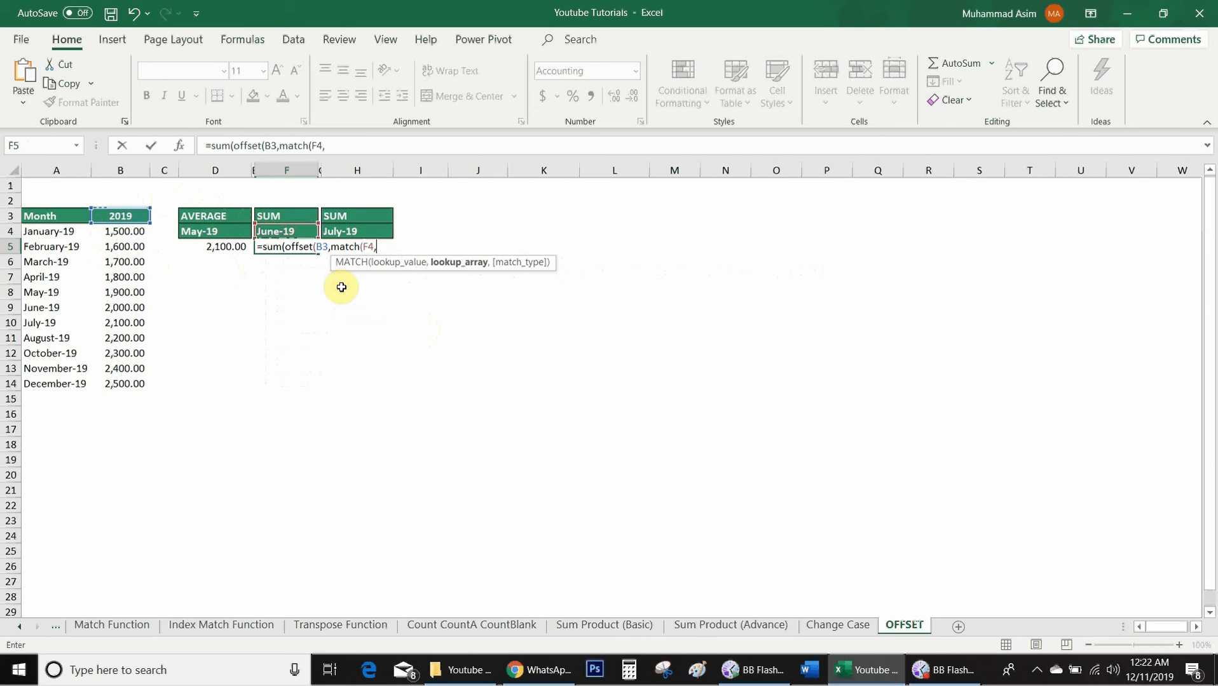
pyautogui.click(70, 233)
pyautogui.moveTo(70, 233); pyautogui.dragTo(72, 384)
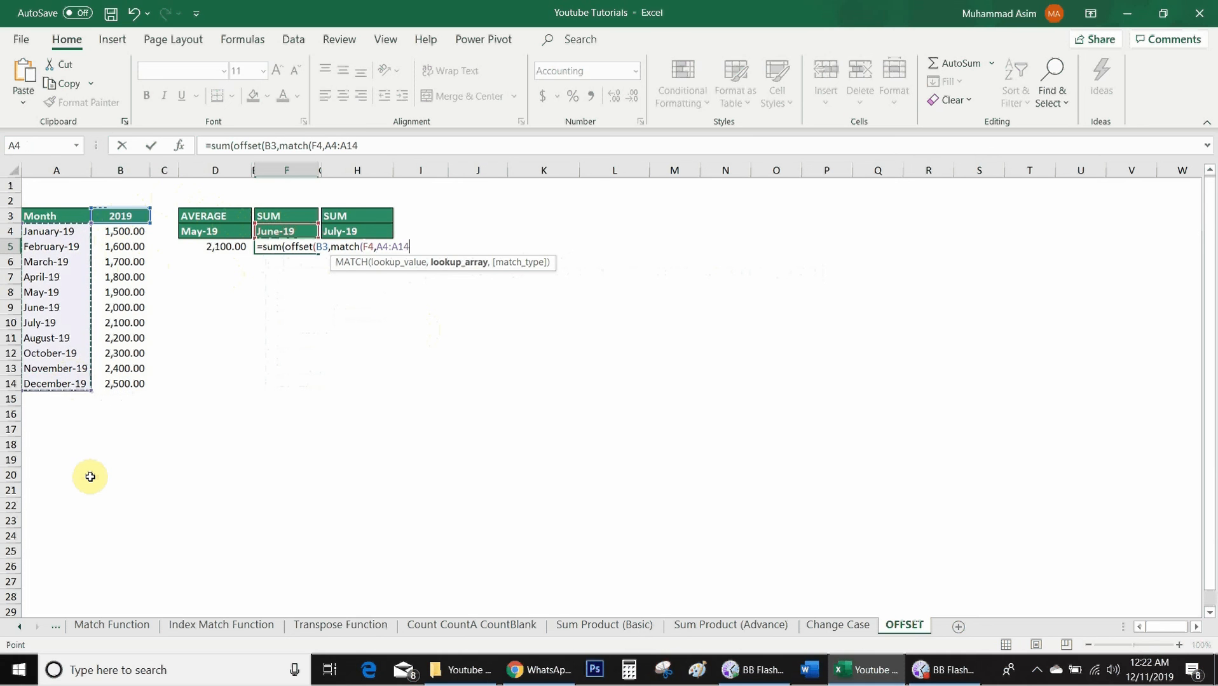
pyautogui.write(',')
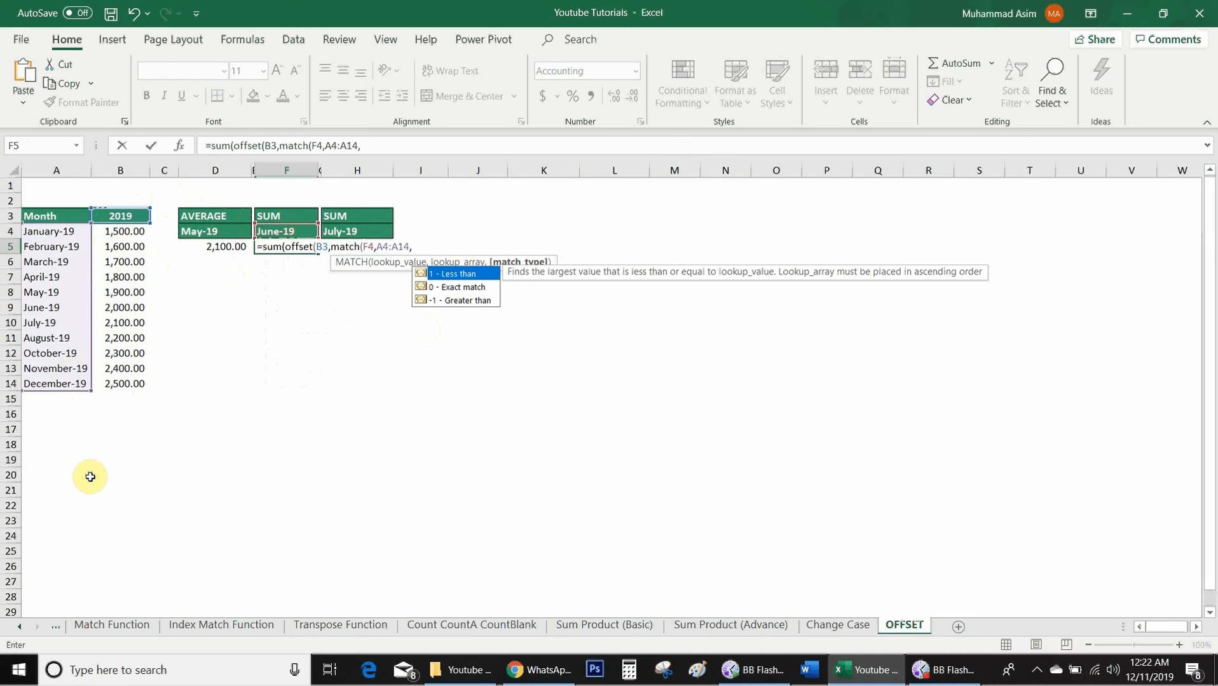
pyautogui.write('0)')
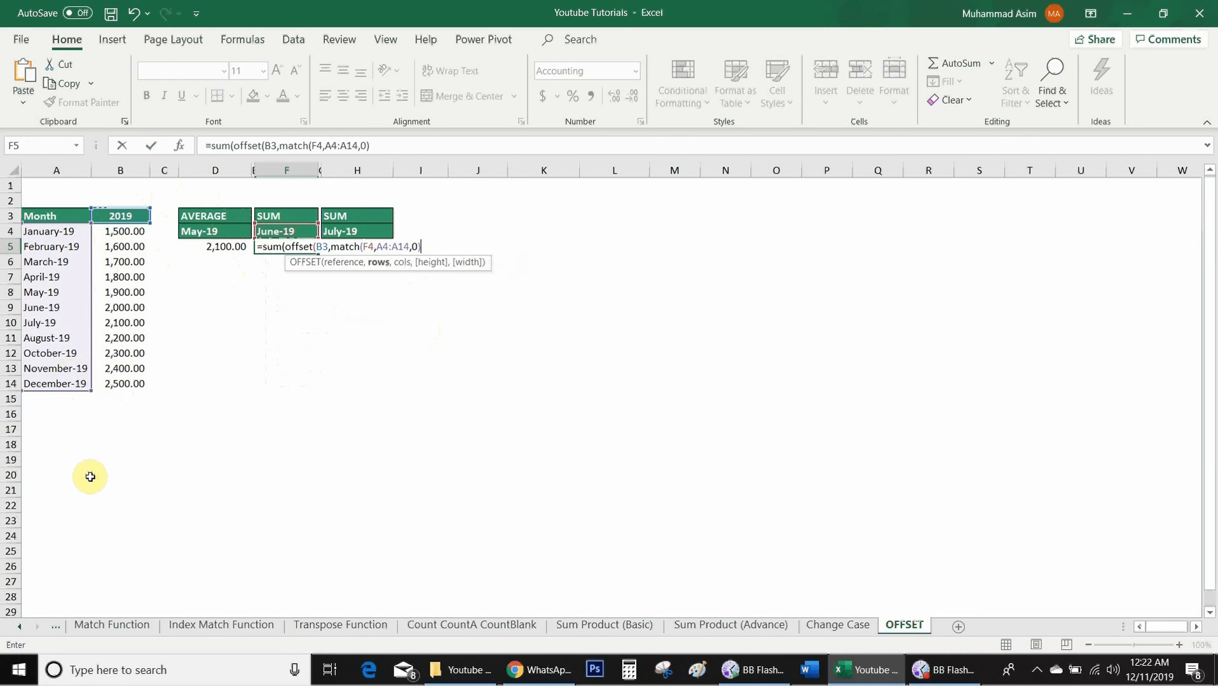
# - Complete the F5 formula with OFFSET columns 0, height 3 and width 1, and enter it
pyautogui.write(',0')
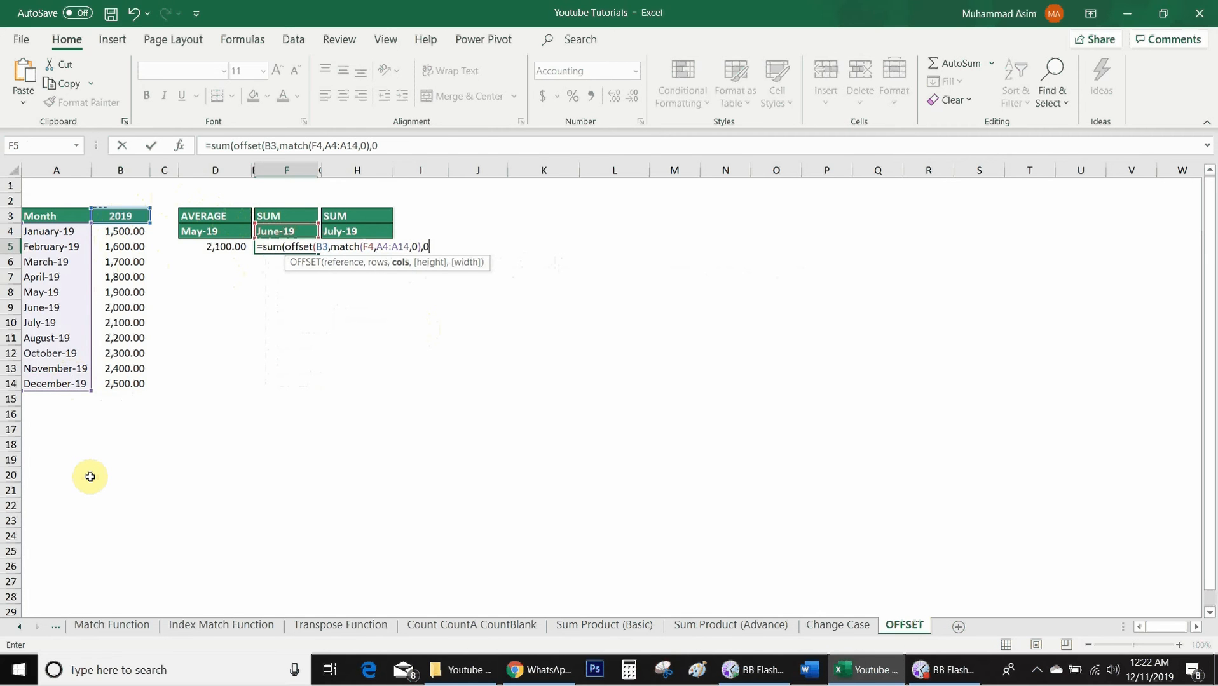
pyautogui.write(',')
pyautogui.write('3,')
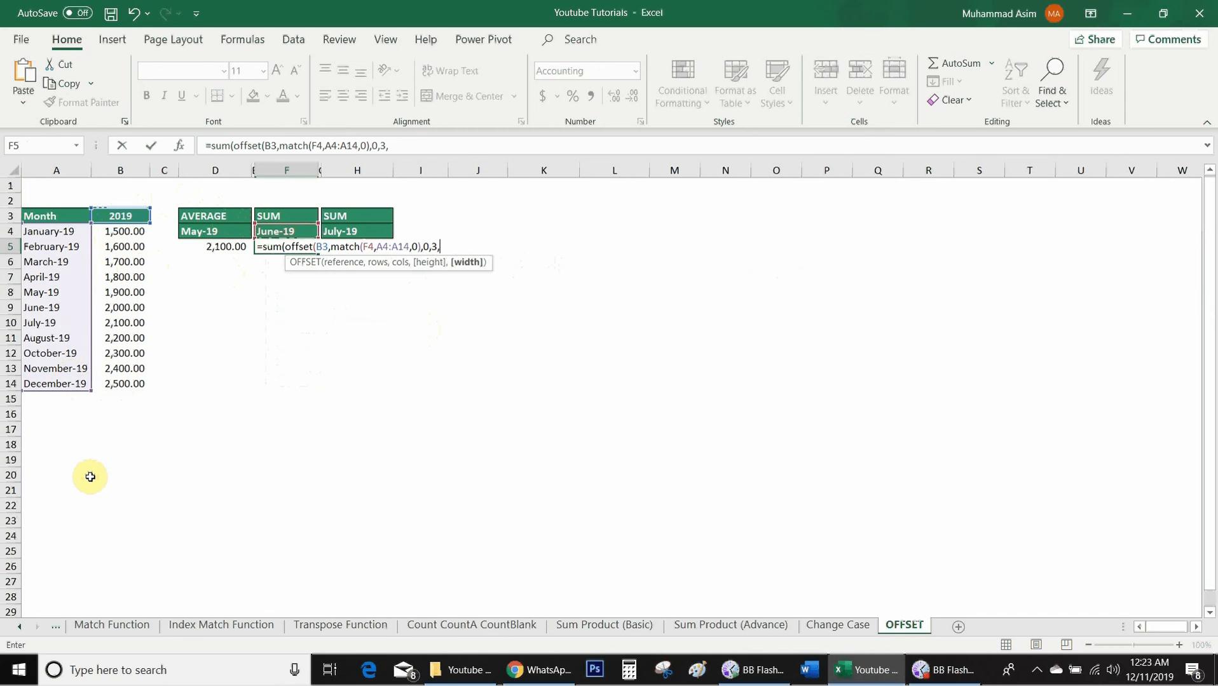
pyautogui.write('1)')
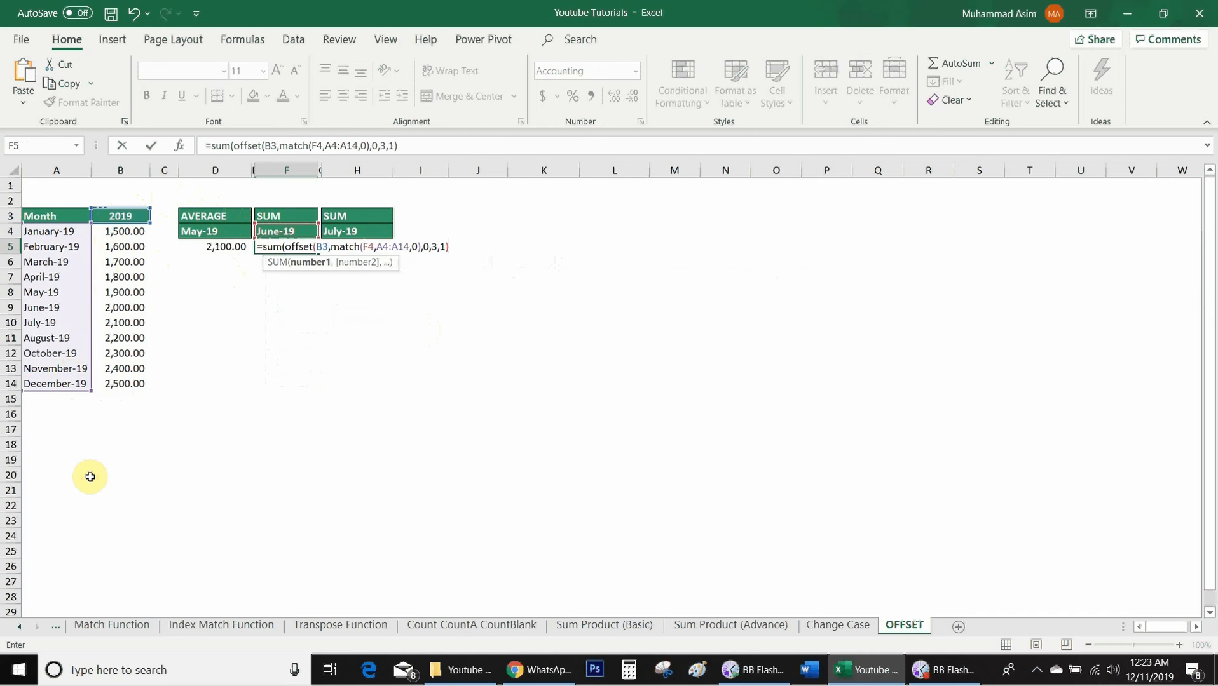
pyautogui.write(')')
pyautogui.press('Return')
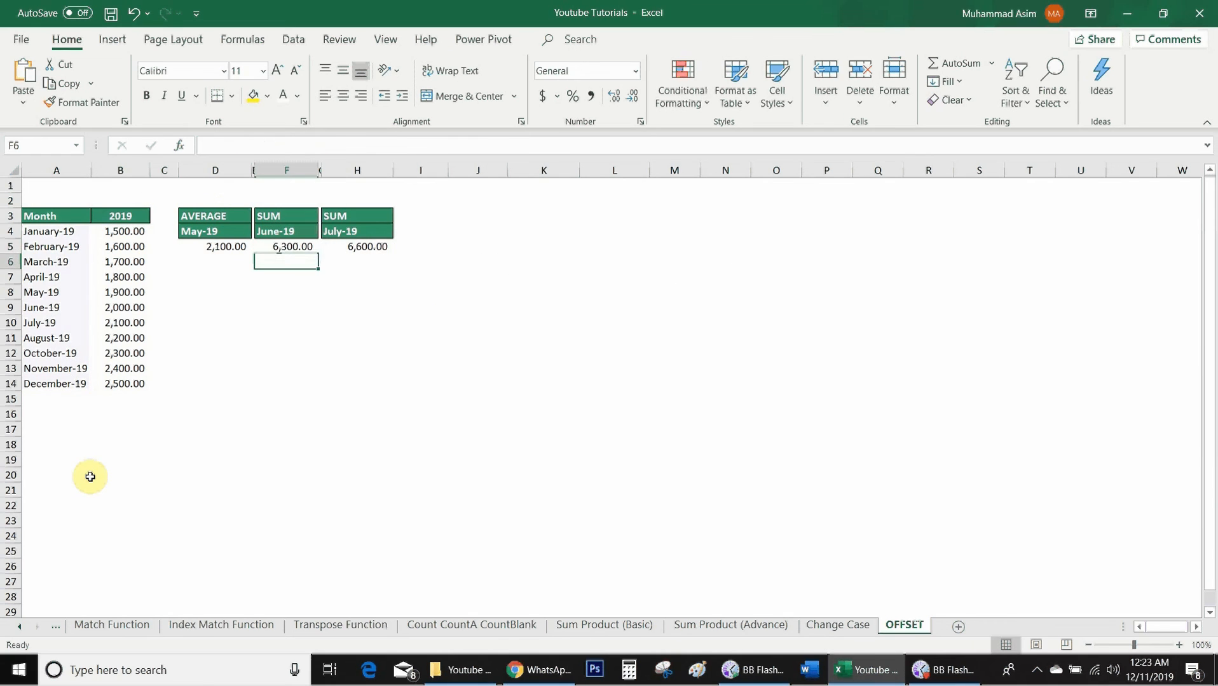
pyautogui.press('Up')
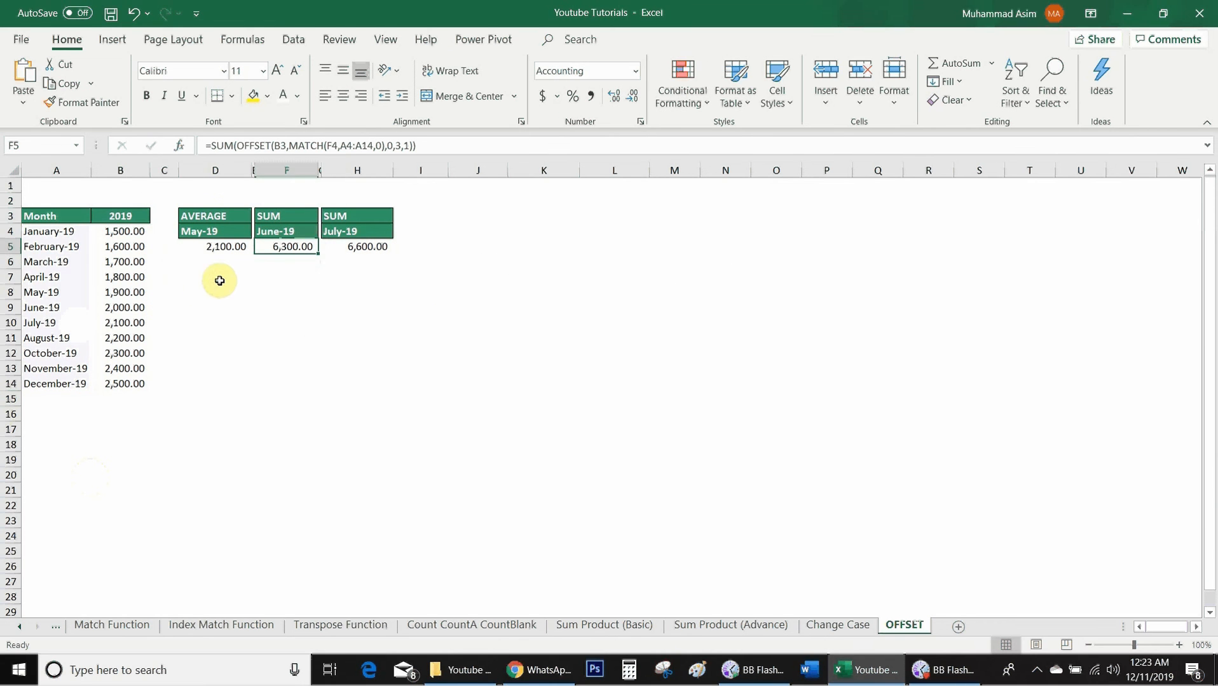
# - Test the SUM formula by choosing October-19 in F4 and selecting B12:B14 for comparison
pyautogui.click(283, 231)
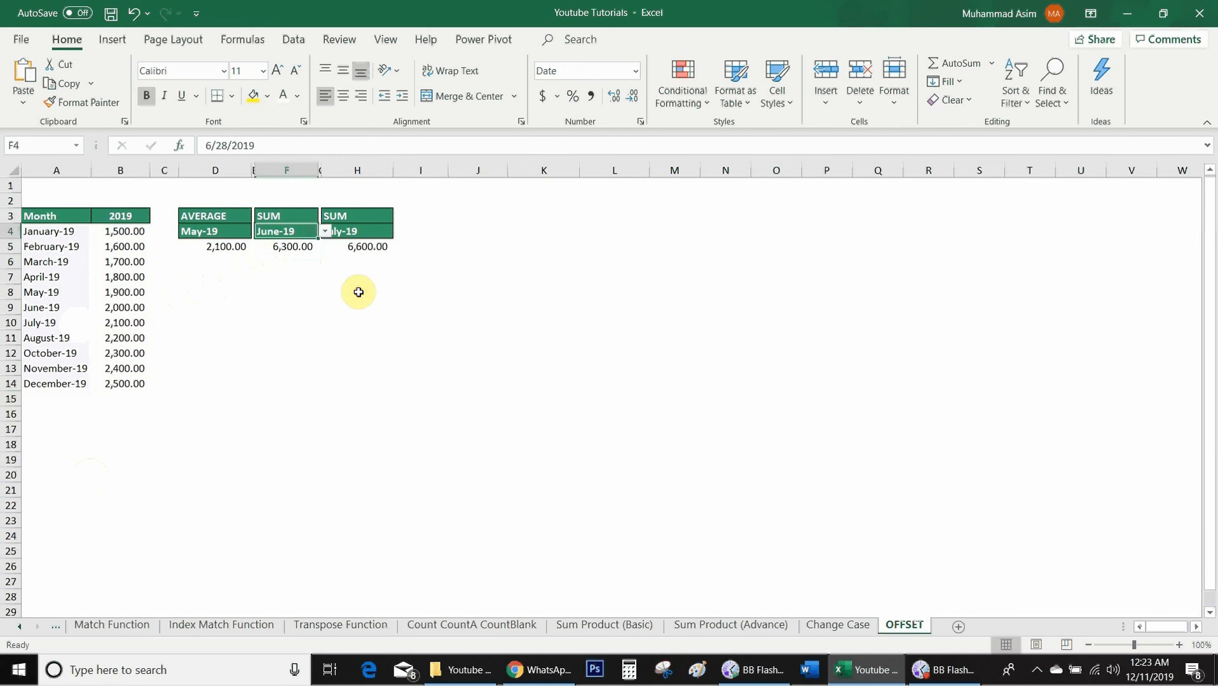
pyautogui.click(325, 232)
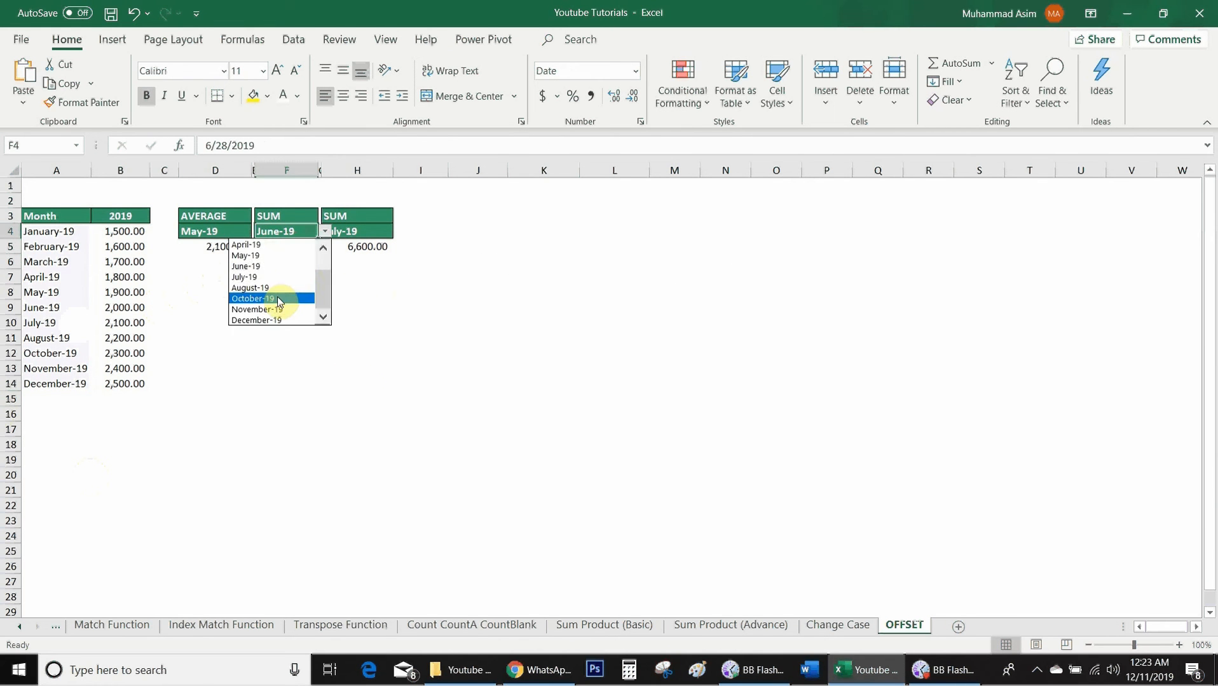
pyautogui.click(346, 372)
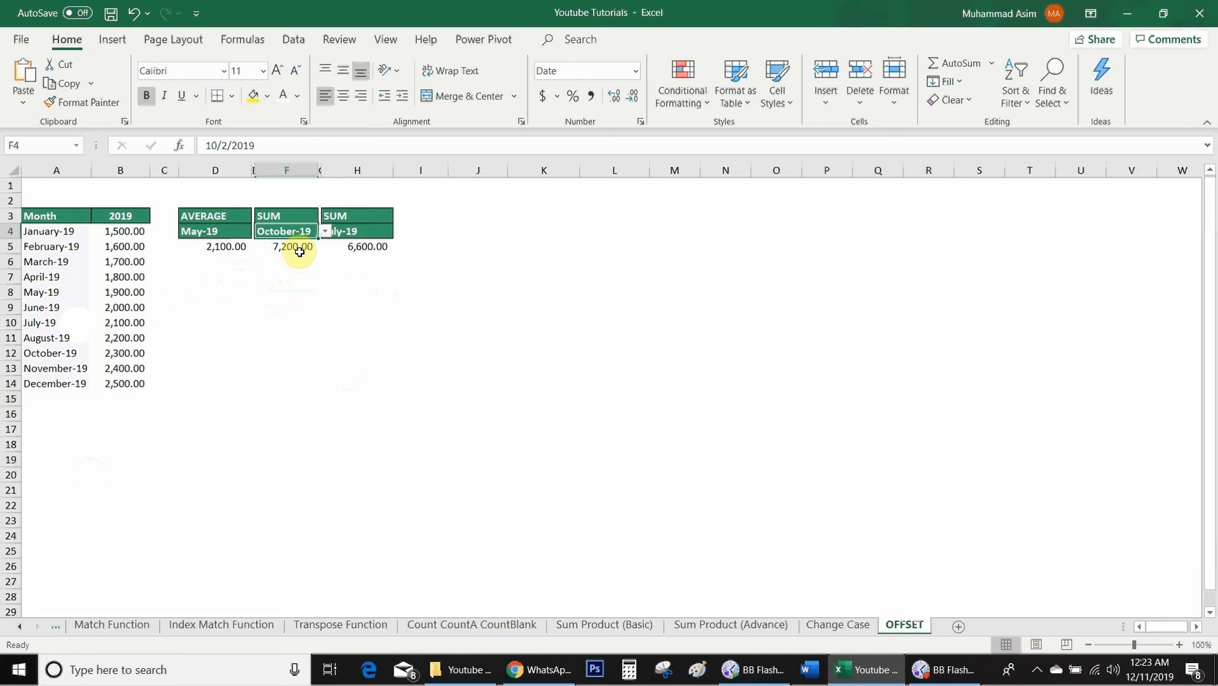
pyautogui.click(135, 352)
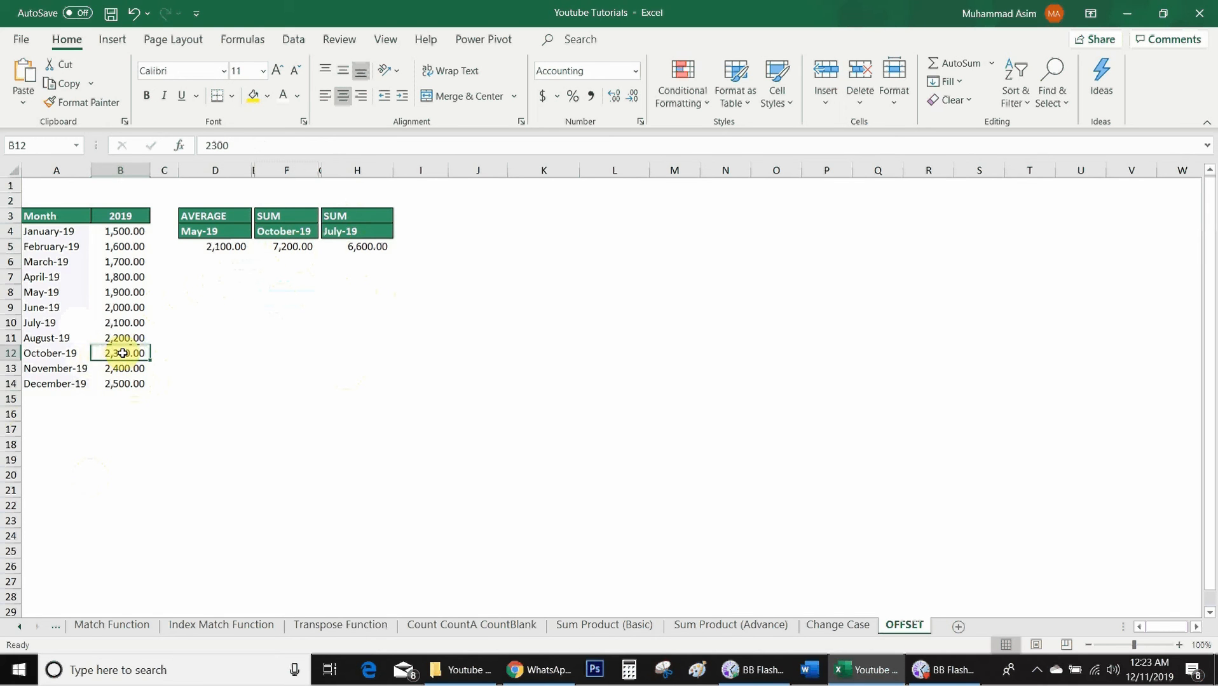
pyautogui.moveTo(123, 354); pyautogui.dragTo(126, 380)
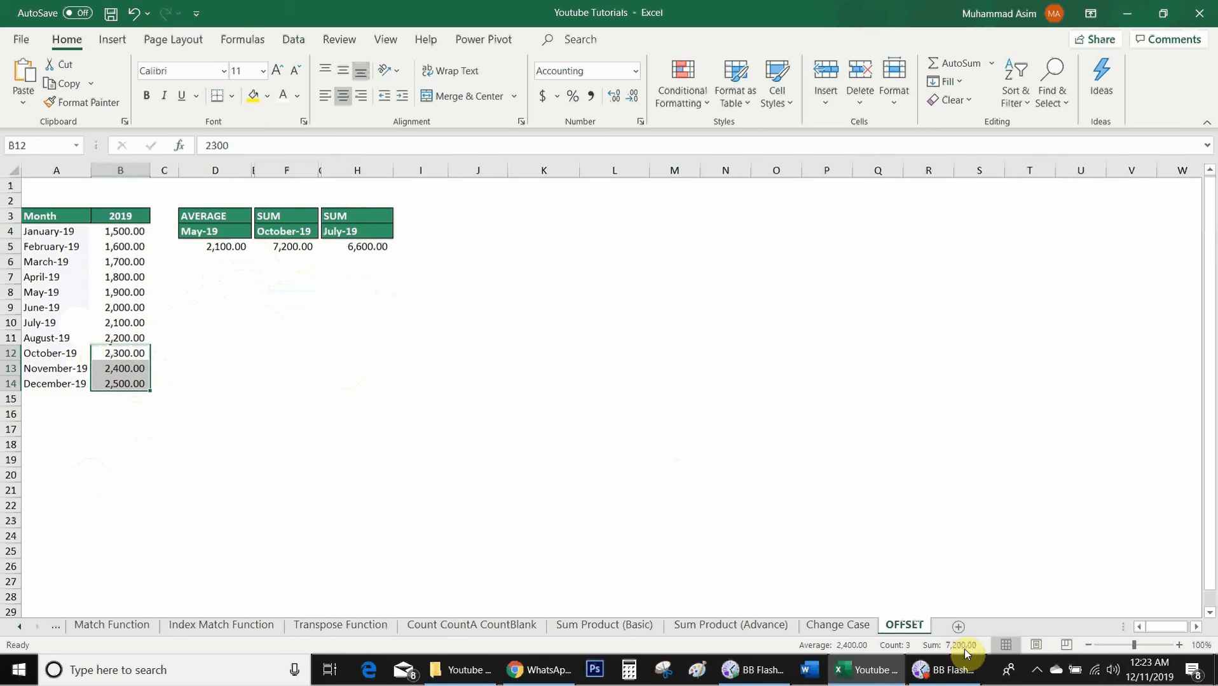
# - Examine the combined IF formula in H5 and the function and month selections in H3 and H4 that it uses
pyautogui.click(356, 261)
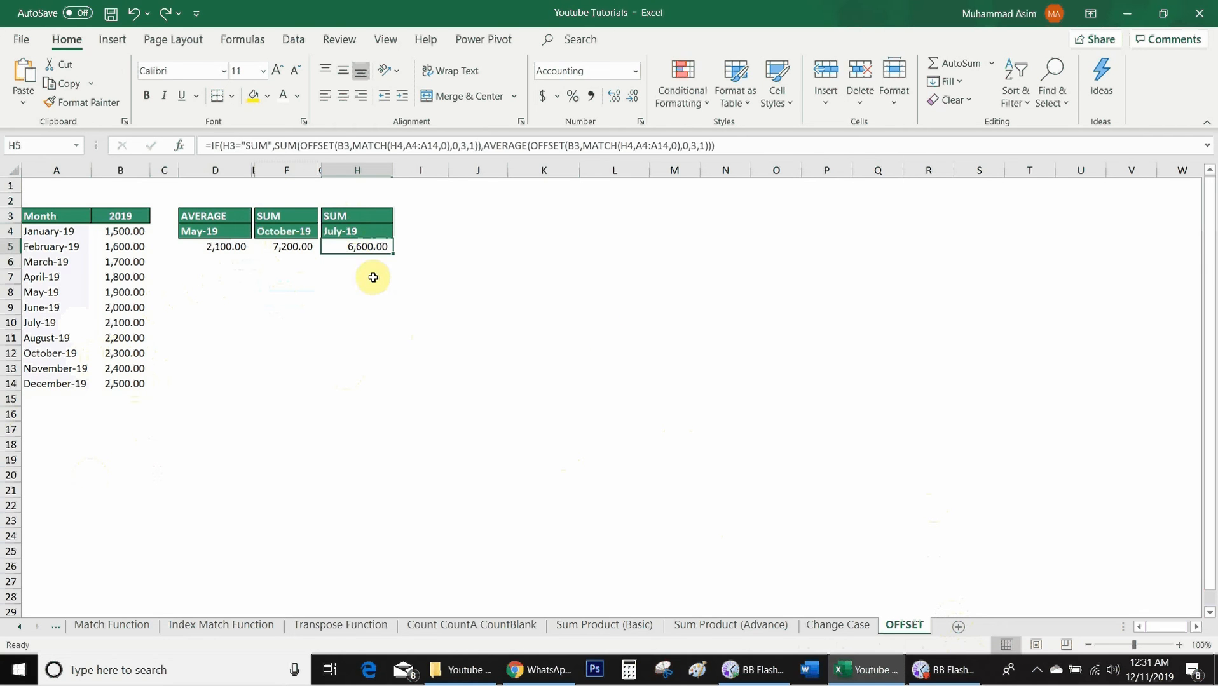
pyautogui.click(371, 217)
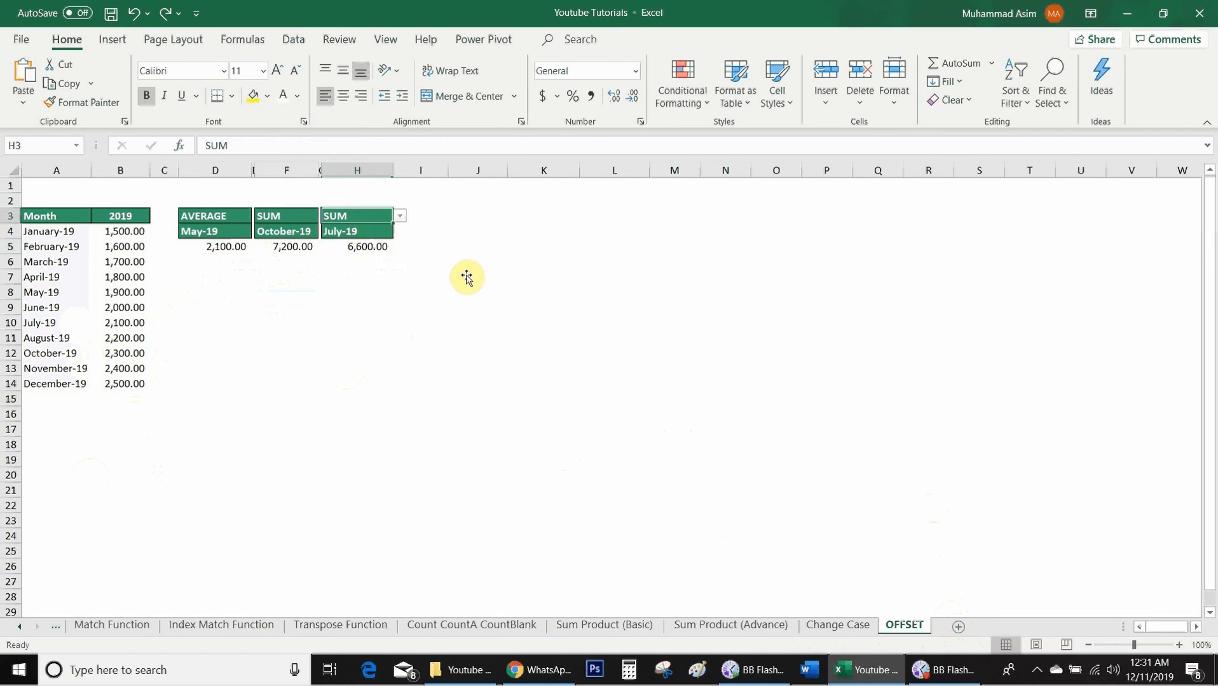
pyautogui.click(372, 235)
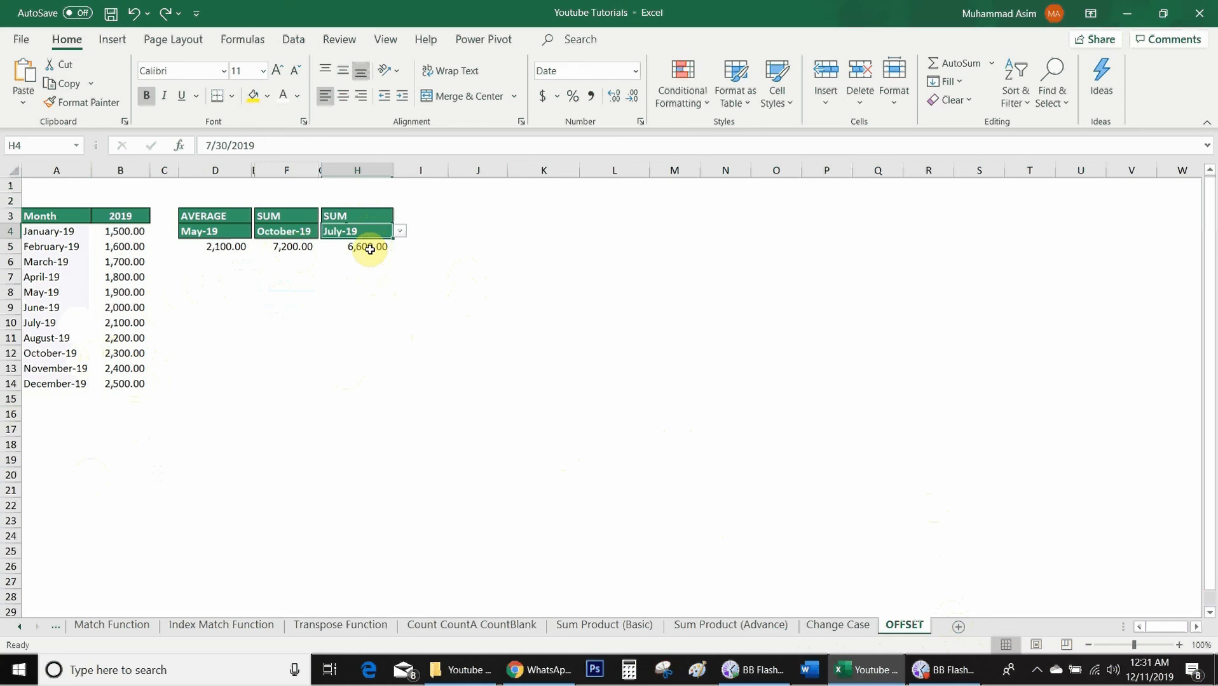
pyautogui.press('Down')
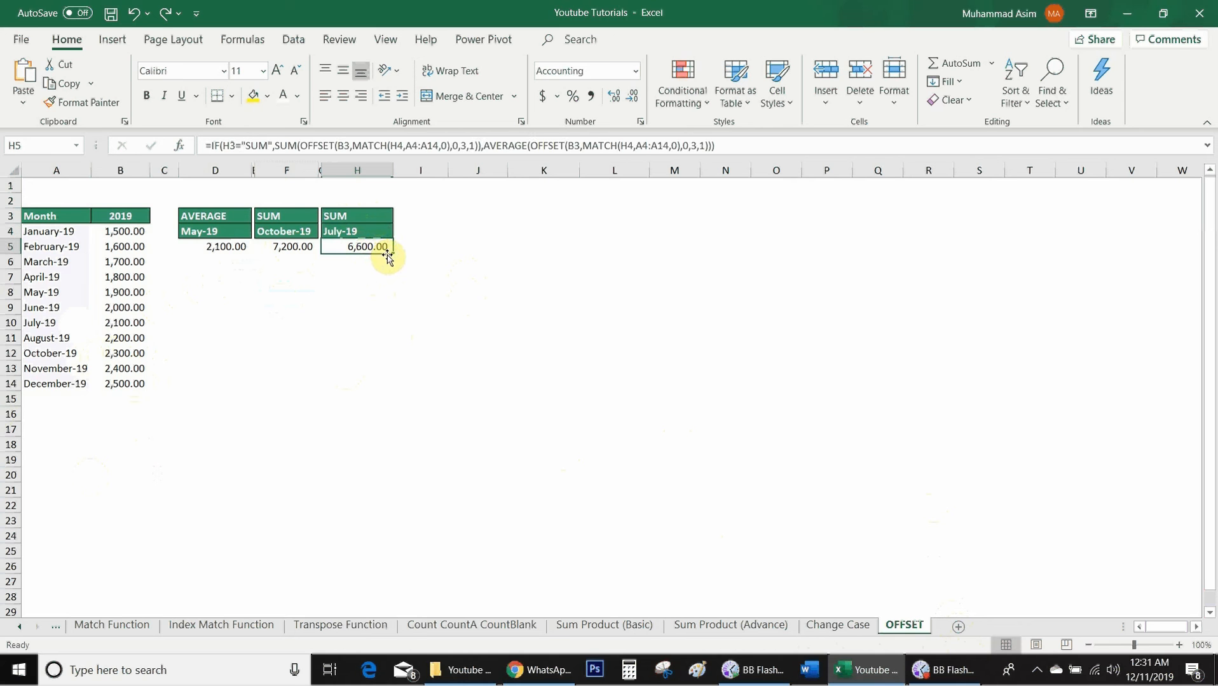
pyautogui.click(367, 215)
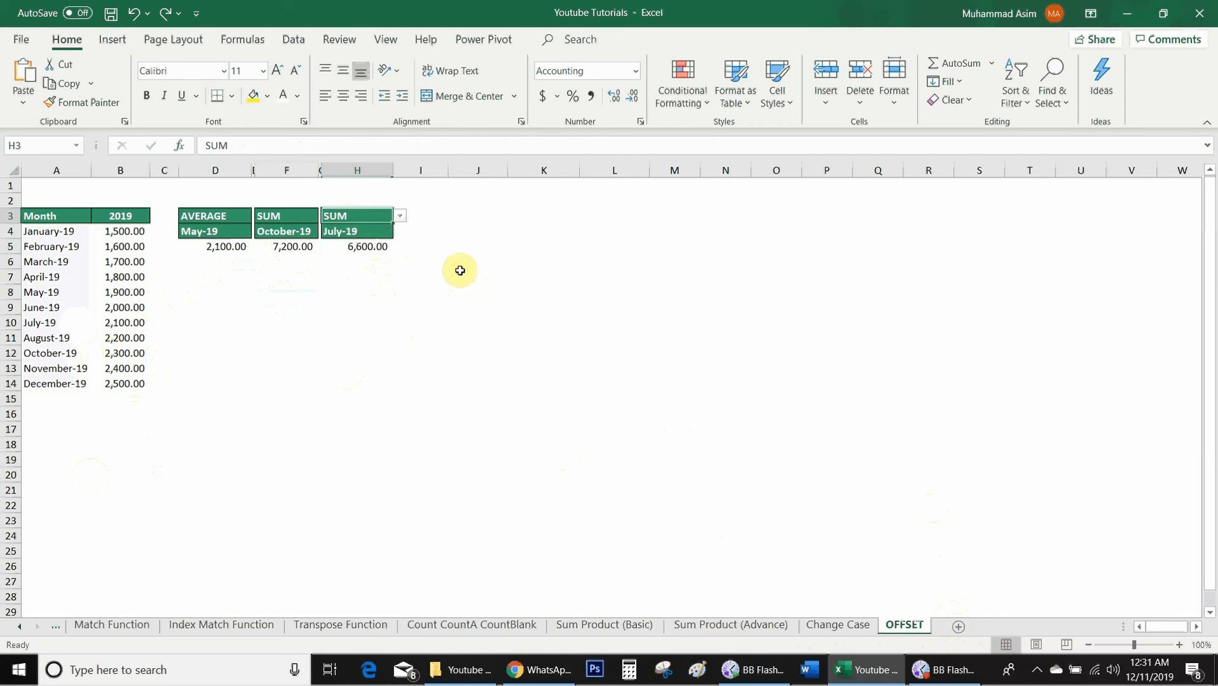
pyautogui.click(365, 231)
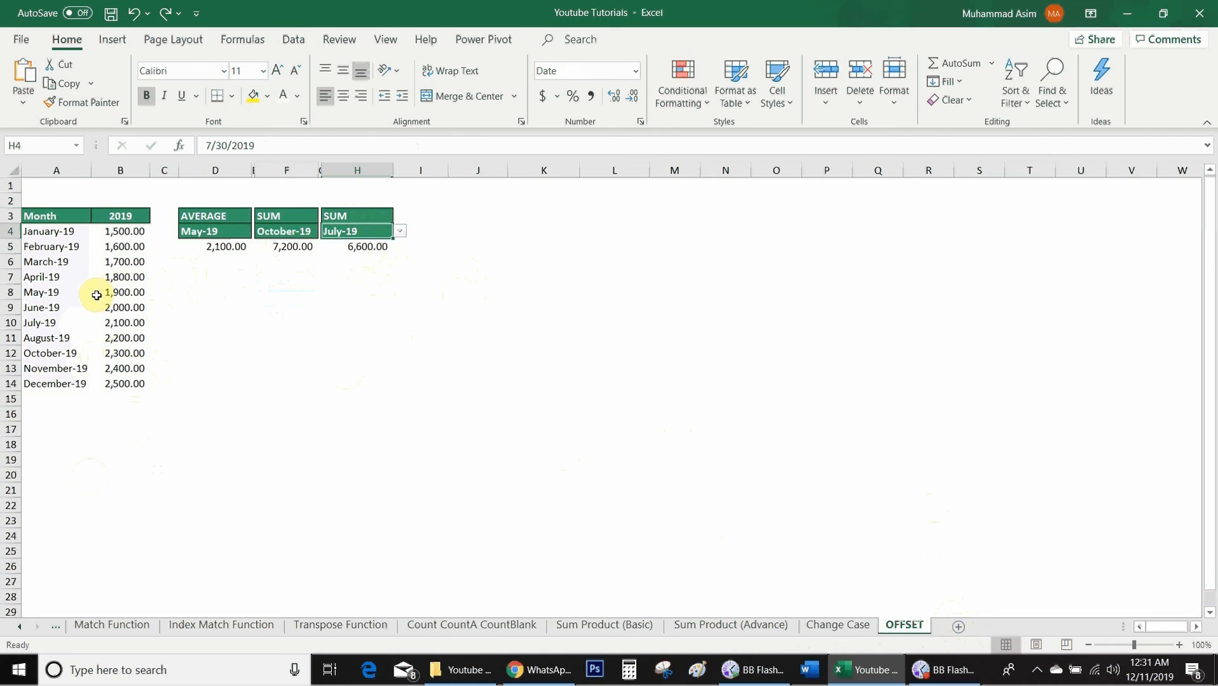
# - Check the July-19 result in H5 against the sum of B10:B12
pyautogui.click(80, 323)
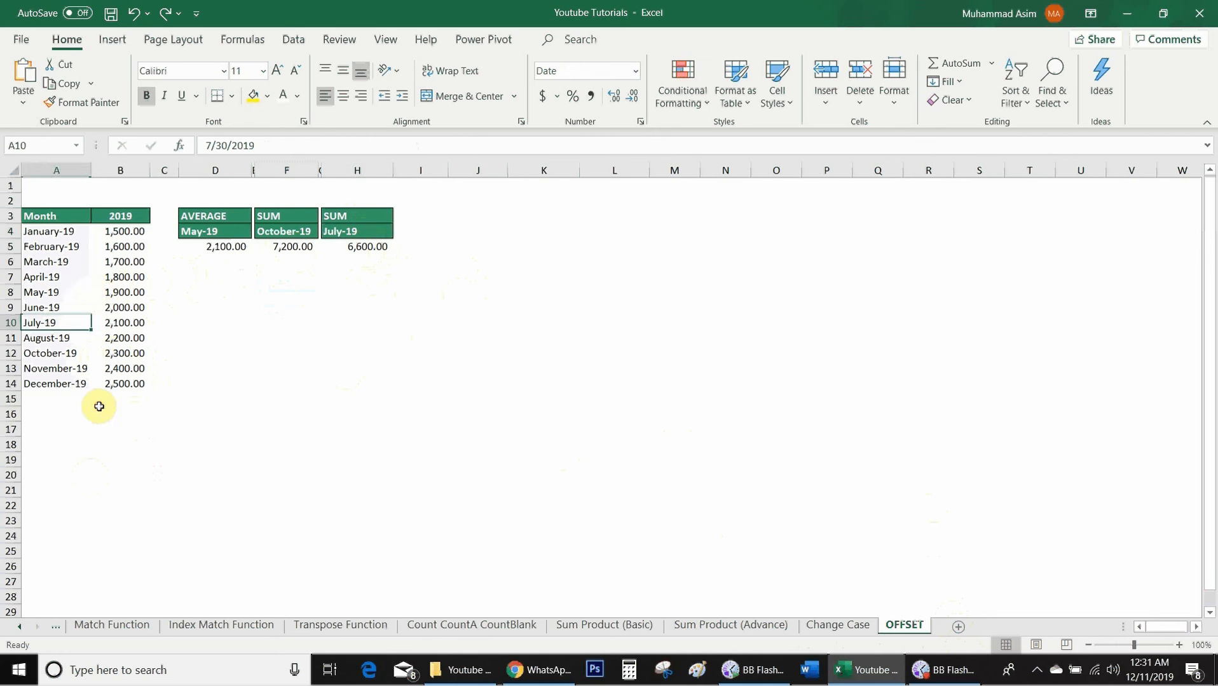
pyautogui.click(118, 323)
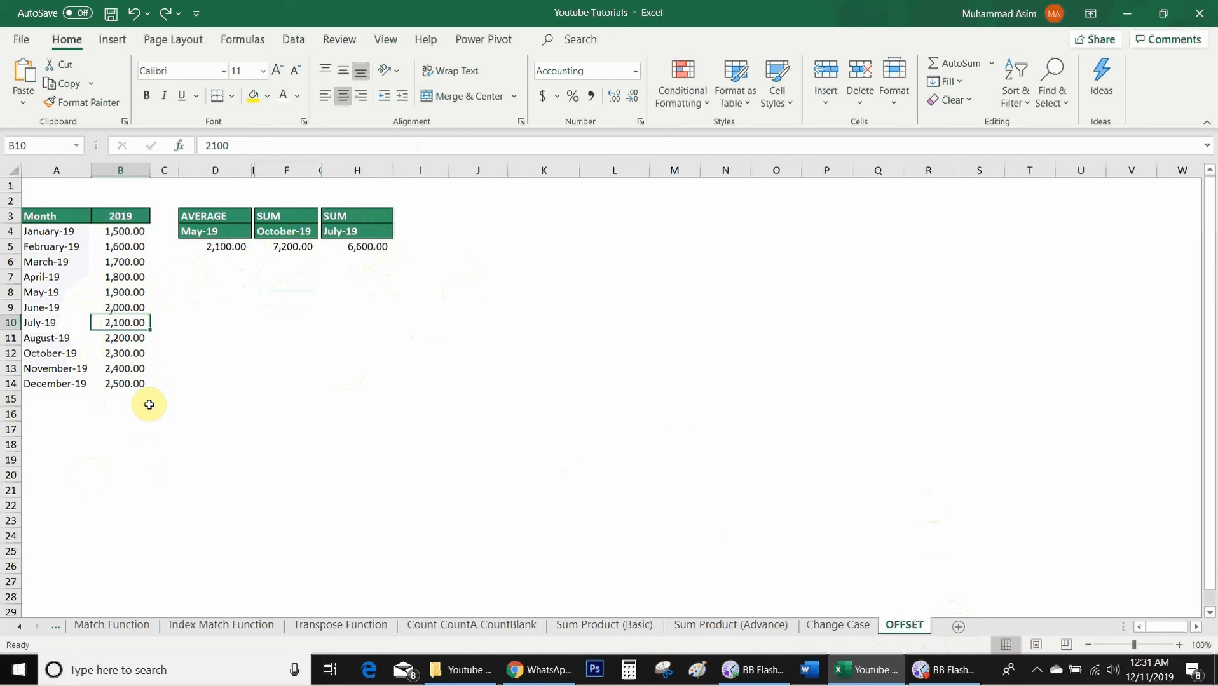
pyautogui.moveTo(121, 323); pyautogui.dragTo(121, 351)
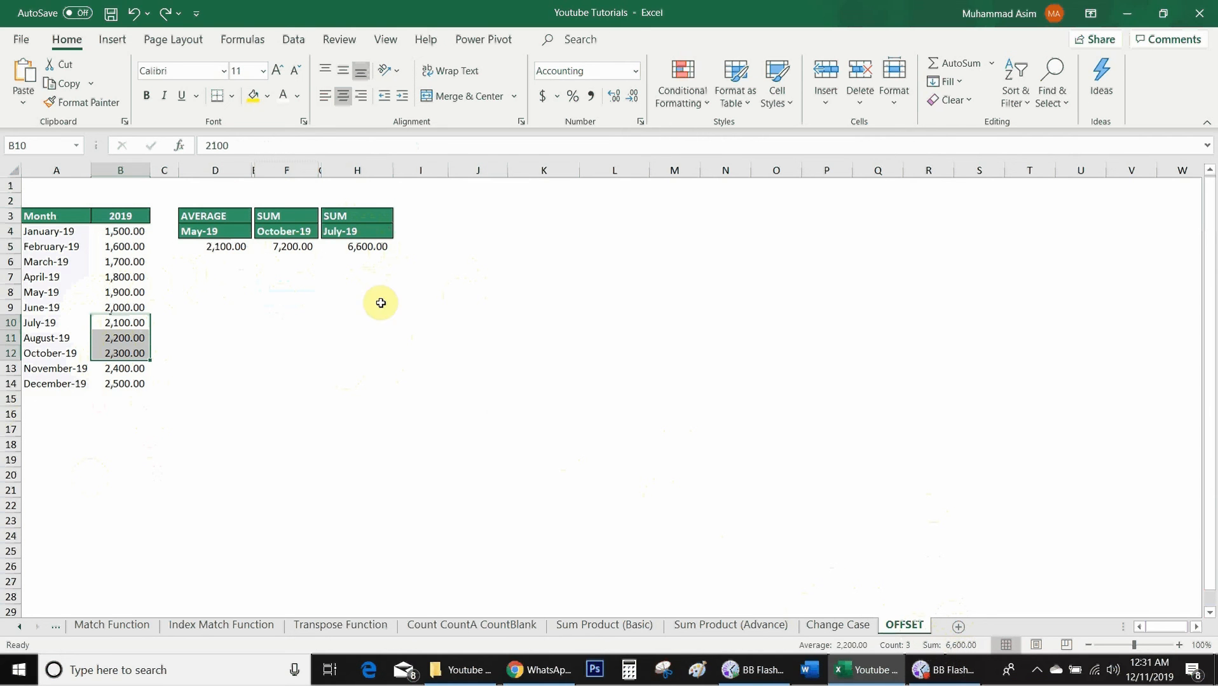
pyautogui.click(359, 263)
# - Switch the function in H3 to AVERAGE and compare the H5 result with the average of B10:B12
pyautogui.click(379, 216)
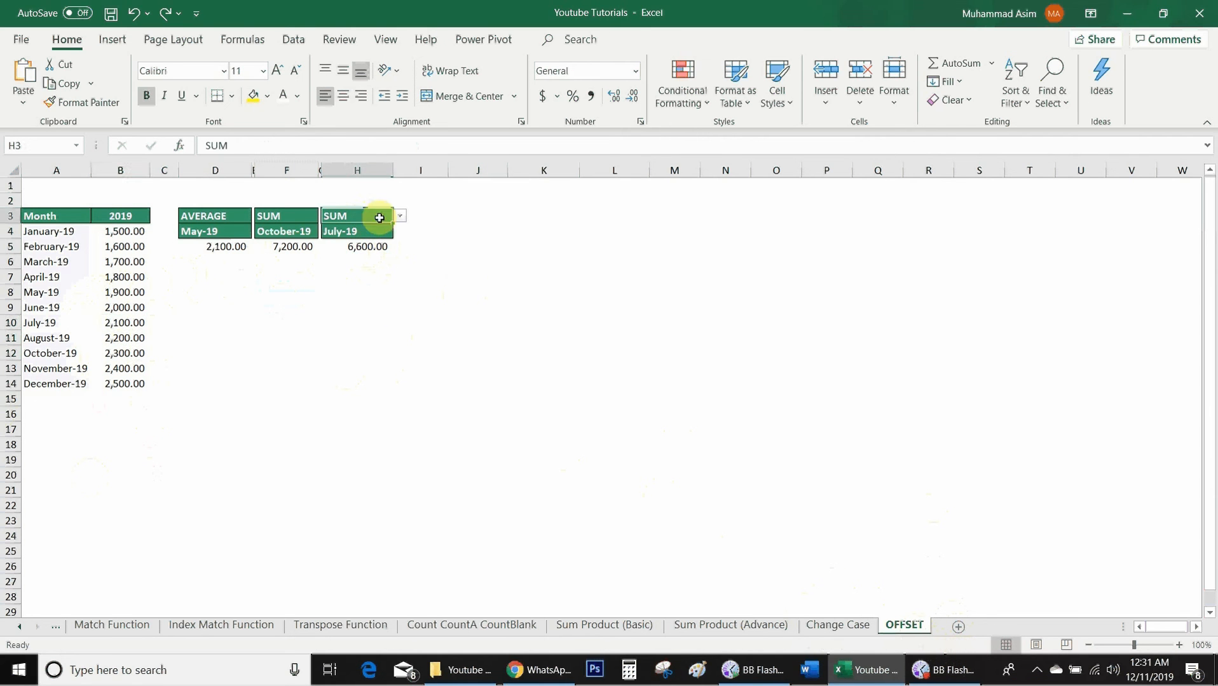
pyautogui.click(399, 216)
pyautogui.click(383, 241)
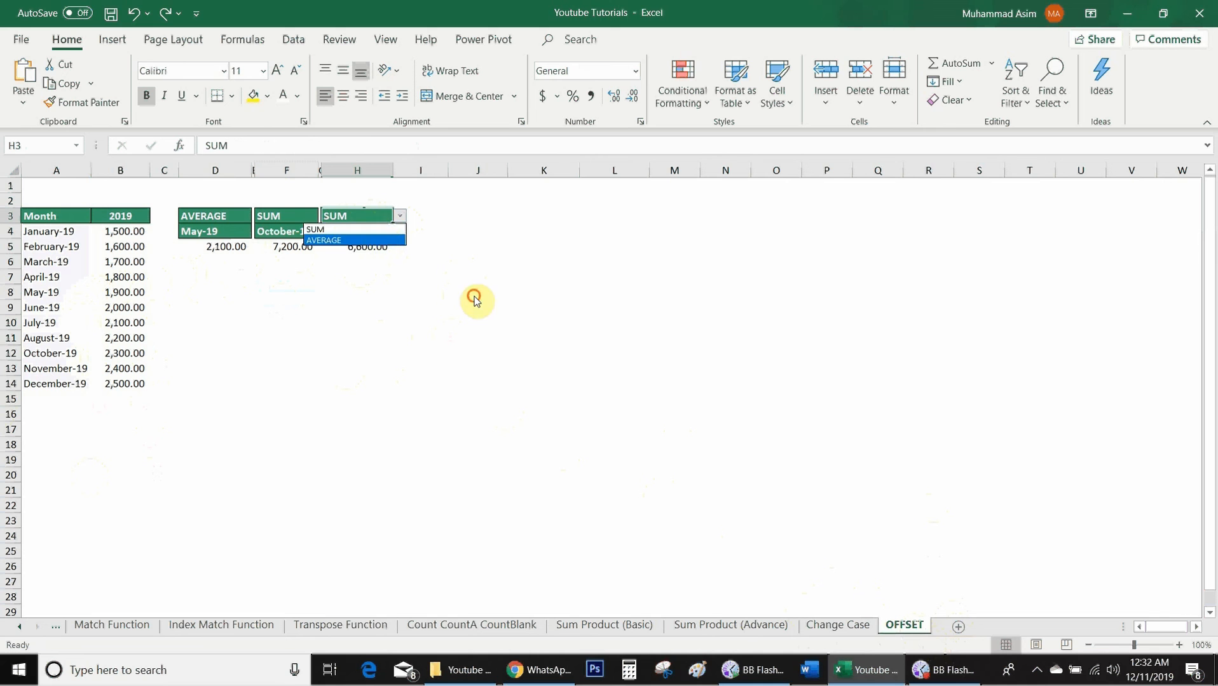
pyautogui.click(376, 247)
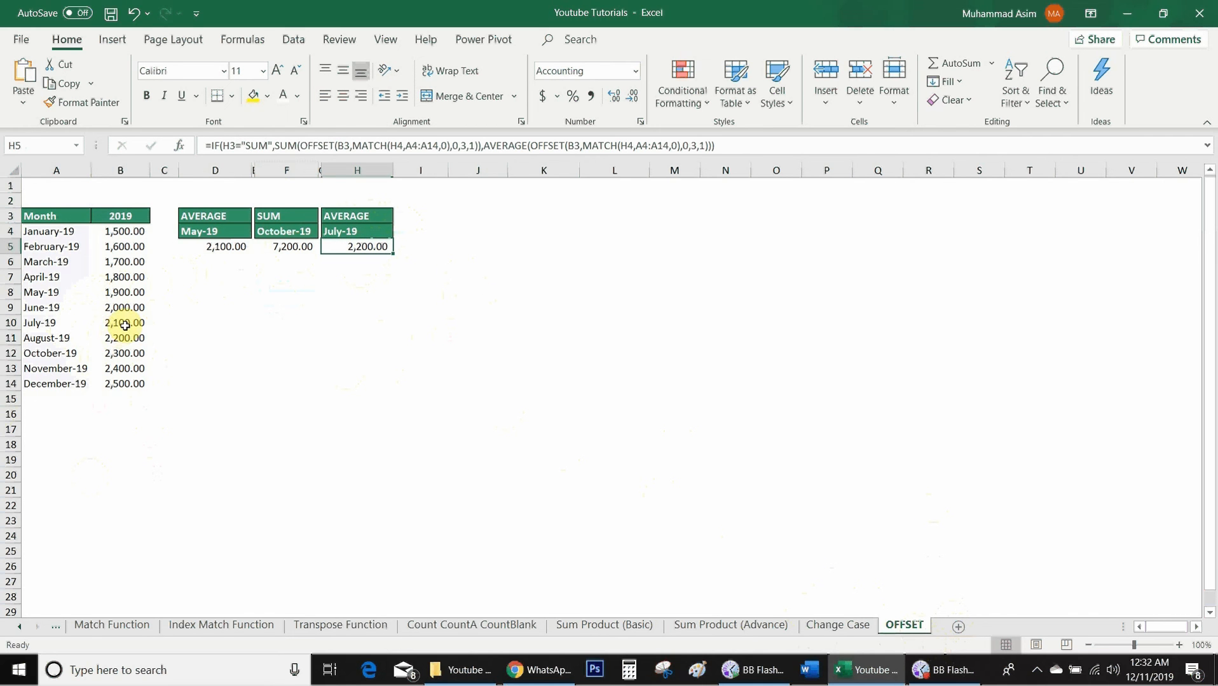
pyautogui.moveTo(126, 322); pyautogui.dragTo(128, 350)
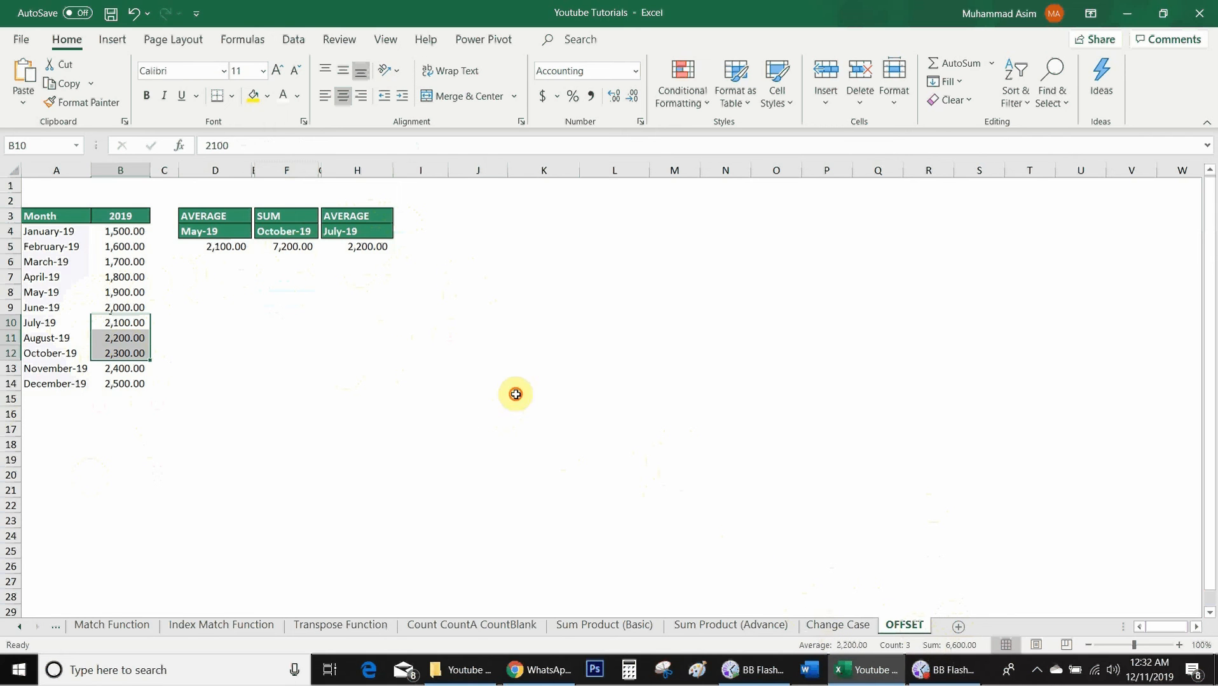
pyautogui.click(426, 322)
# - Choose May-19 as the month in H4 and check the H5 result against the average of B8:B10
pyautogui.click(373, 233)
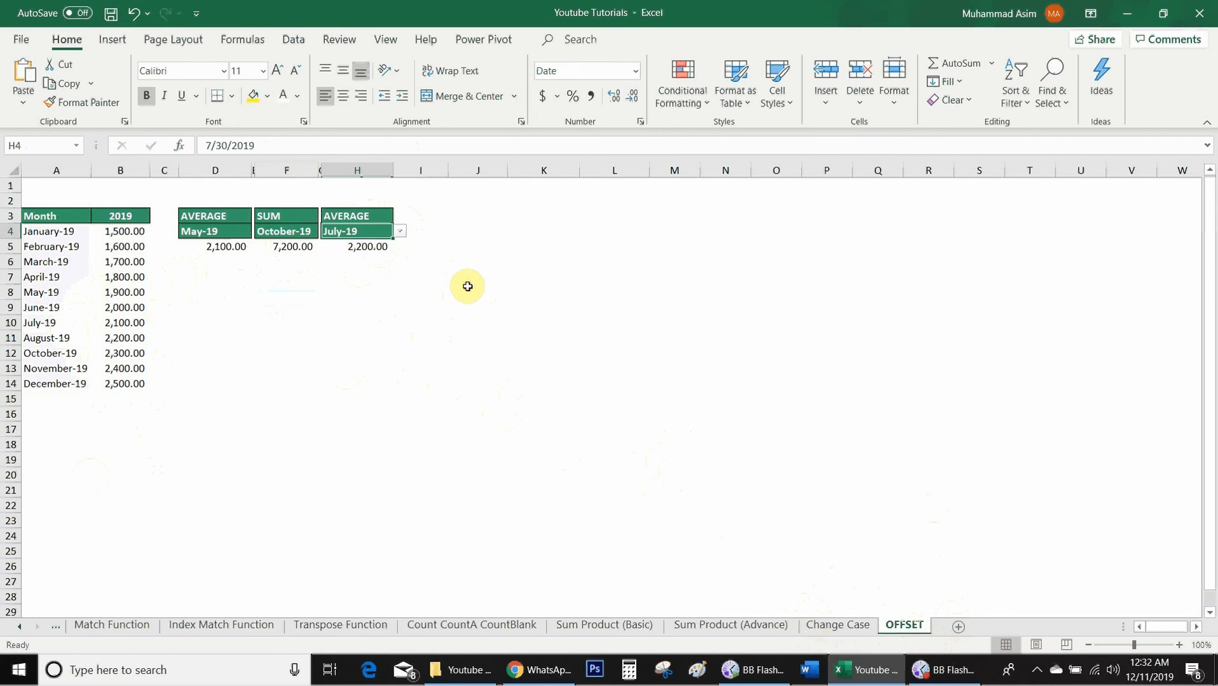
pyautogui.click(400, 232)
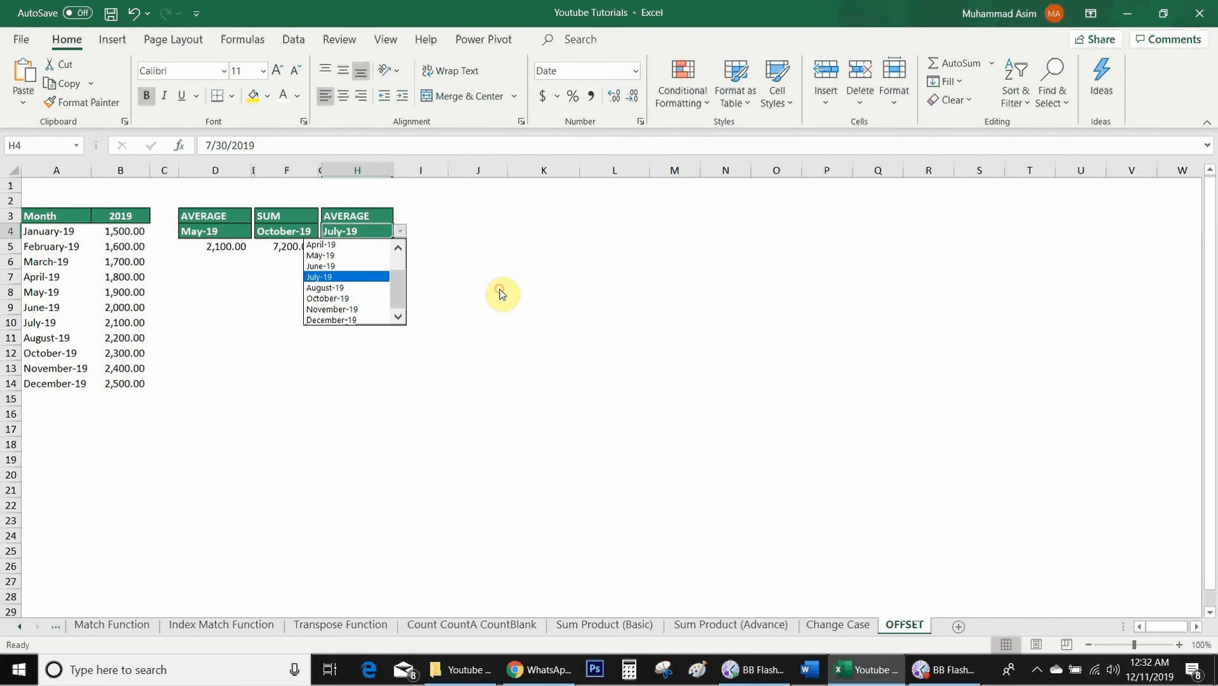
pyautogui.click(366, 256)
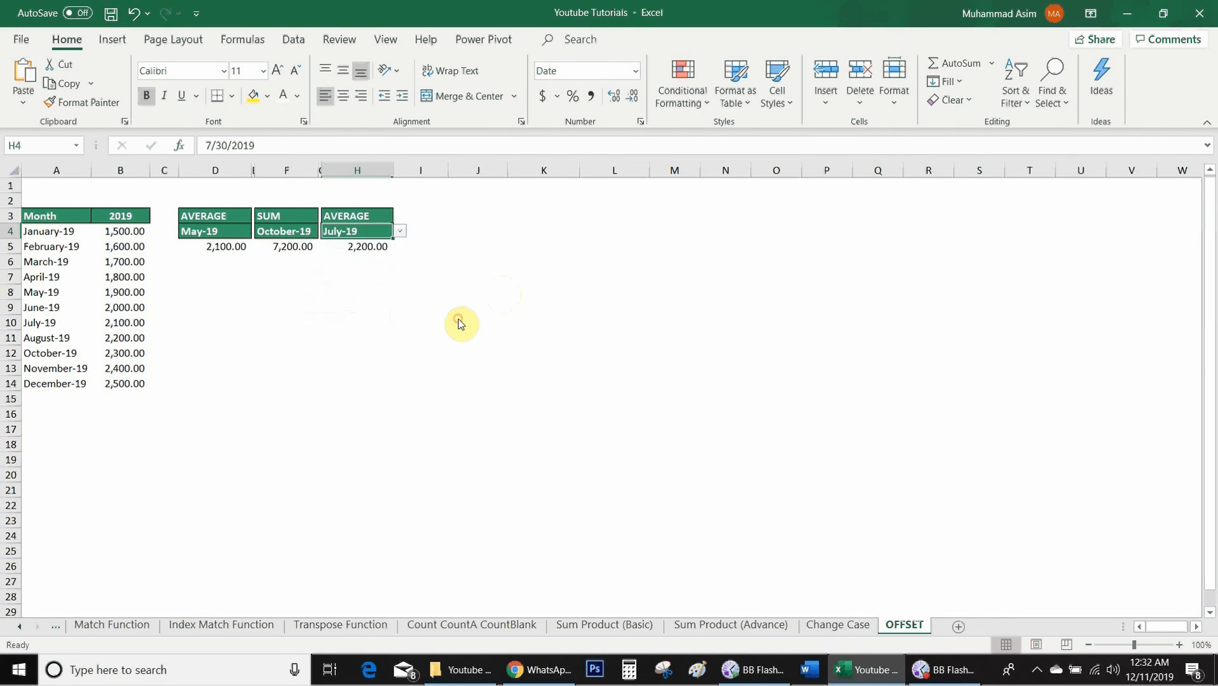
pyautogui.click(365, 252)
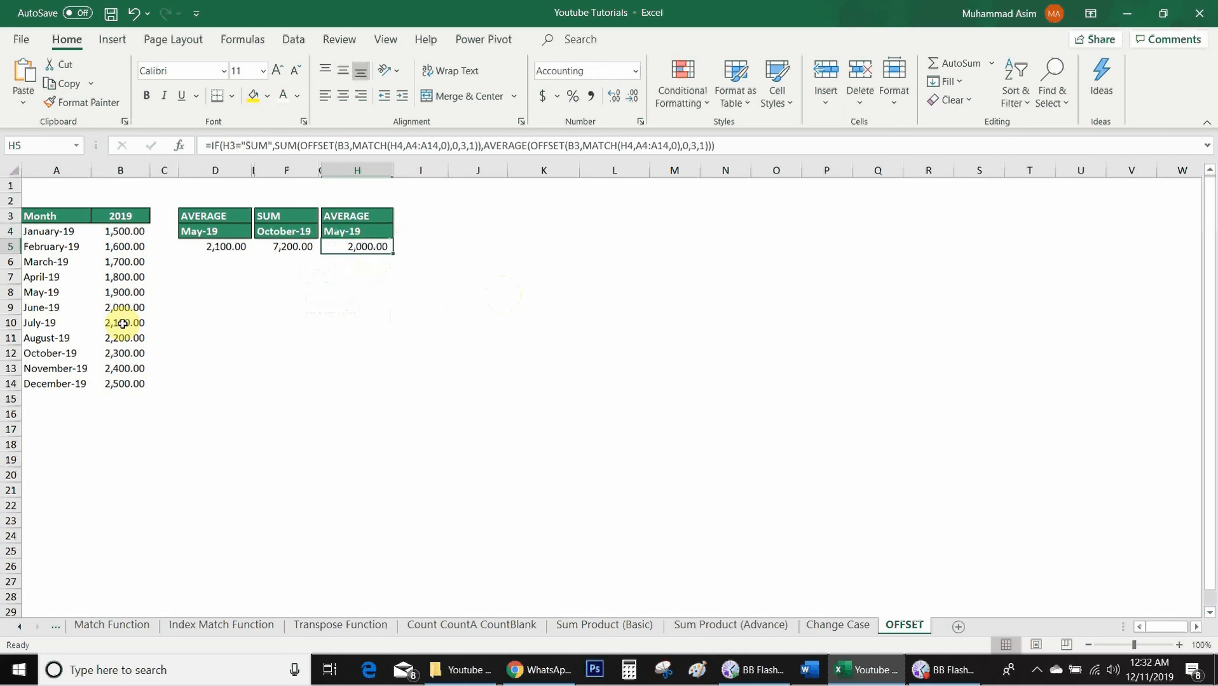
pyautogui.click(121, 292)
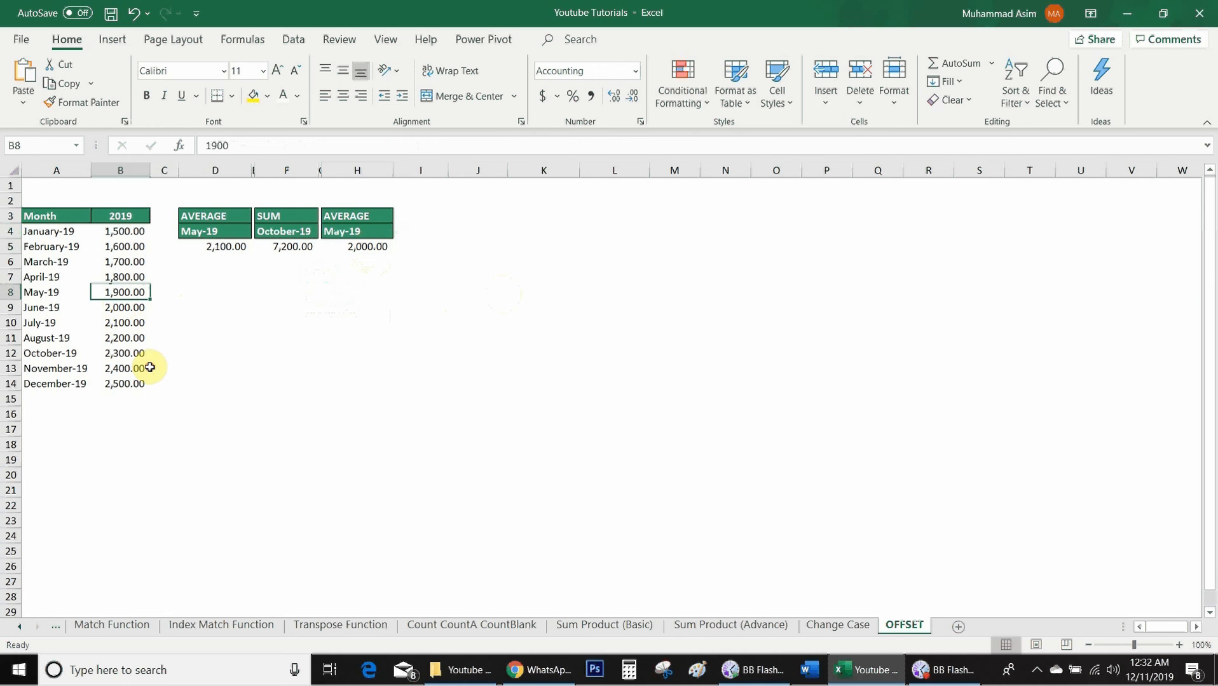
pyautogui.moveTo(121, 292); pyautogui.dragTo(121, 322)
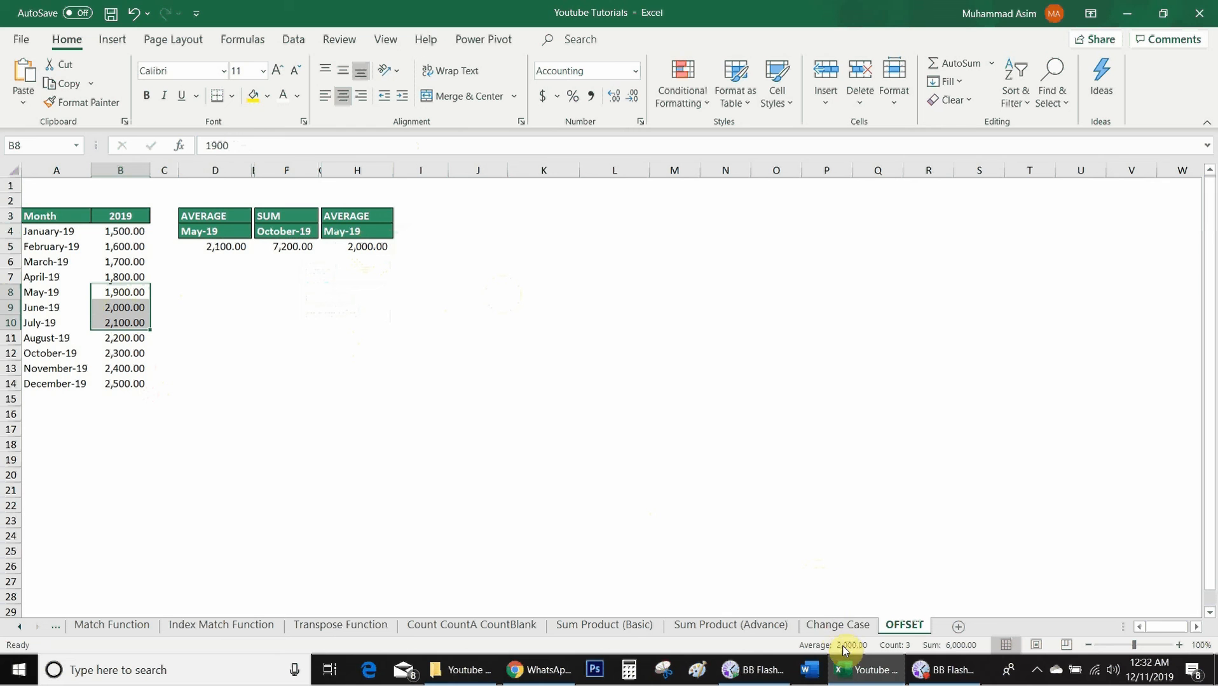
# - Clear the formula in H5 and start a new IF formula there with the logical test H3="SUM"
pyautogui.click(423, 399)
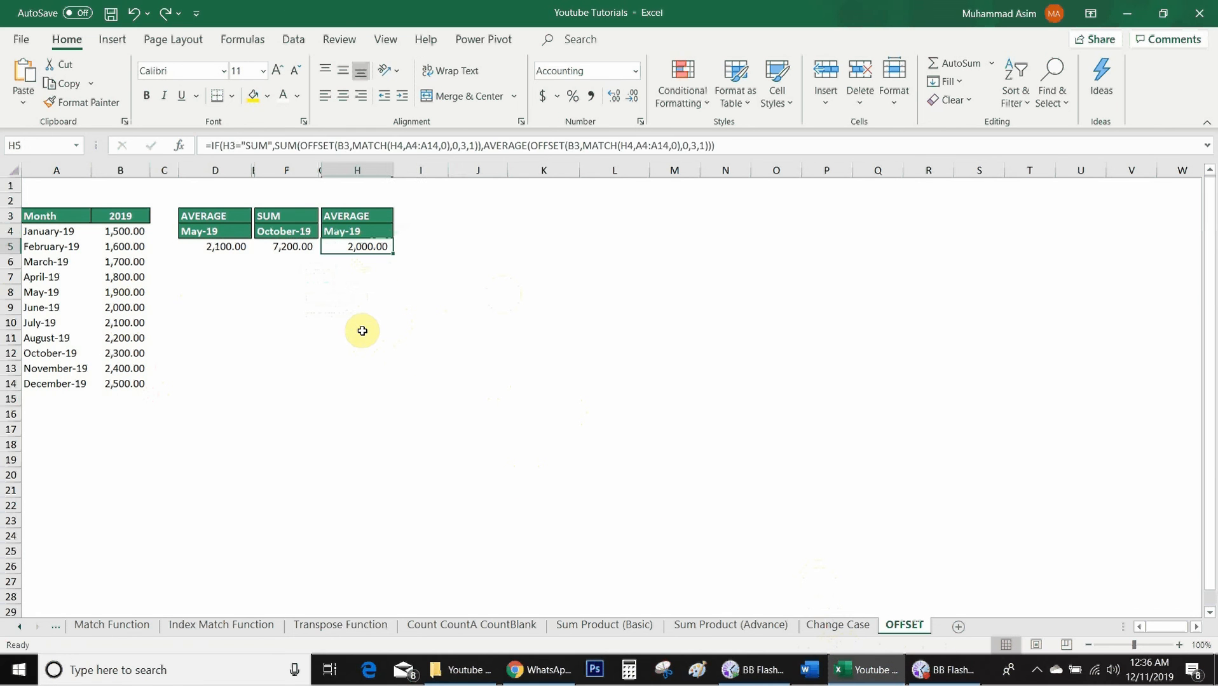
pyautogui.press('Delete')
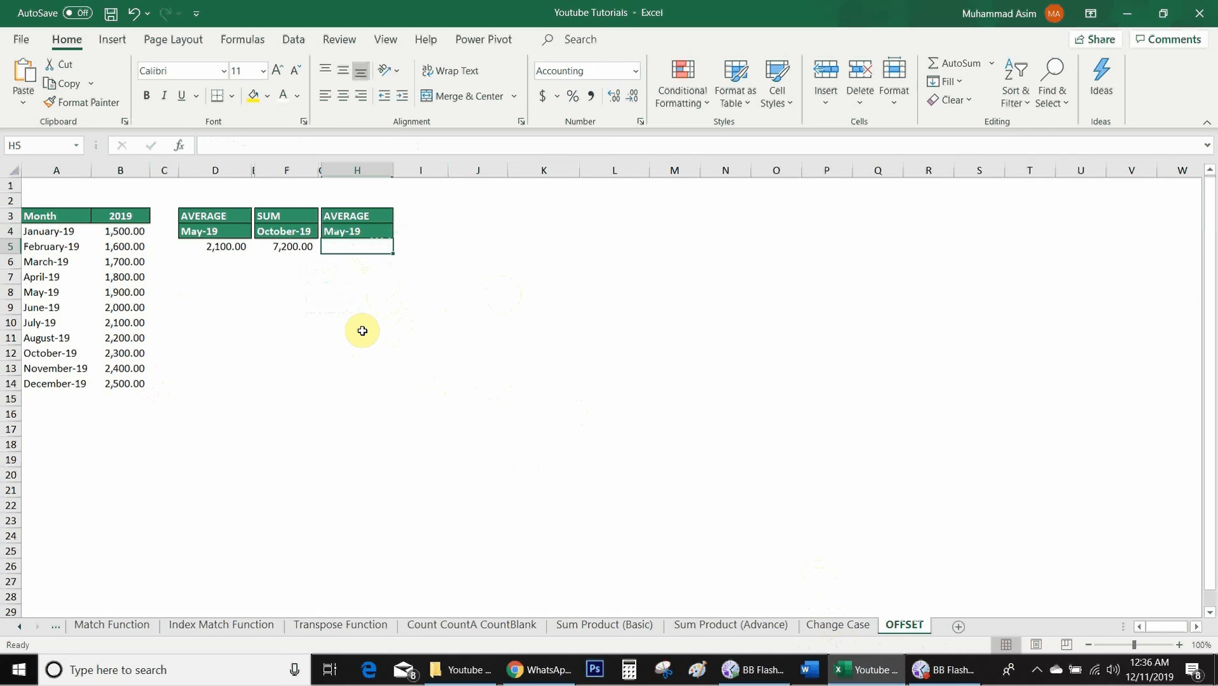
pyautogui.write('=')
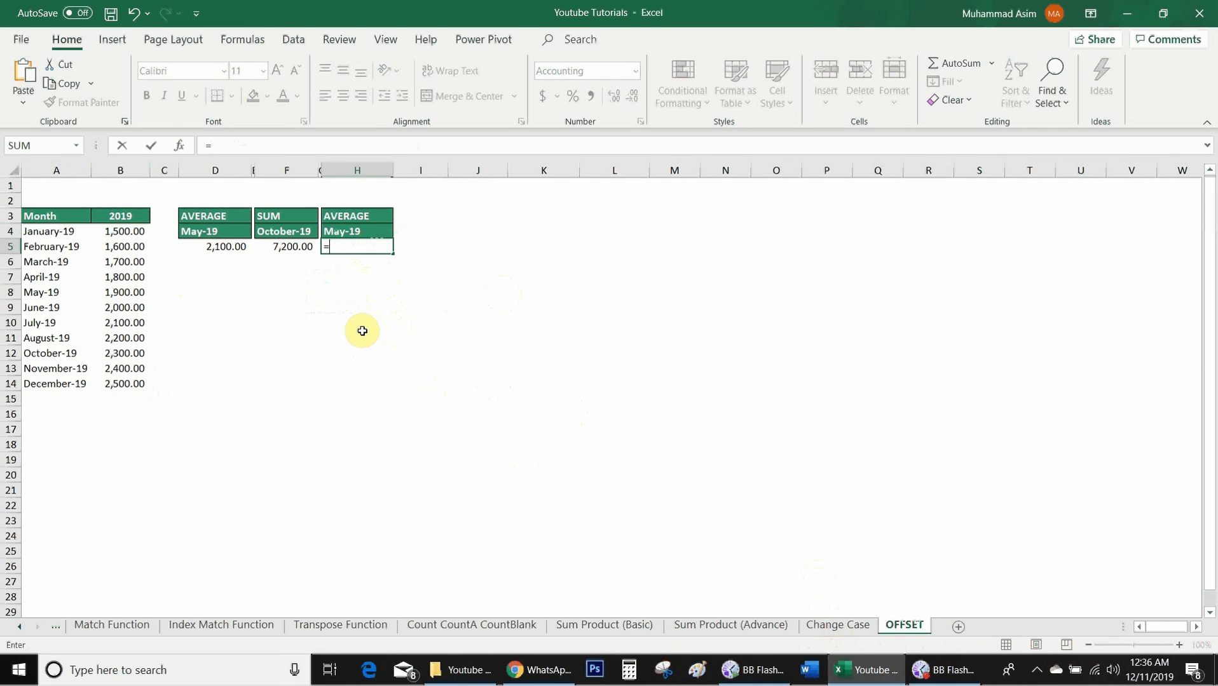
pyautogui.write('if')
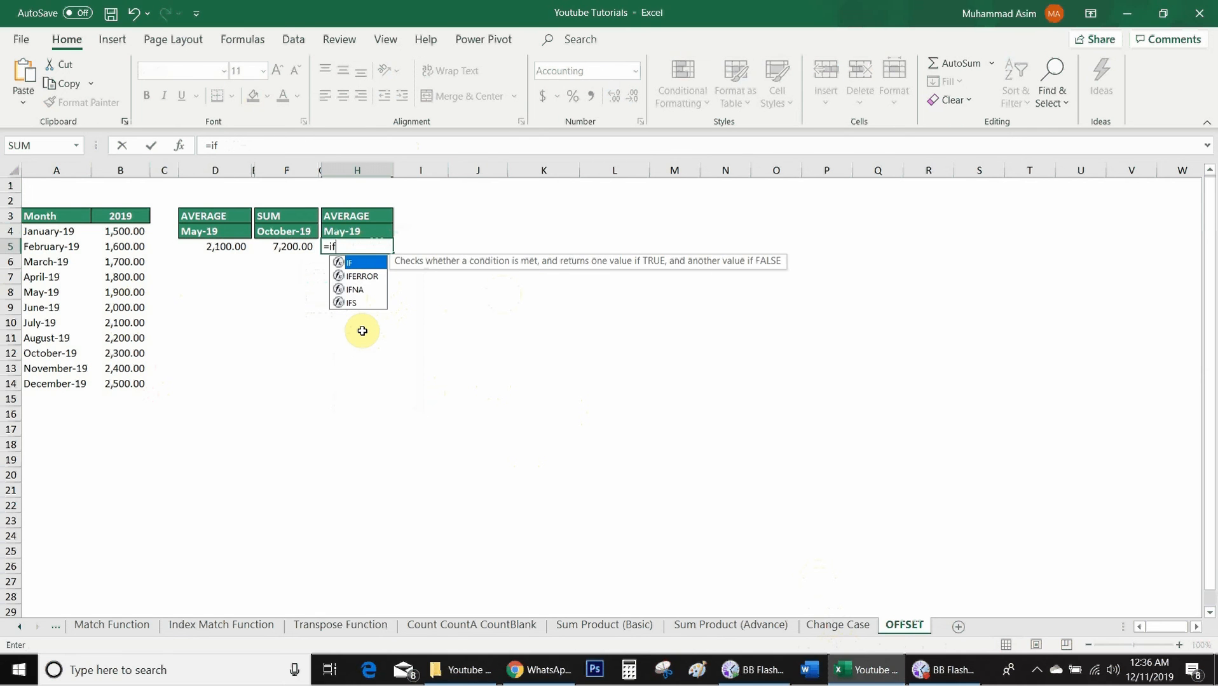
pyautogui.write('(')
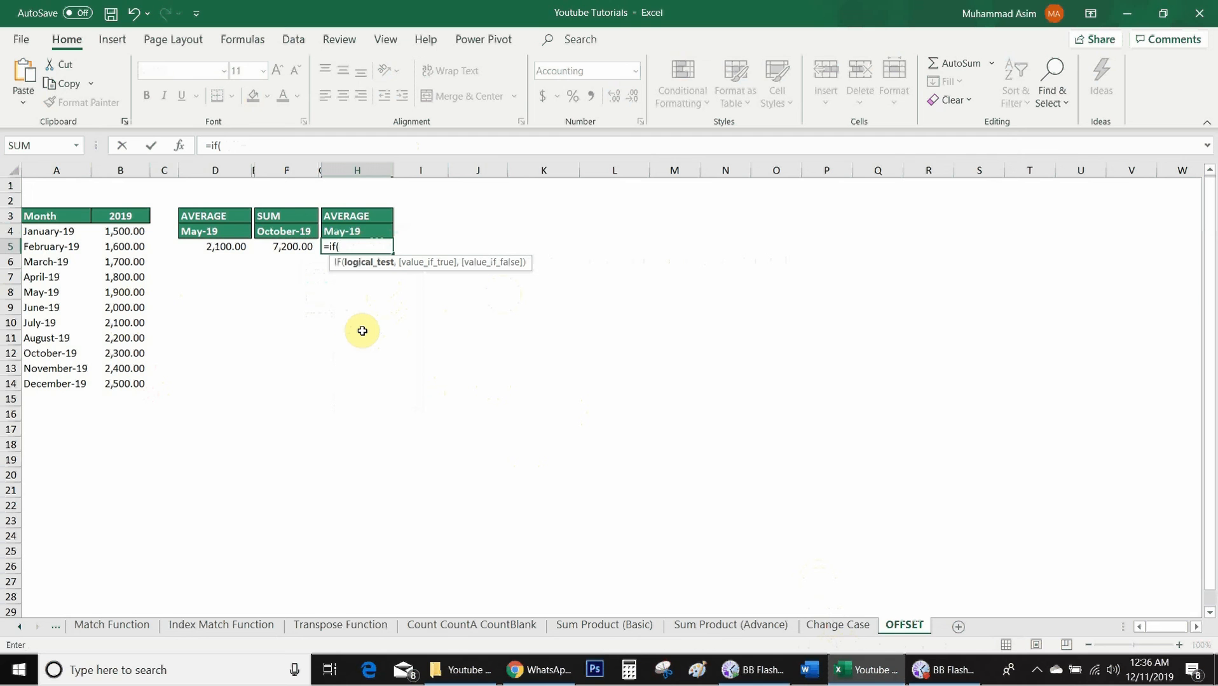
pyautogui.click(355, 215)
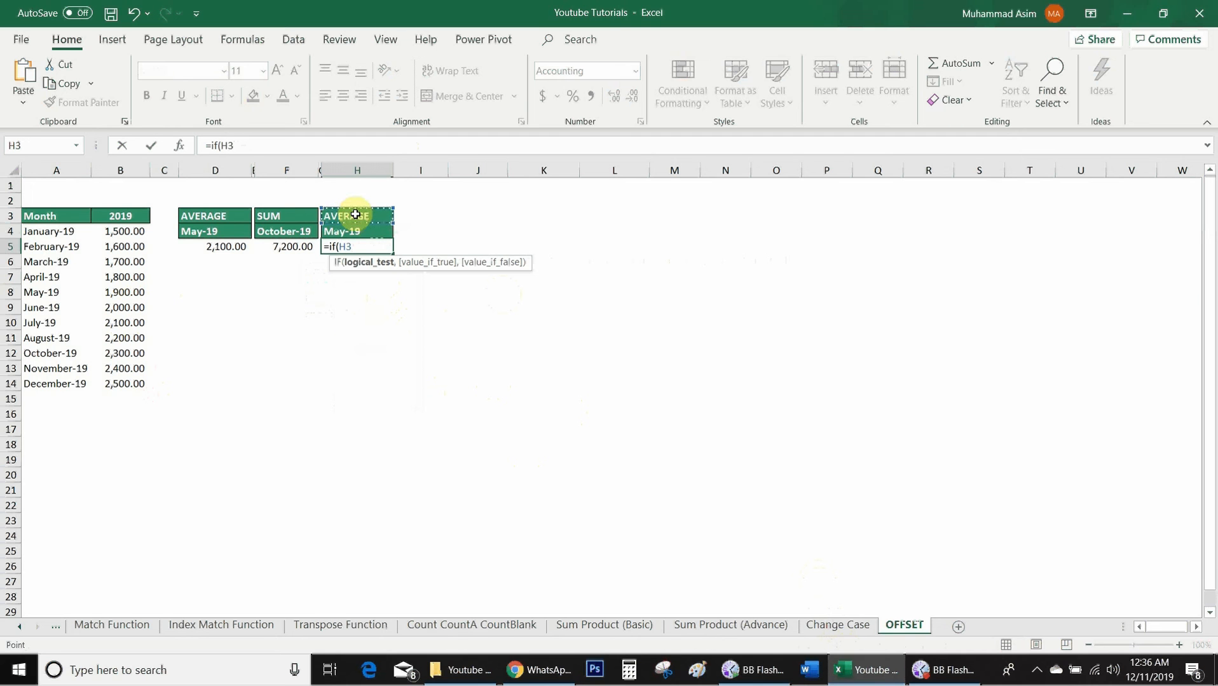
pyautogui.write('="SUM",')
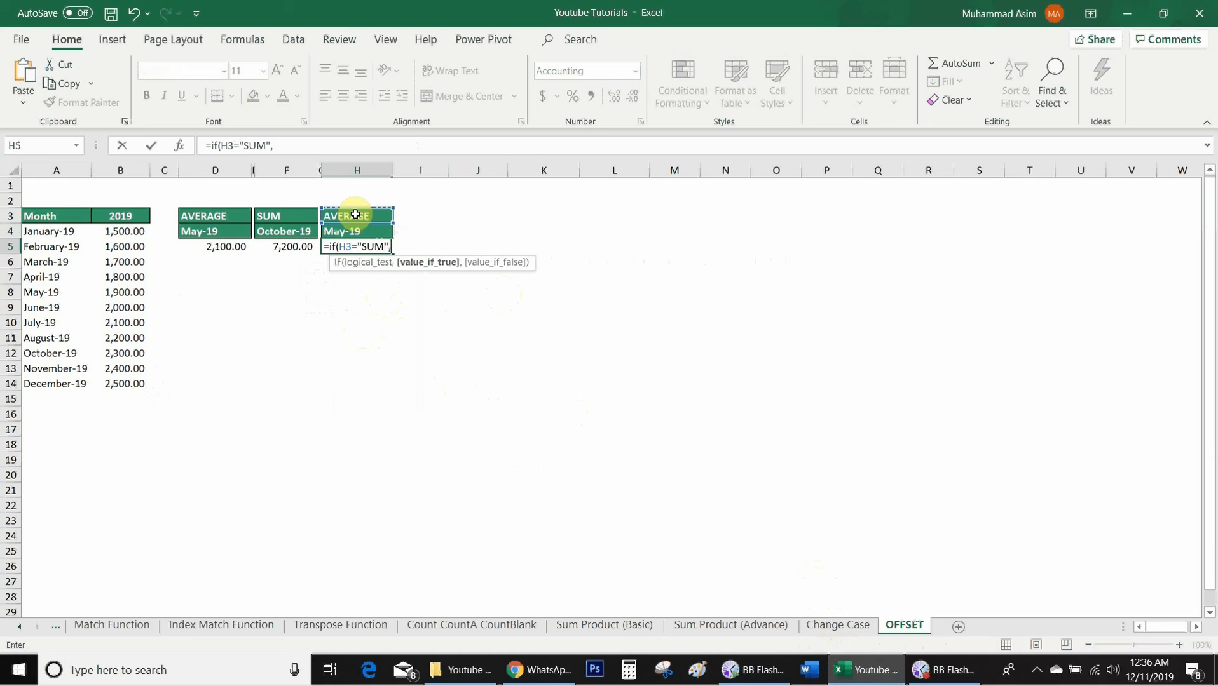
# - Begin the value-if-true argument as SUM of an OFFSET that uses B3 as its reference
pyautogui.write('sum')
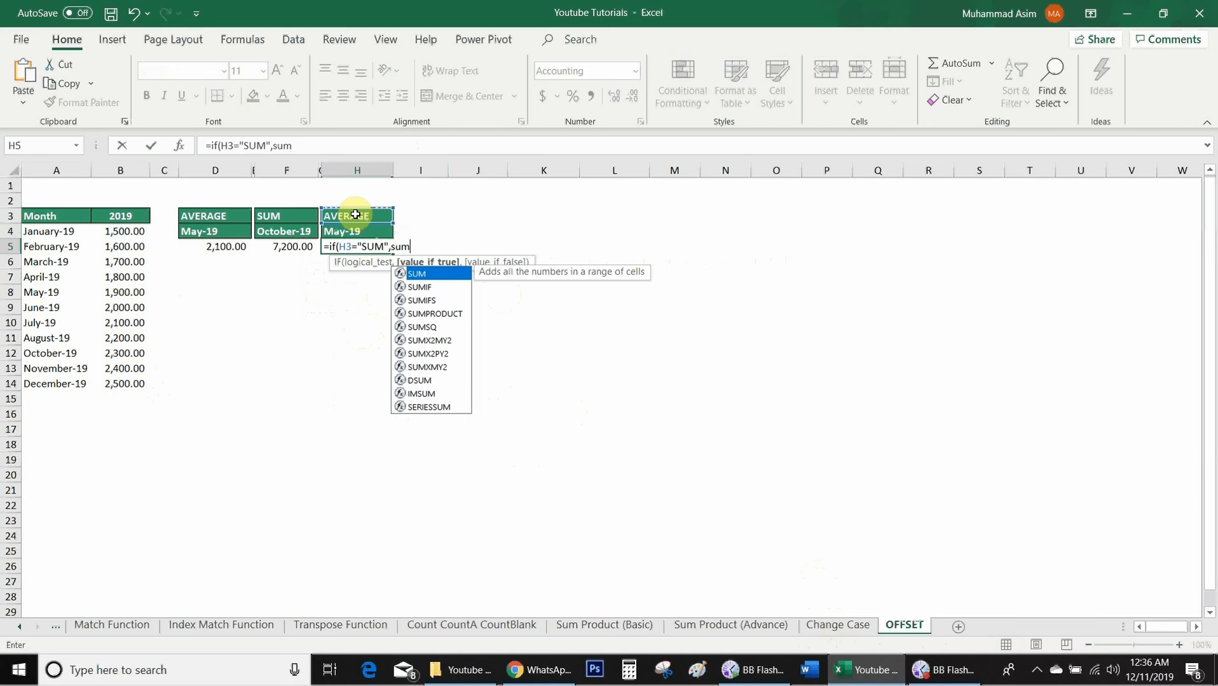
pyautogui.write('(')
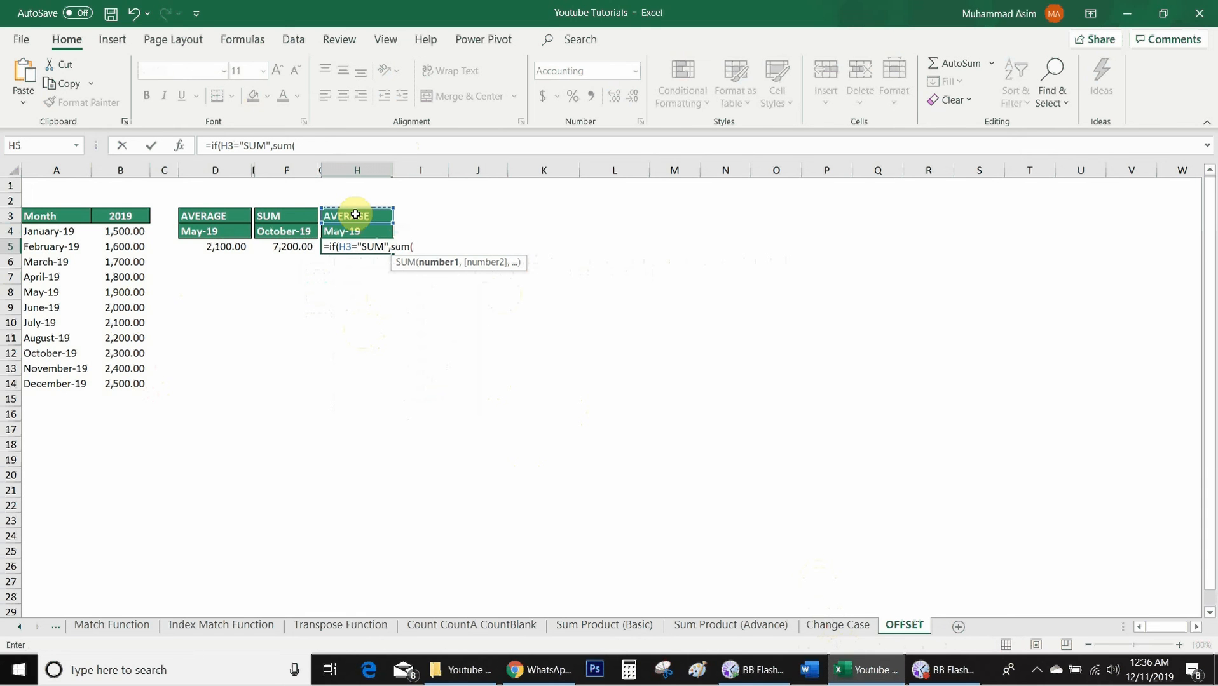
pyautogui.write('offs')
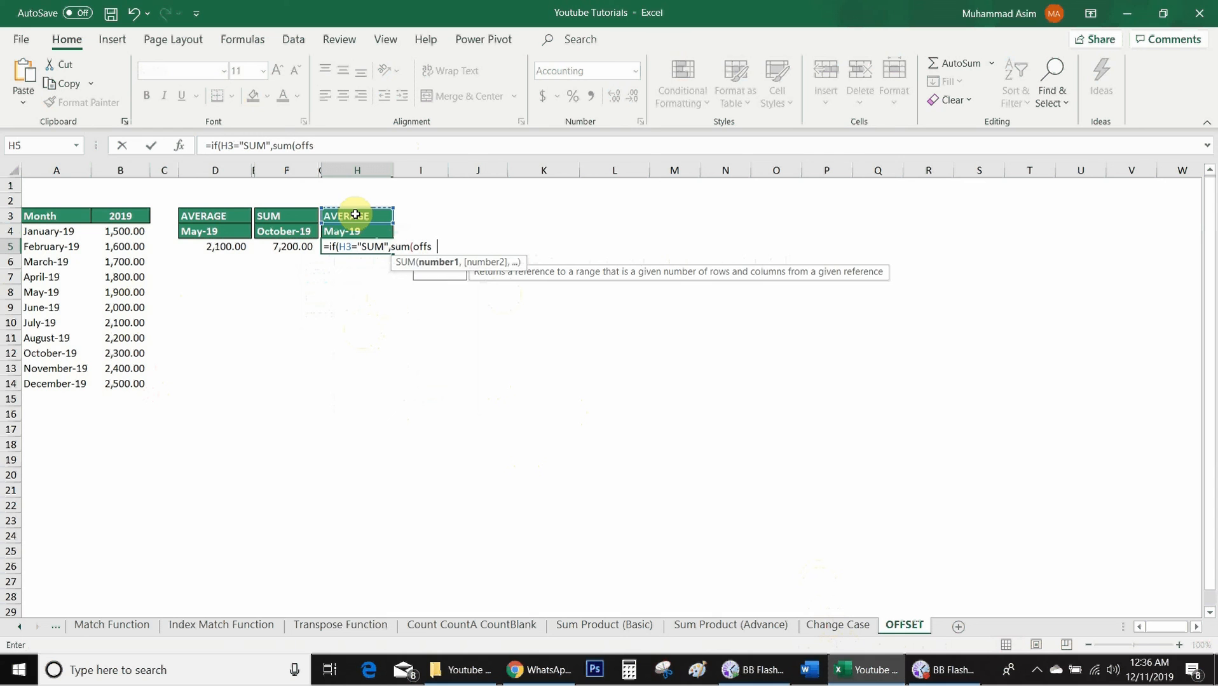
pyautogui.write('et(')
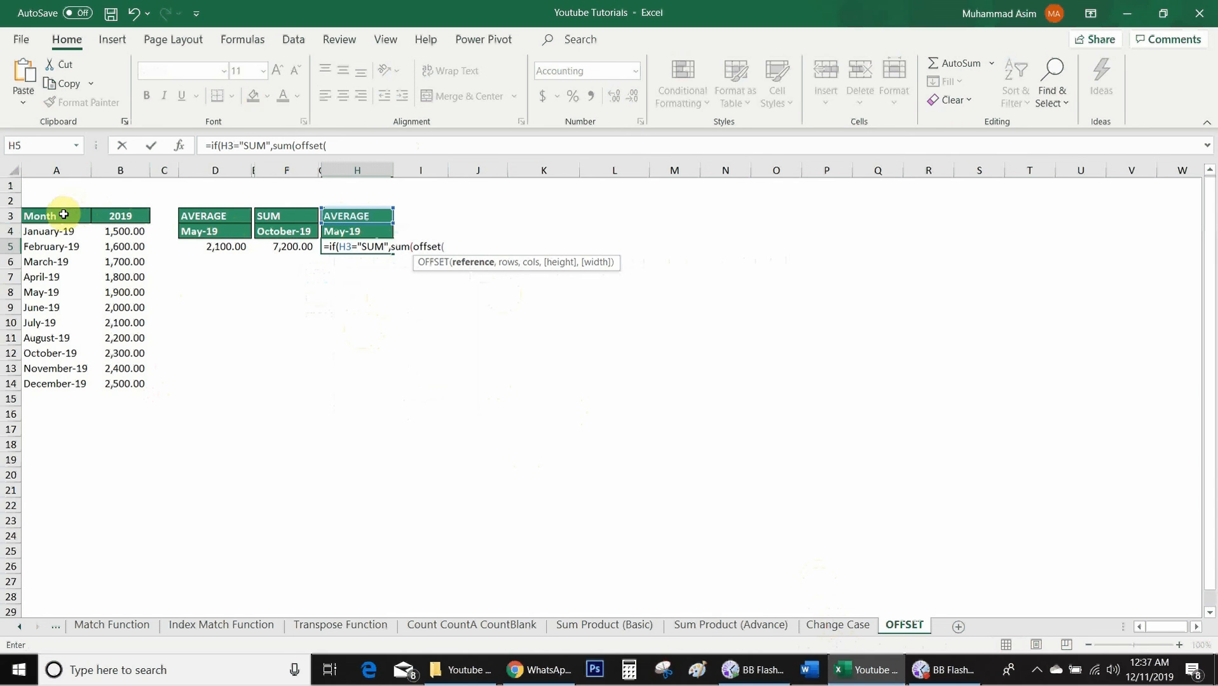
pyautogui.click(116, 216)
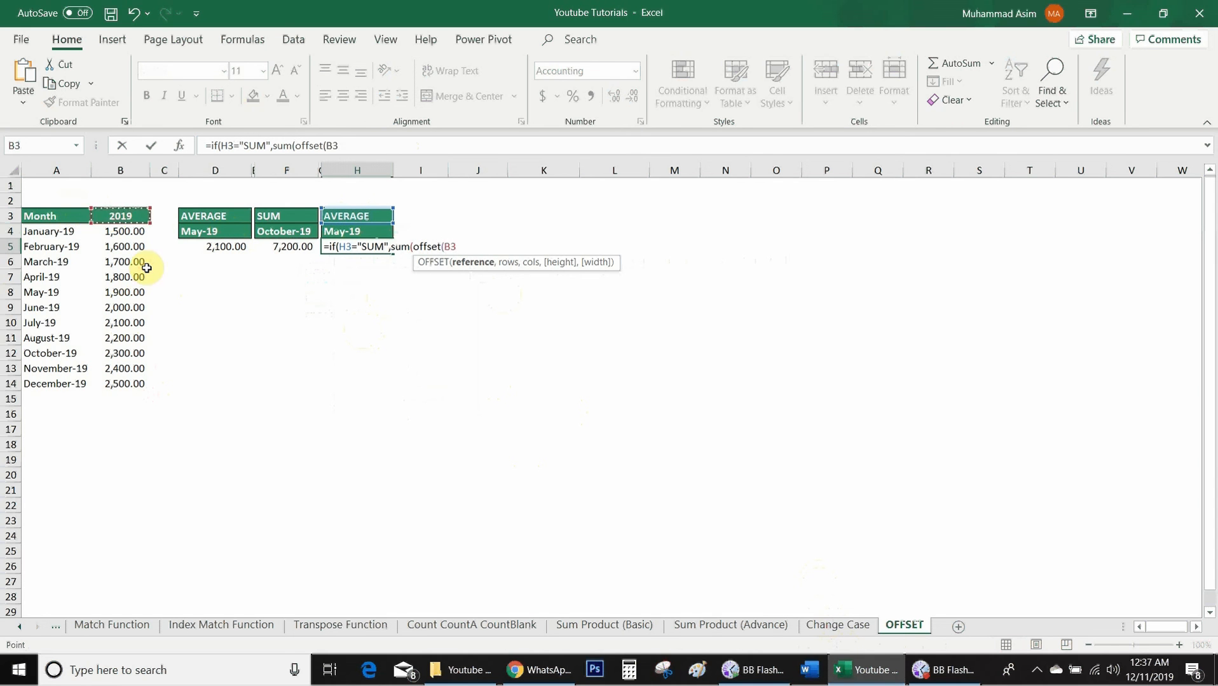
pyautogui.write(',')
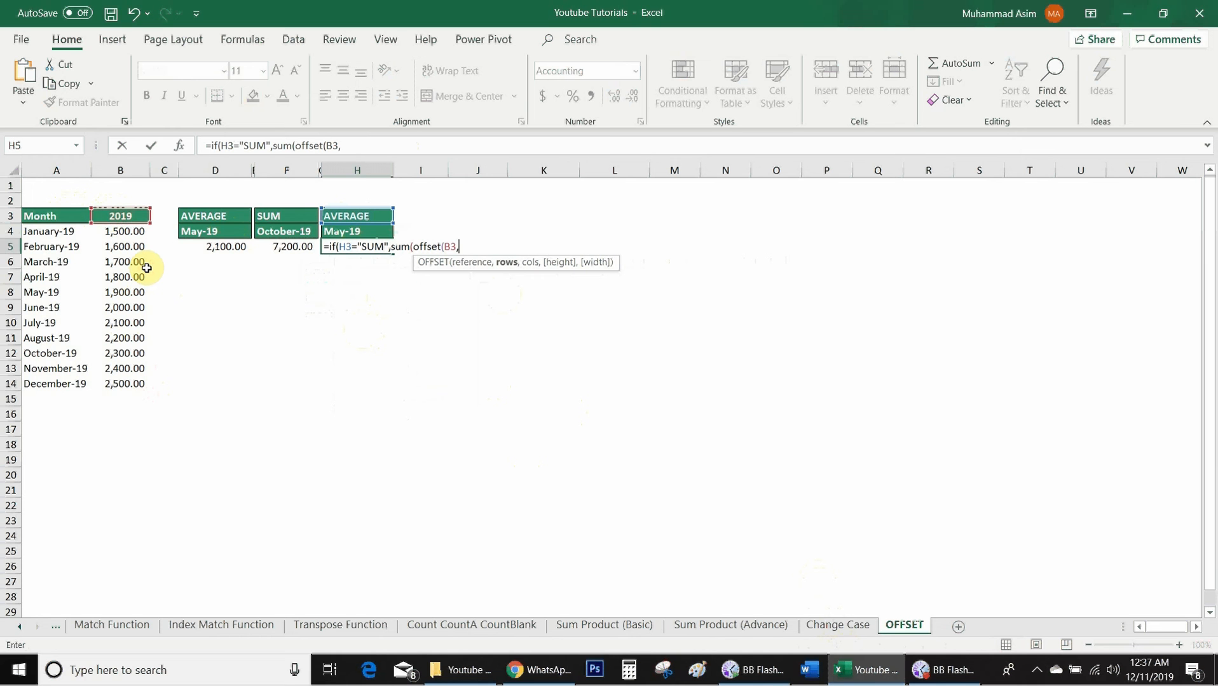
# - Enter MATCH(H4,A4:A14,0) as the rows argument of the OFFSET inside SUM
pyautogui.write('mat')
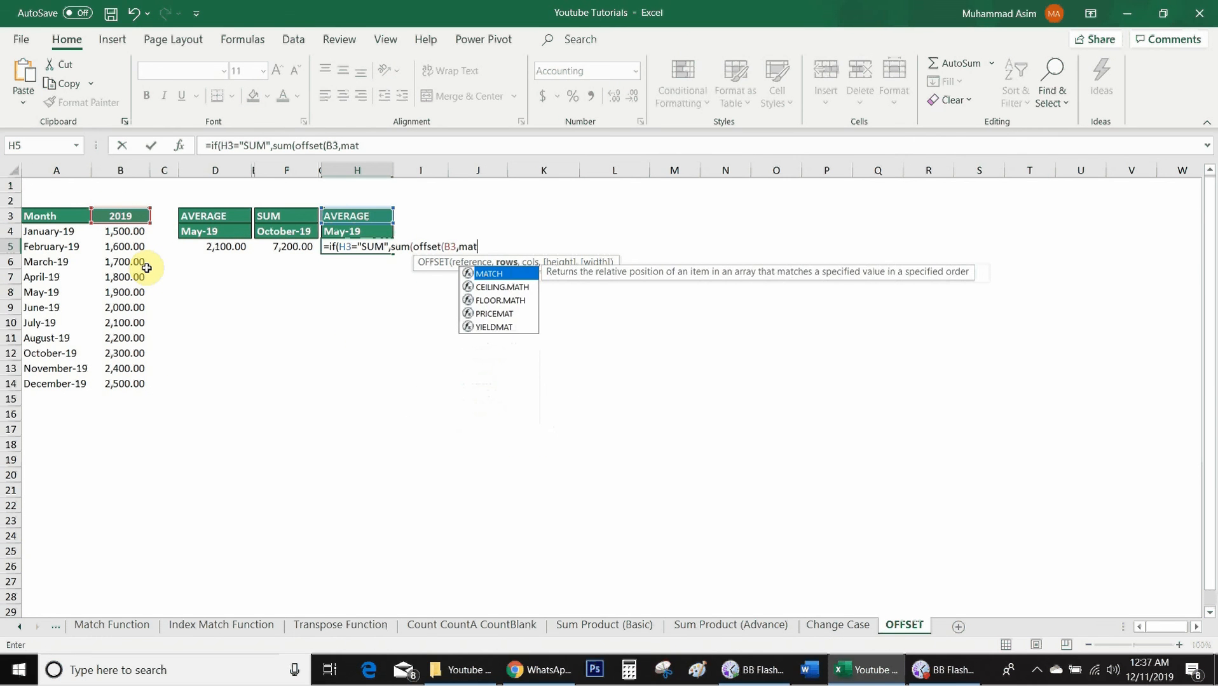
pyautogui.write('ch')
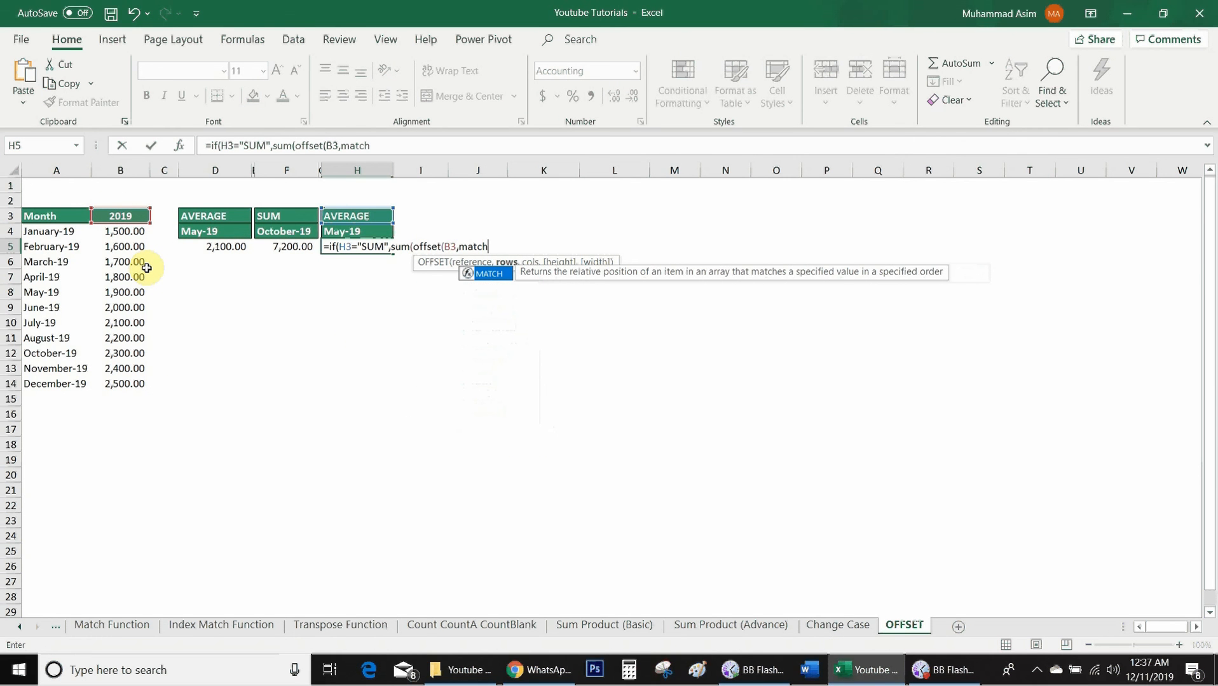
pyautogui.write('(')
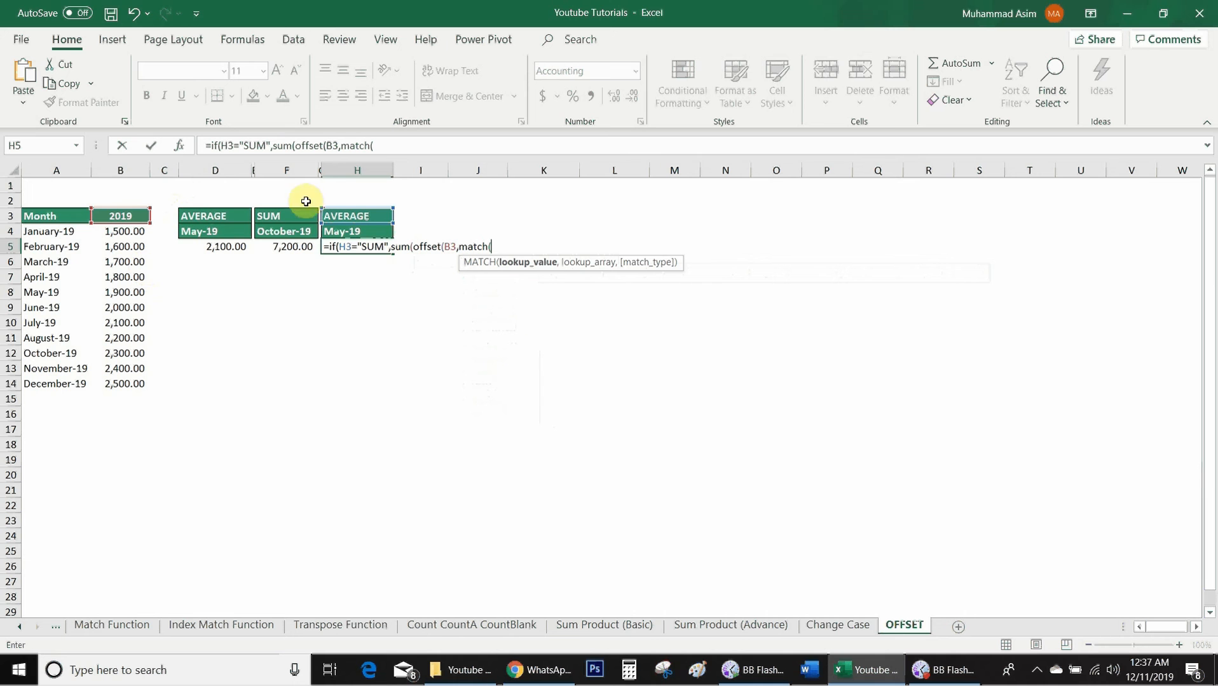
pyautogui.click(339, 230)
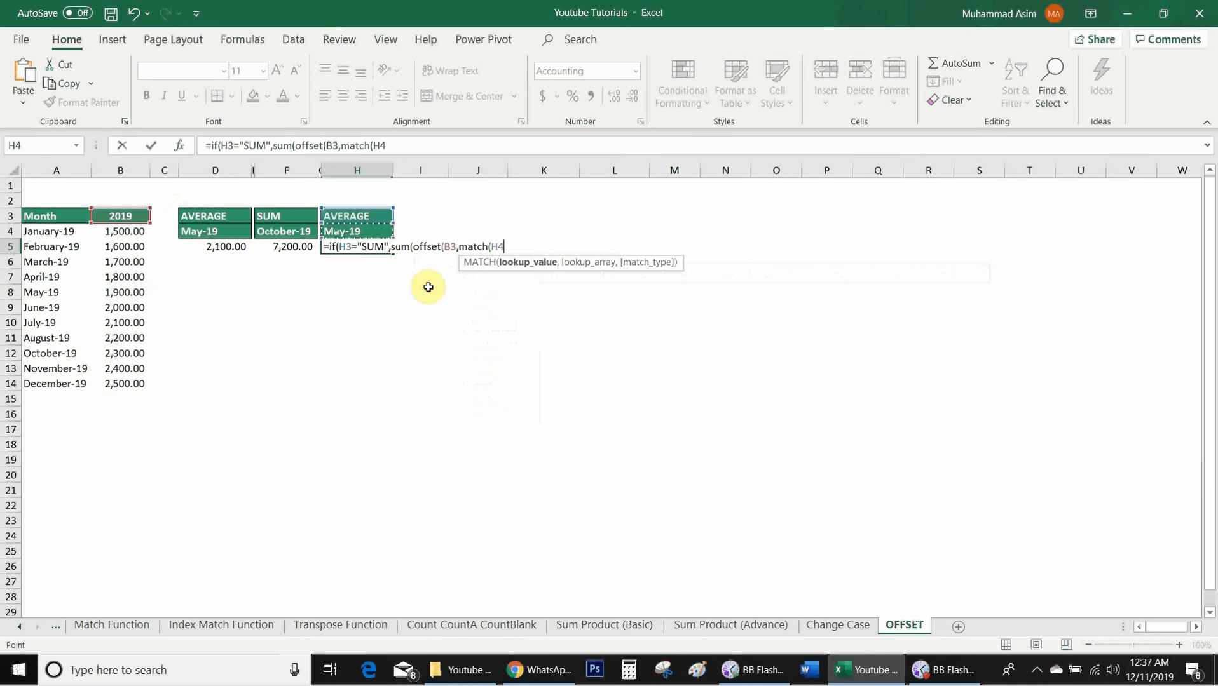
pyautogui.write(',')
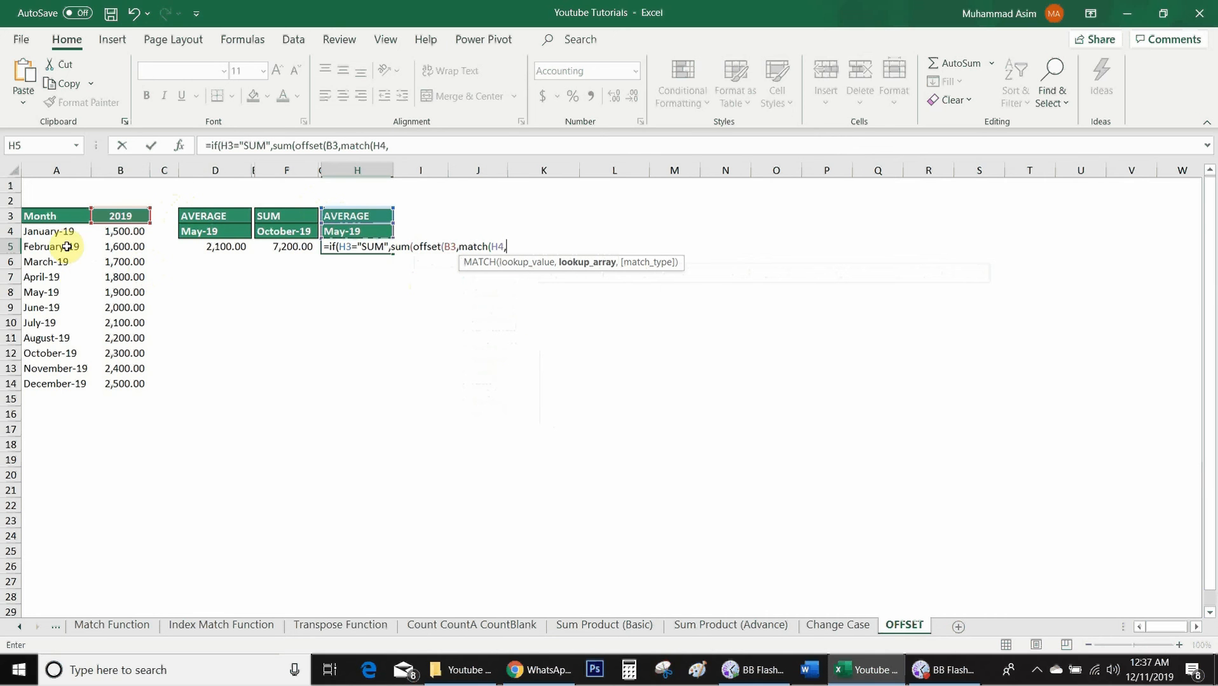
pyautogui.moveTo(61, 232); pyautogui.dragTo(73, 384)
pyautogui.write(',')
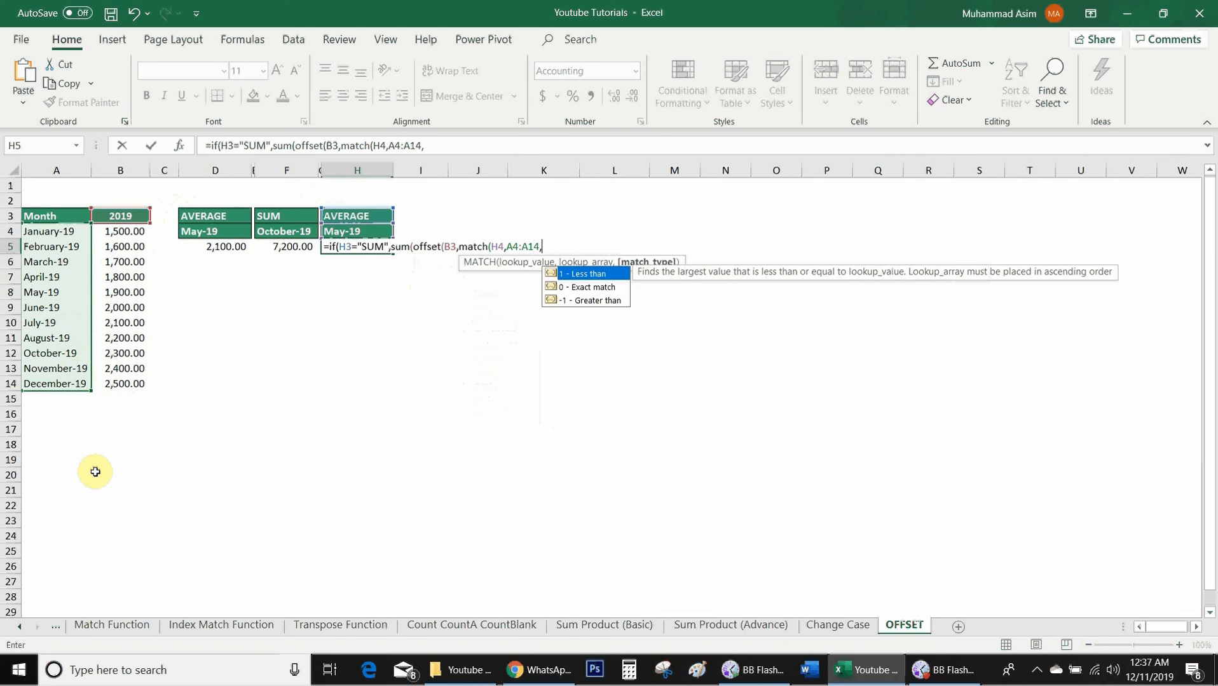
pyautogui.write('0)')
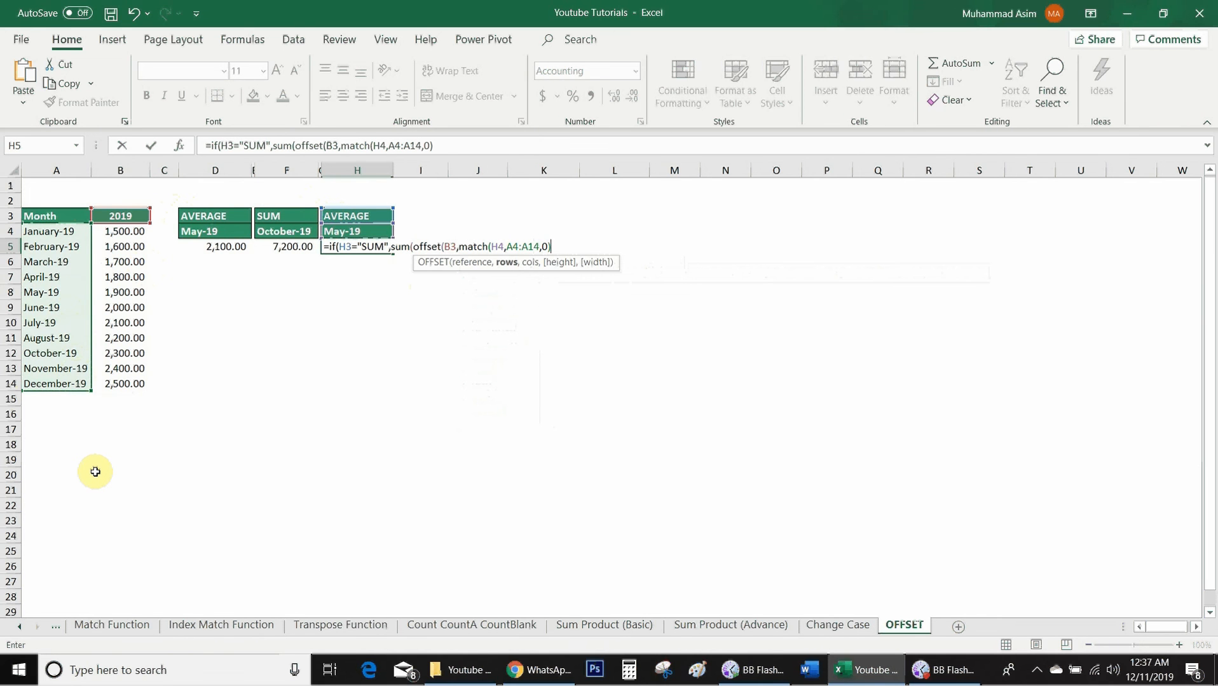
# - Complete the SUM part's OFFSET with 0 columns, a height of 3 and a width of 1, closing both functions
pyautogui.write(',')
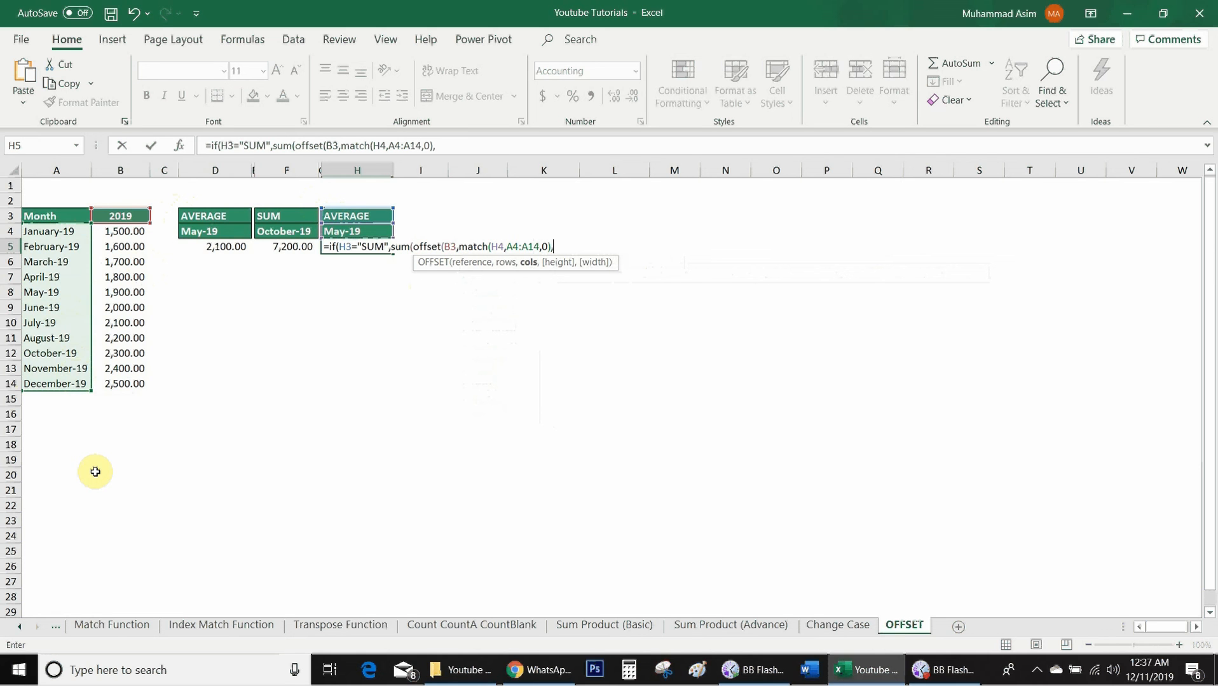
pyautogui.write('0,')
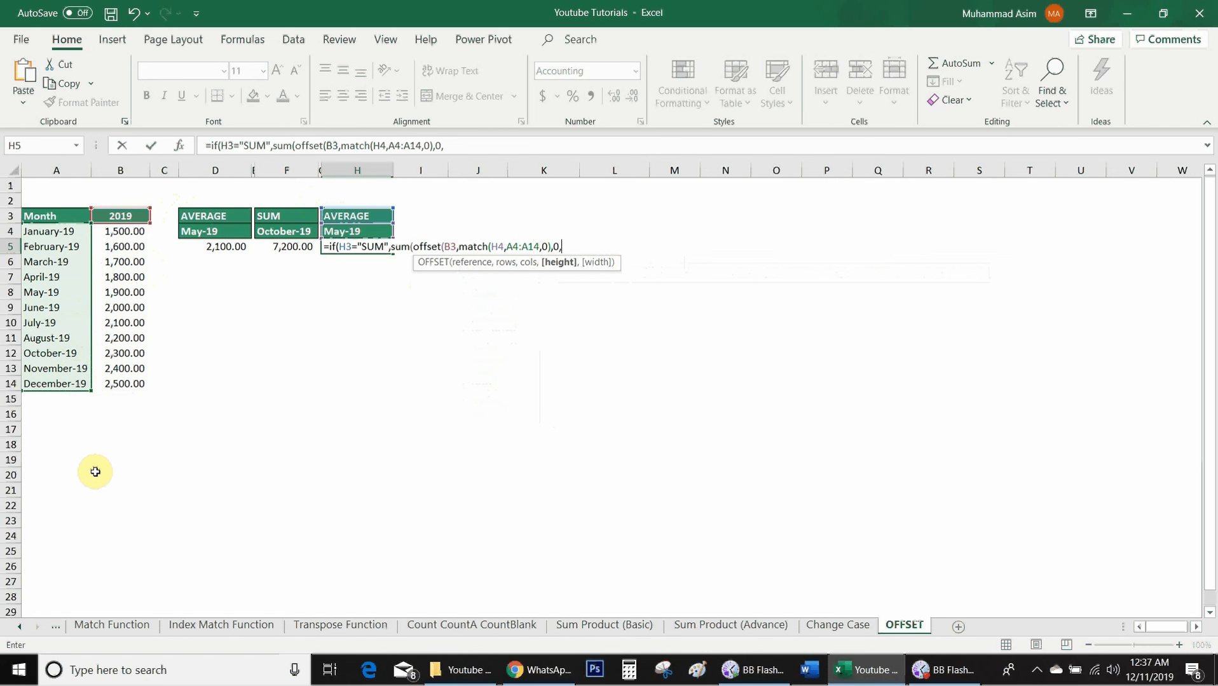
pyautogui.write('3,1)')
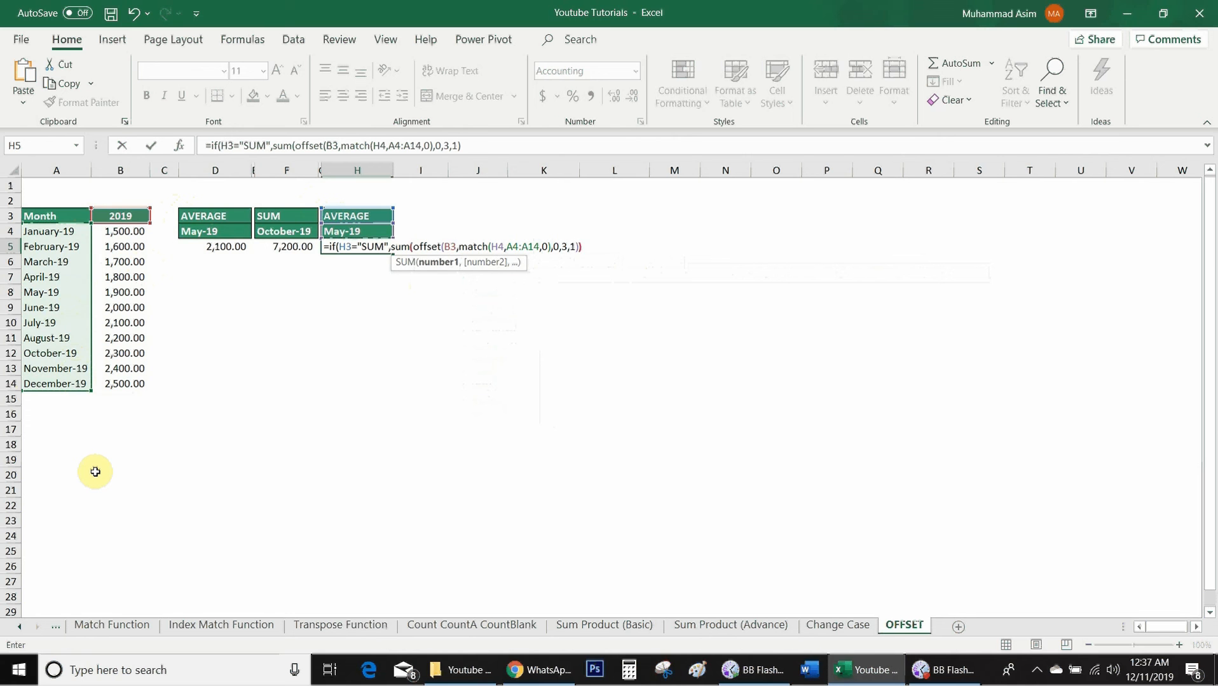
pyautogui.write(')')
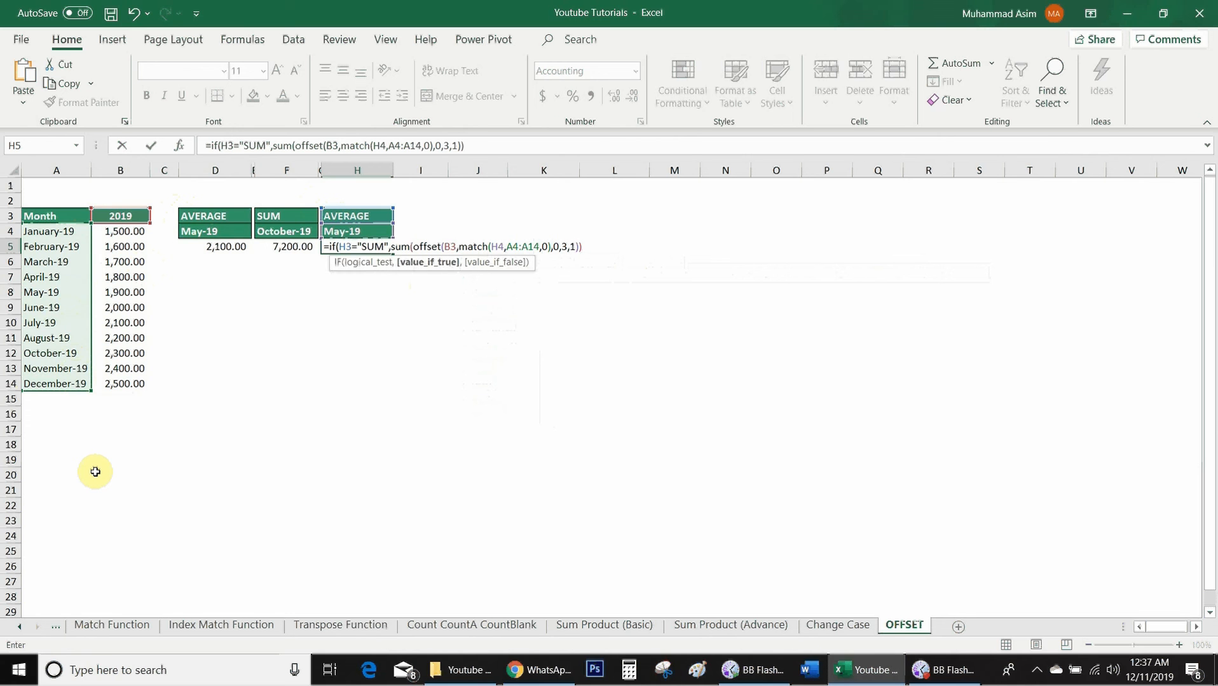
# - Begin the IF's value-if-false argument as AVERAGE of an OFFSET that uses B3 as its reference
pyautogui.write(',')
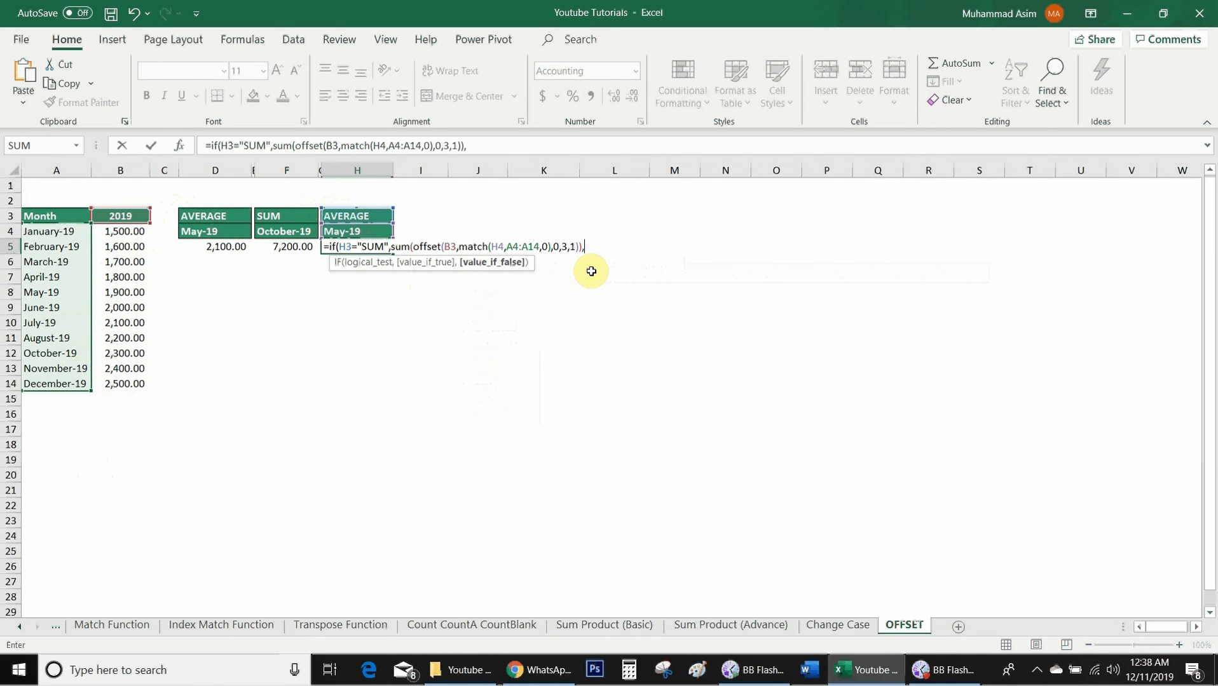
pyautogui.write('average')
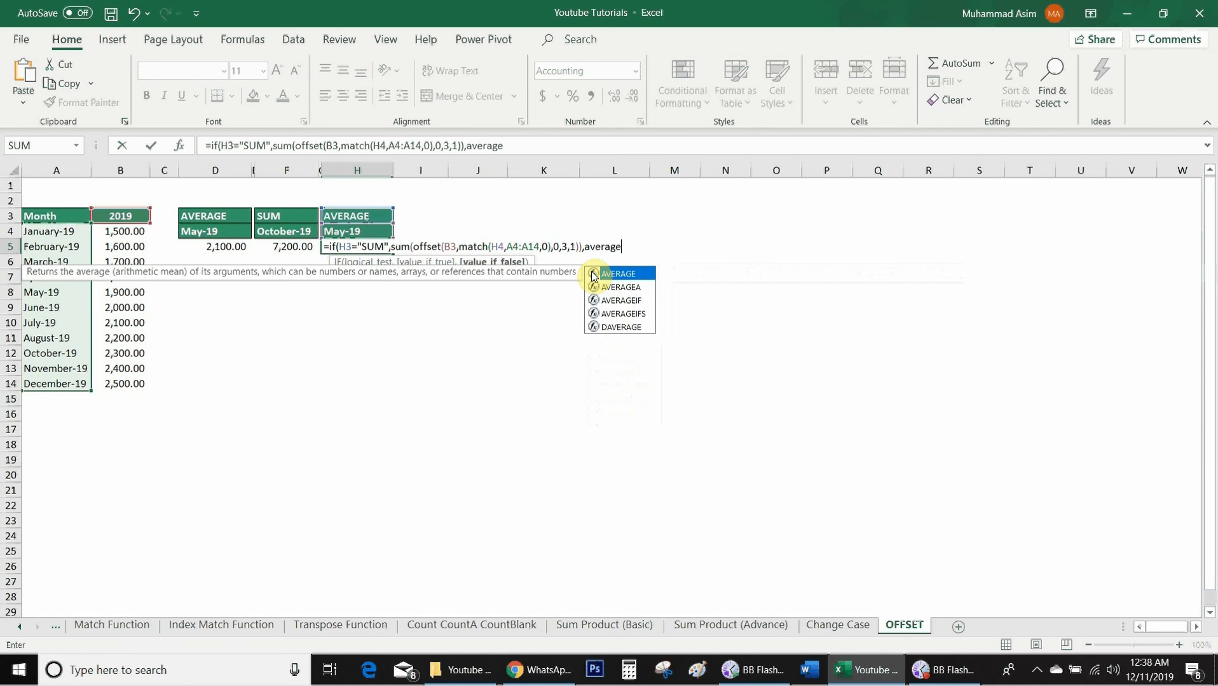
pyautogui.write('(')
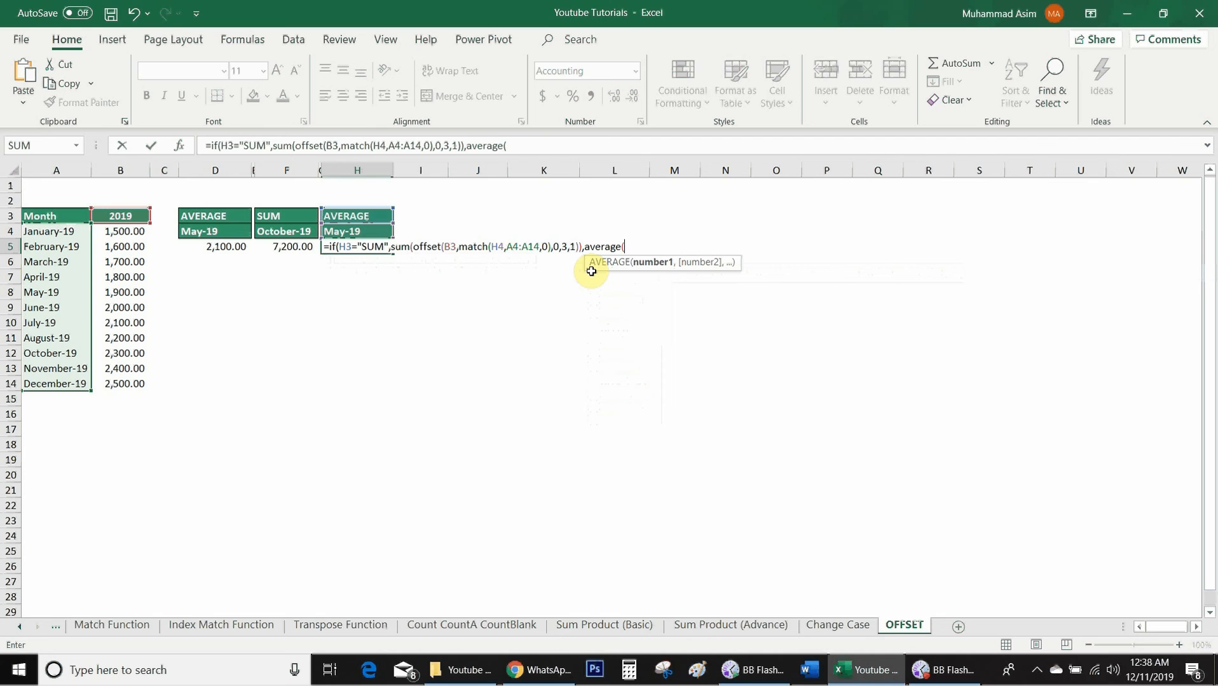
pyautogui.write('offset(')
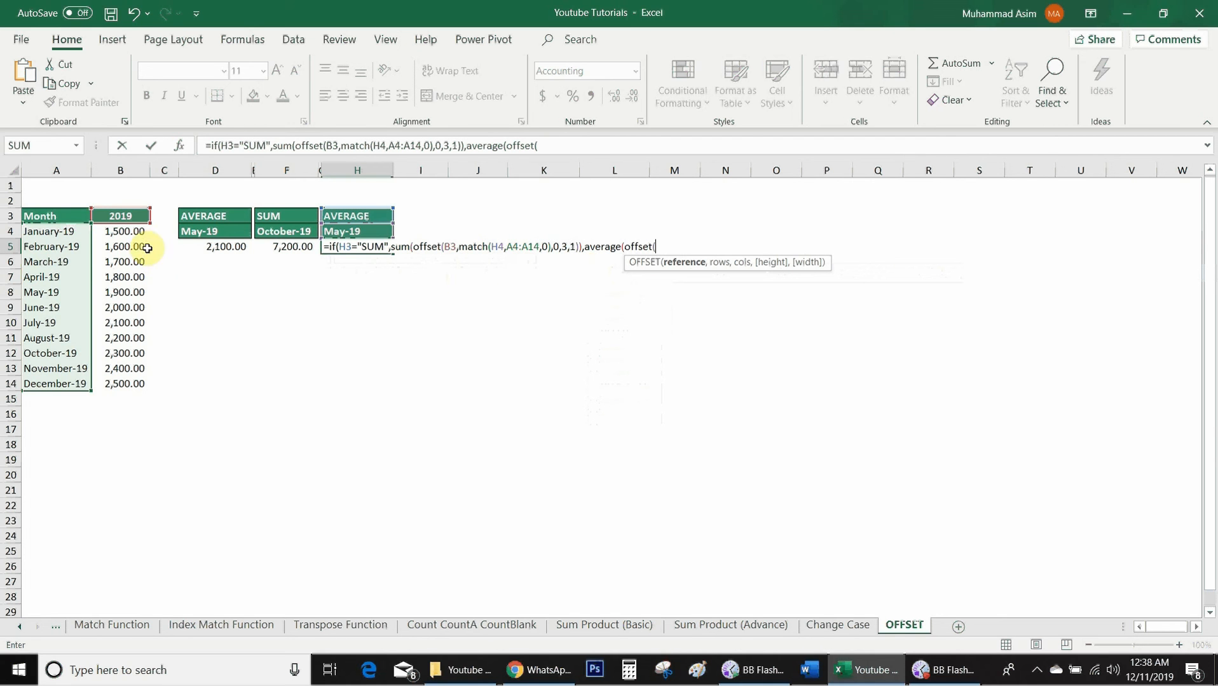
pyautogui.click(122, 217)
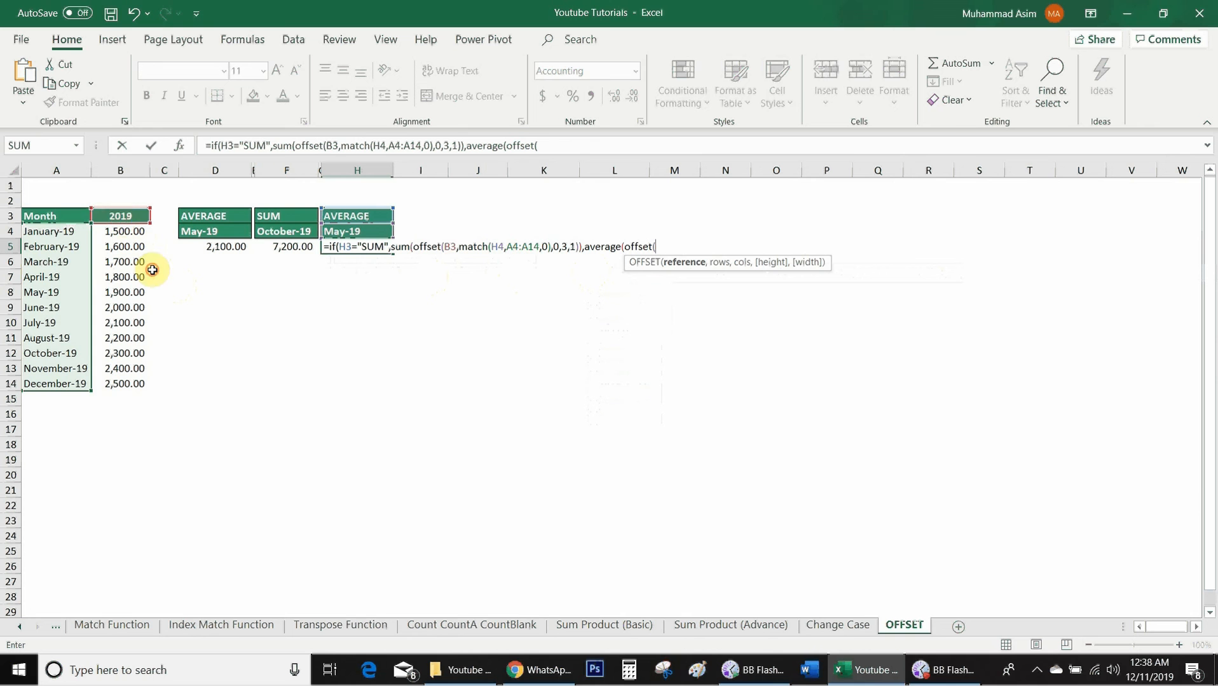
pyautogui.write(',')
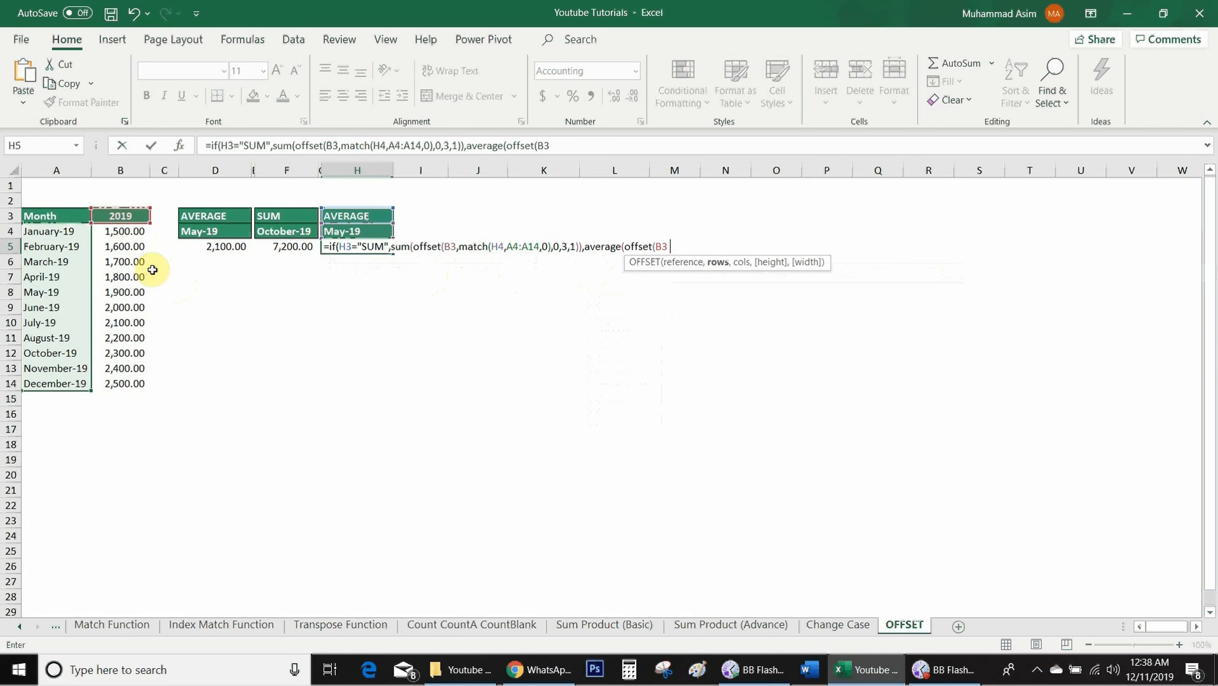
# - Enter MATCH(H4,A4:A14,0) as the rows argument of the OFFSET inside AVERAGE
pyautogui.write('match')
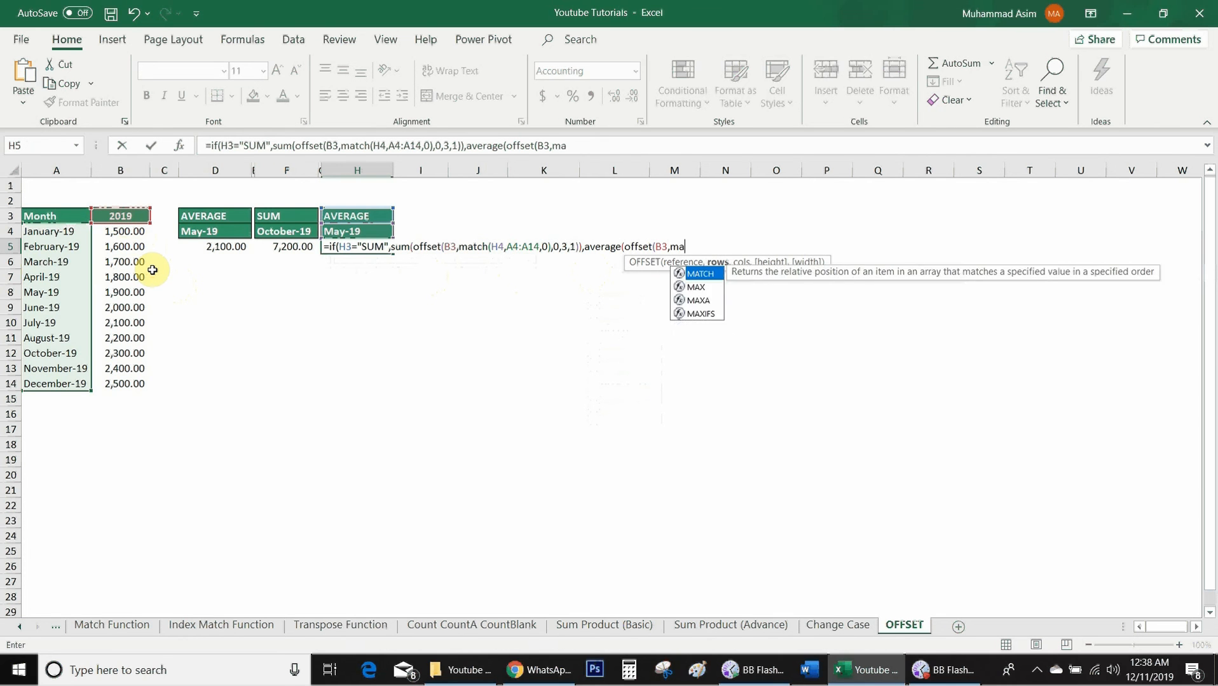
pyautogui.write('(')
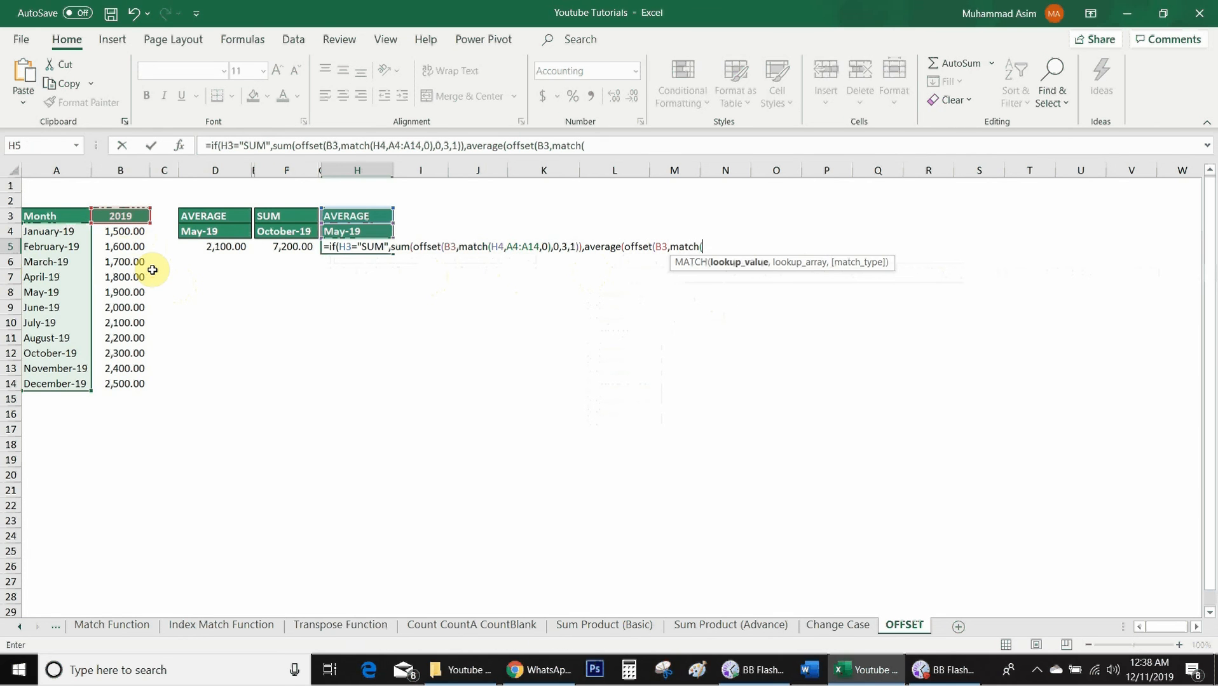
pyautogui.click(333, 230)
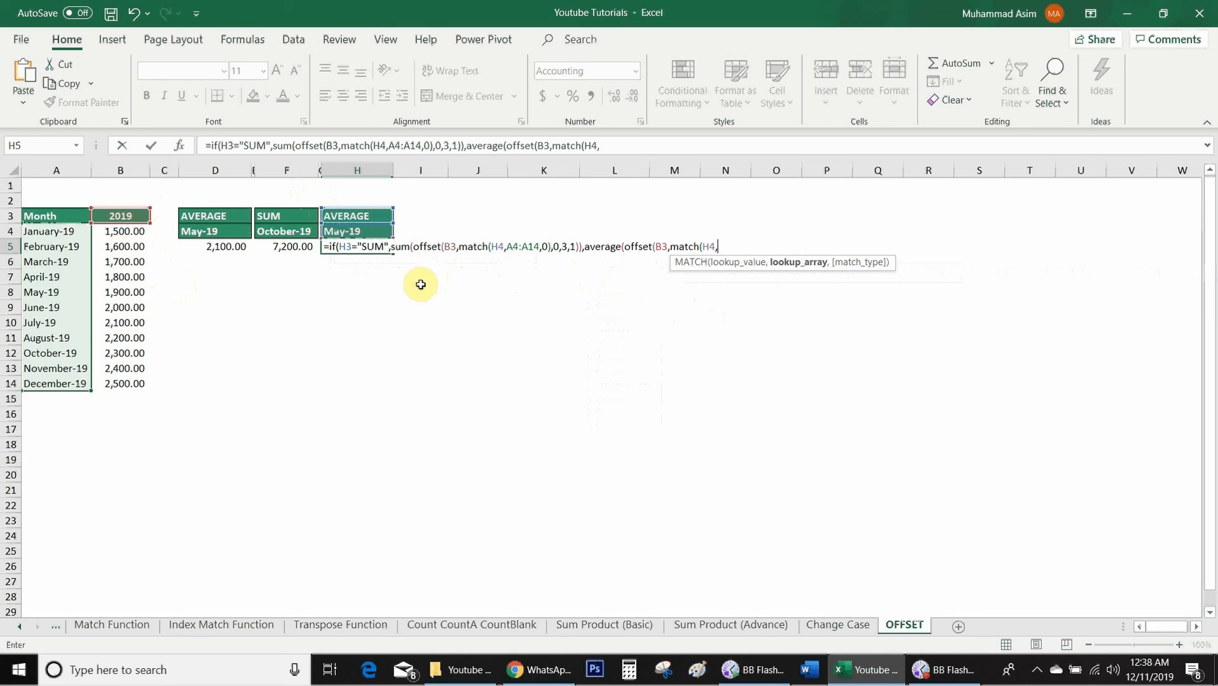
pyautogui.write(',')
pyautogui.moveTo(42, 230); pyautogui.dragTo(54, 383)
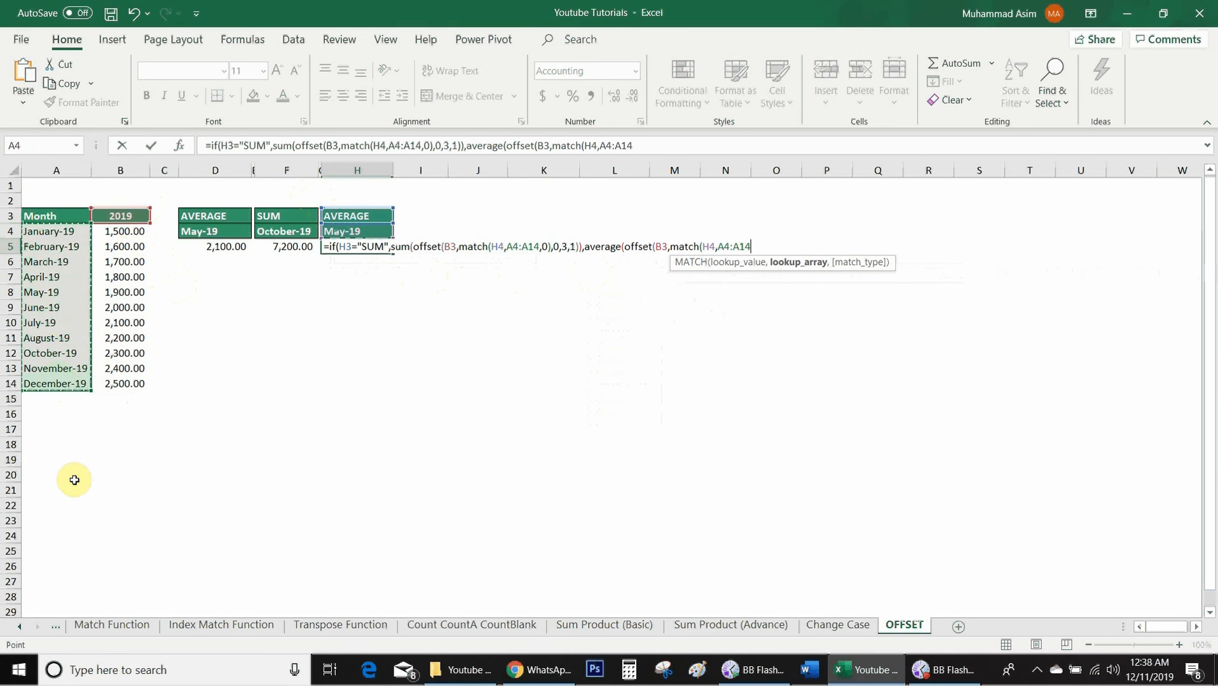
pyautogui.write(',')
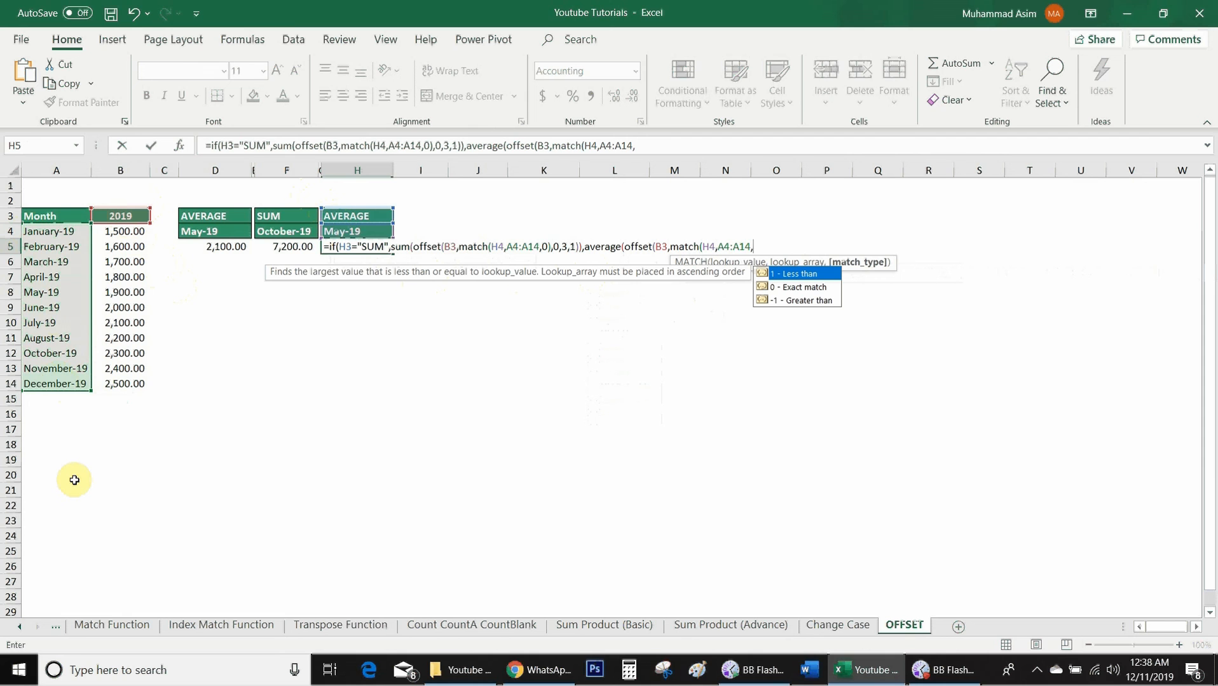
pyautogui.write('0)')
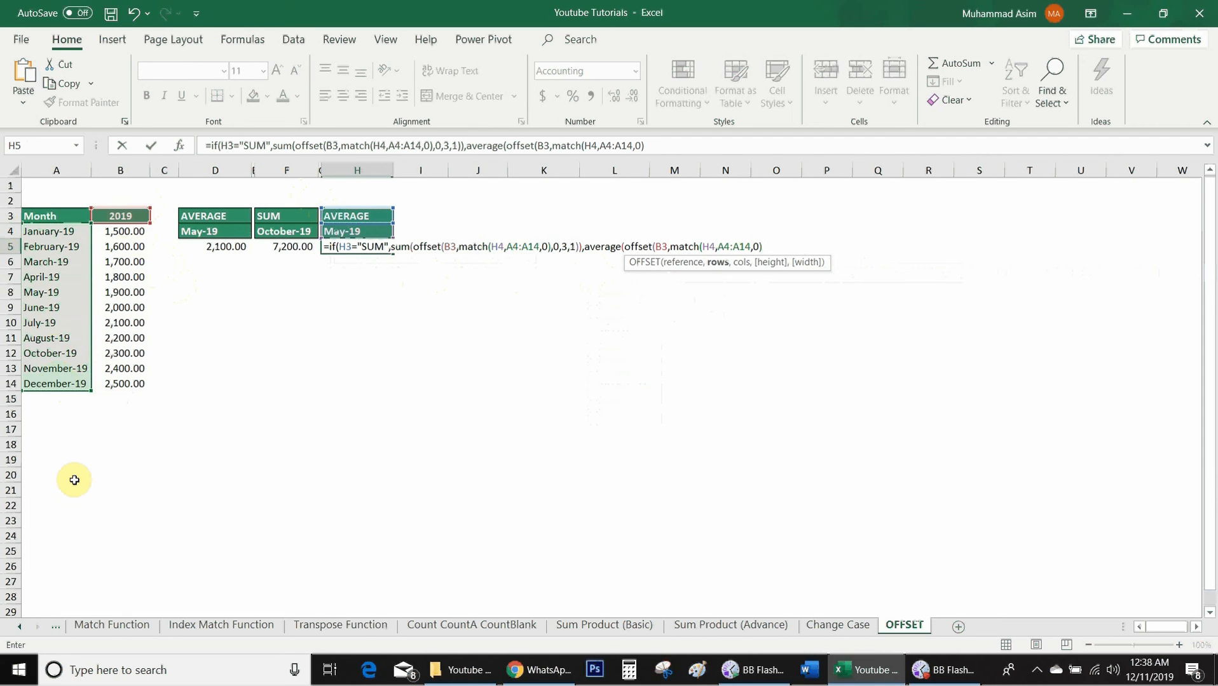
# - Complete the AVERAGE part's OFFSET with 0 columns, a height of 3 and a width of 1, close all functions and enter the H5 formula
pyautogui.write(',')
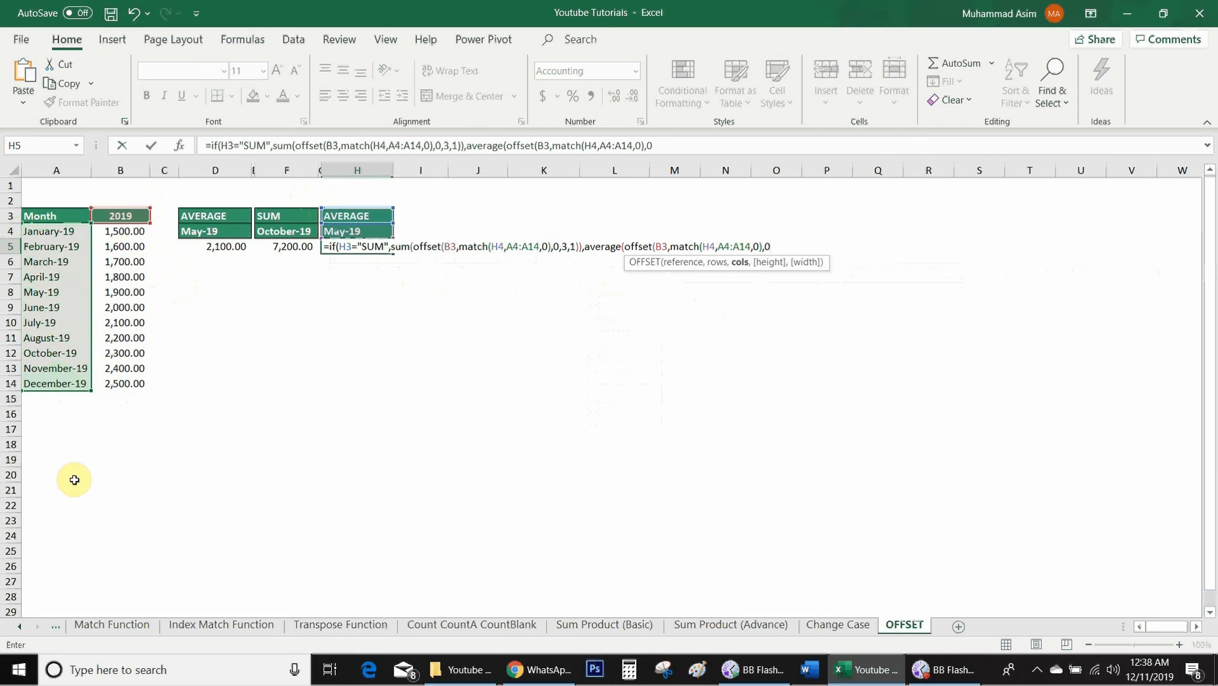
pyautogui.write('0,3')
pyautogui.write(',3,1)')
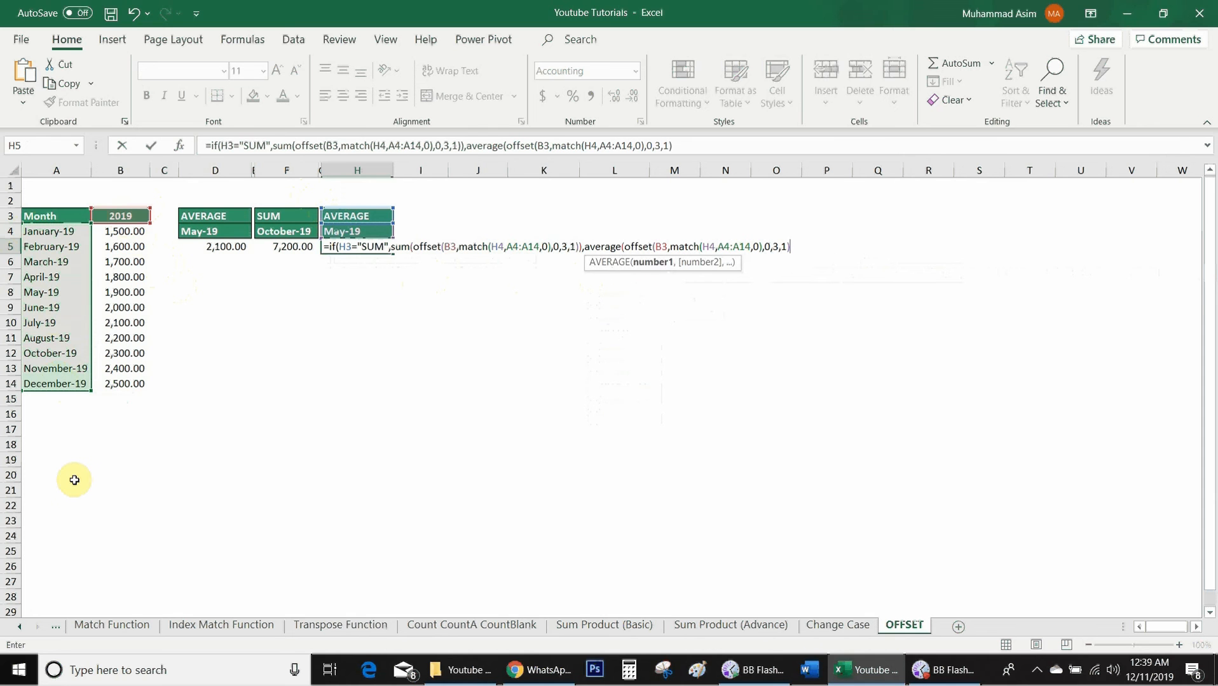
pyautogui.write(')')
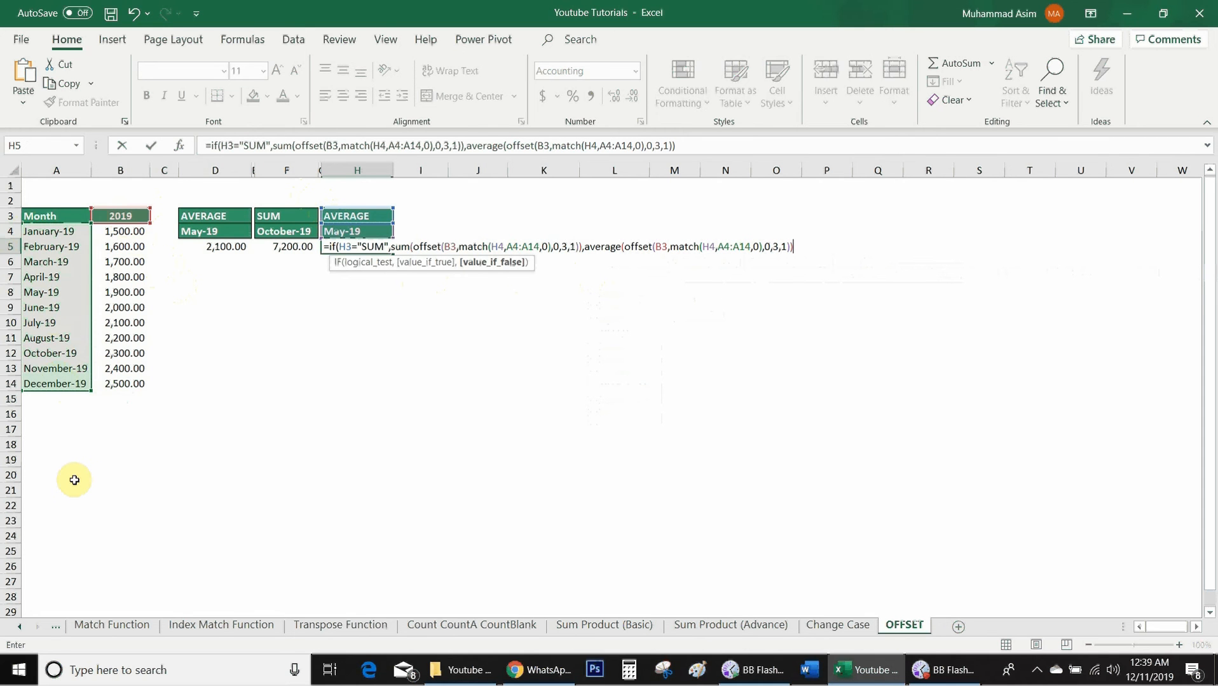
pyautogui.write(')')
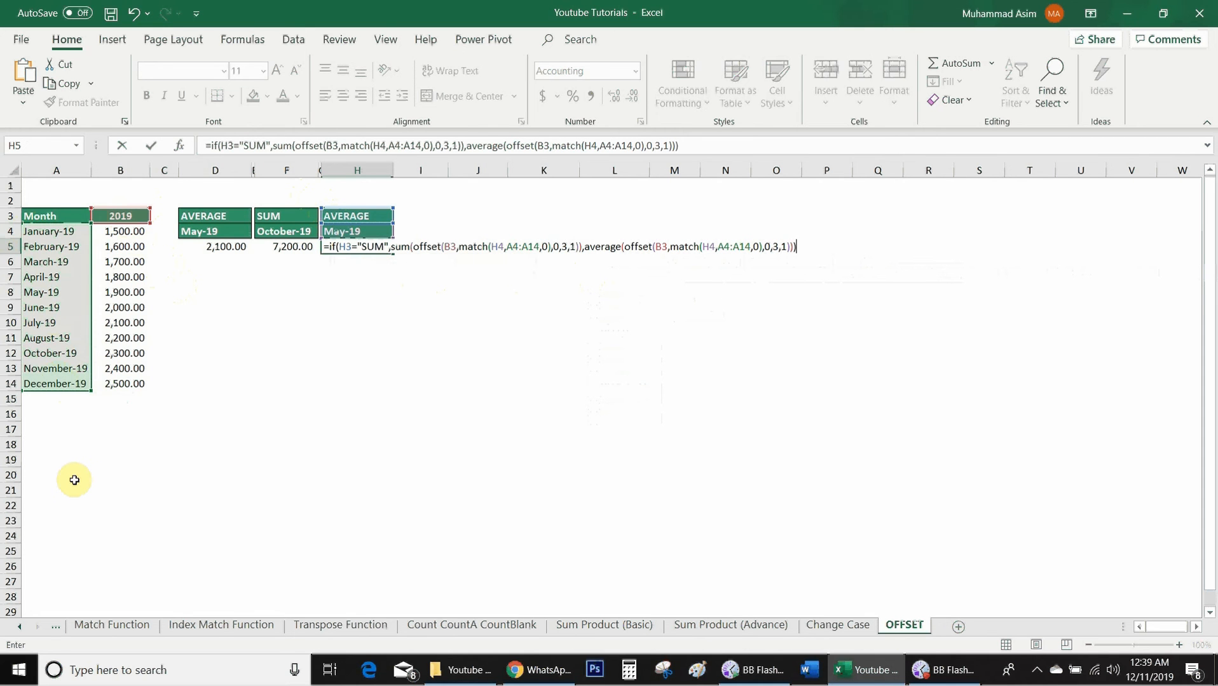
pyautogui.press('Return')
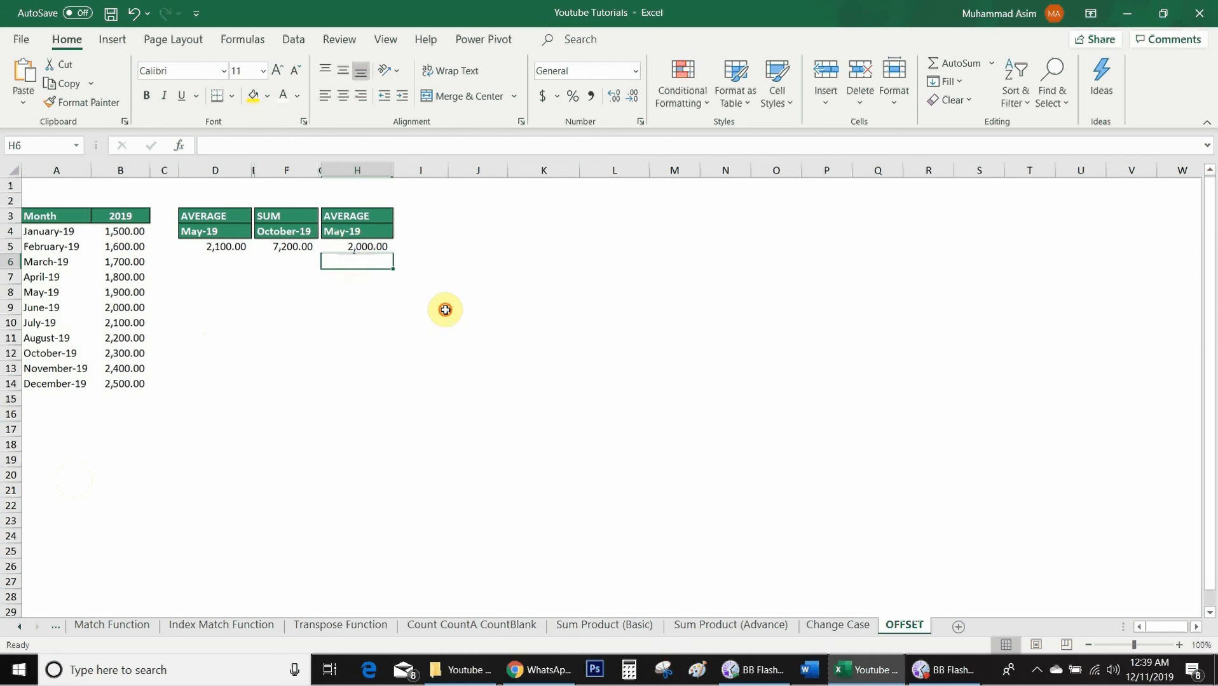
# - Compare the H5 result for the month in H4 with the average of the May to July values in B8:B10
pyautogui.press('Up')
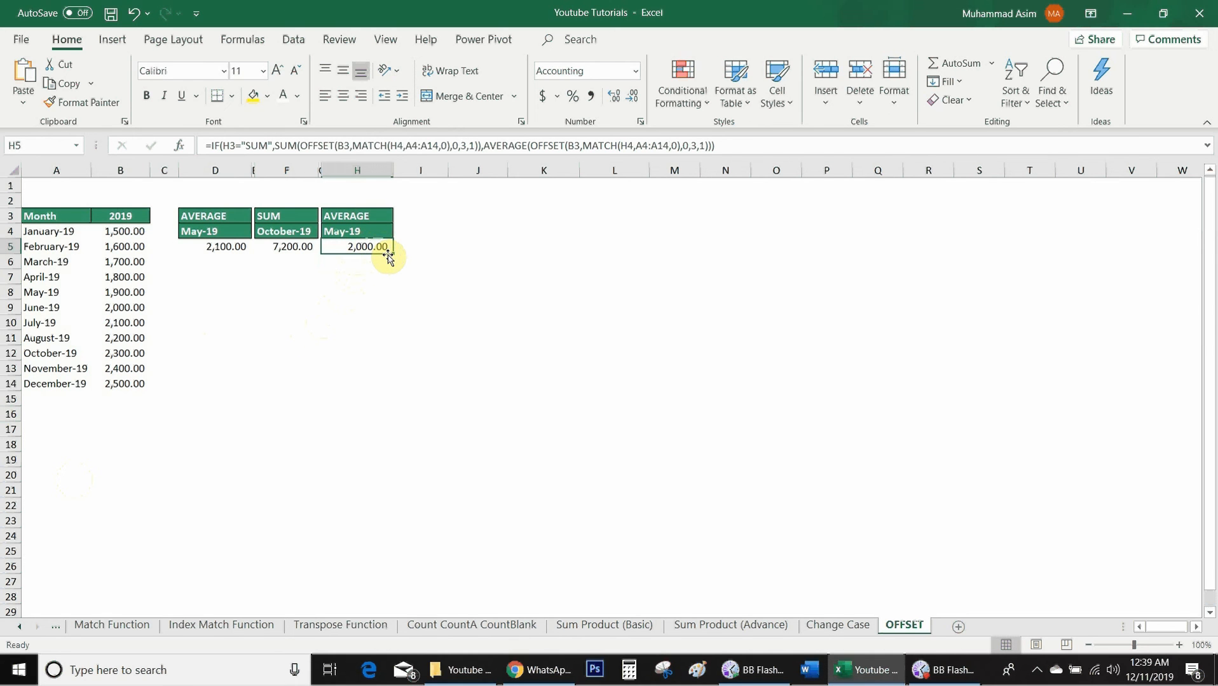
pyautogui.click(351, 230)
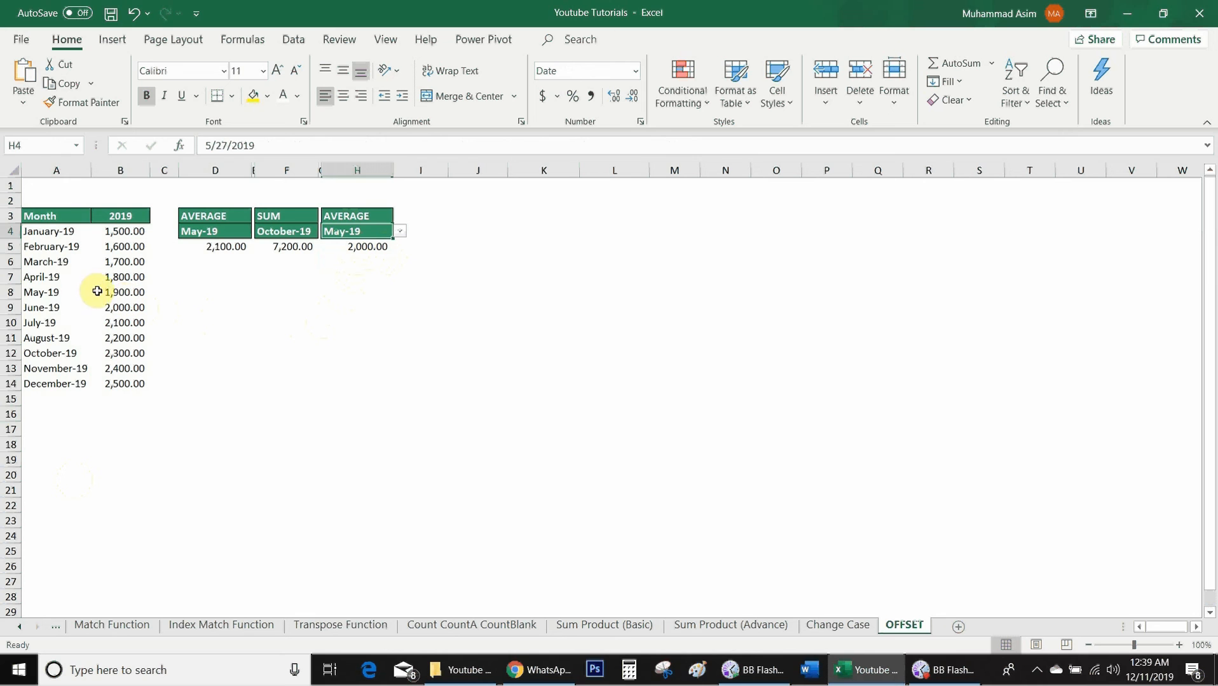
pyautogui.click(121, 291)
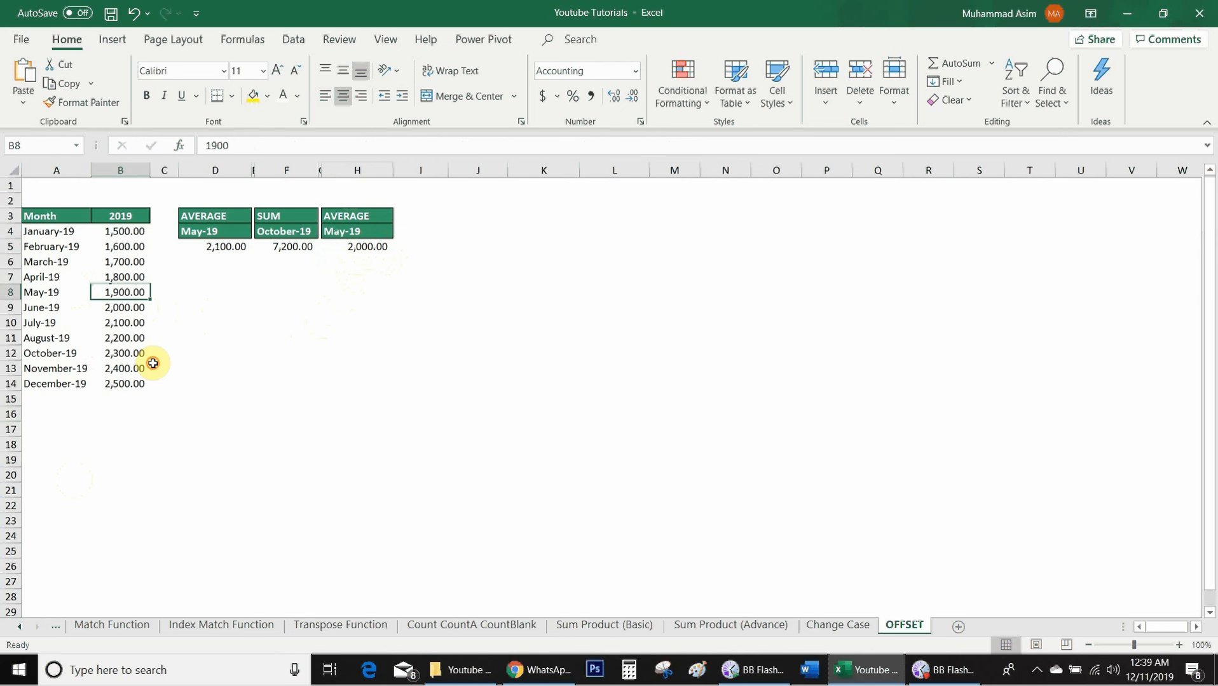
pyautogui.moveTo(120, 292); pyautogui.dragTo(123, 321)
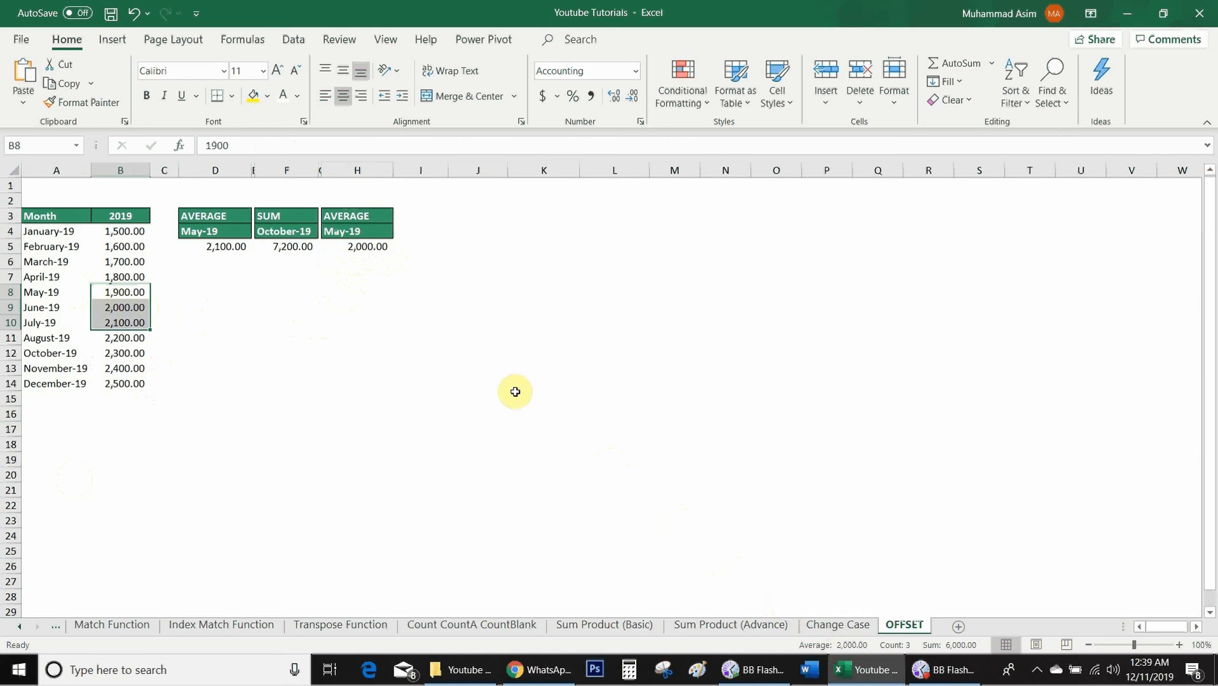
# - Switch the calculation in H3 to SUM and compare H5 with the sum of B8:B10
pyautogui.click(383, 215)
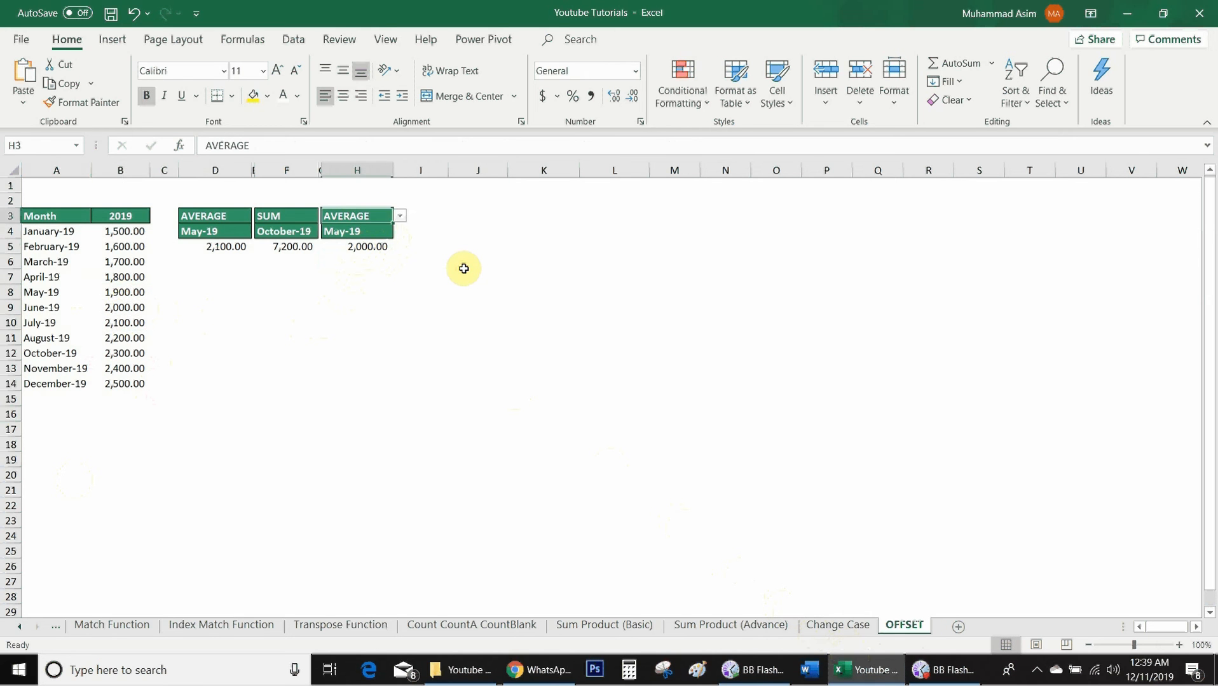
pyautogui.click(400, 217)
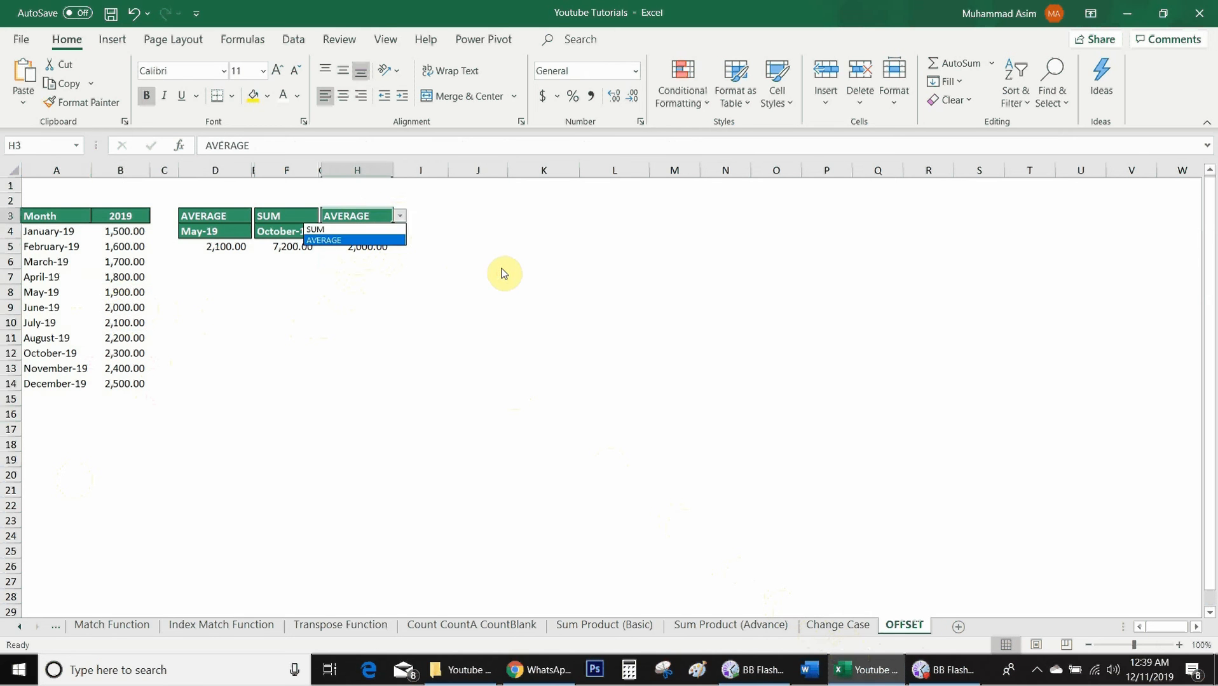
pyautogui.click(382, 230)
pyautogui.click(381, 249)
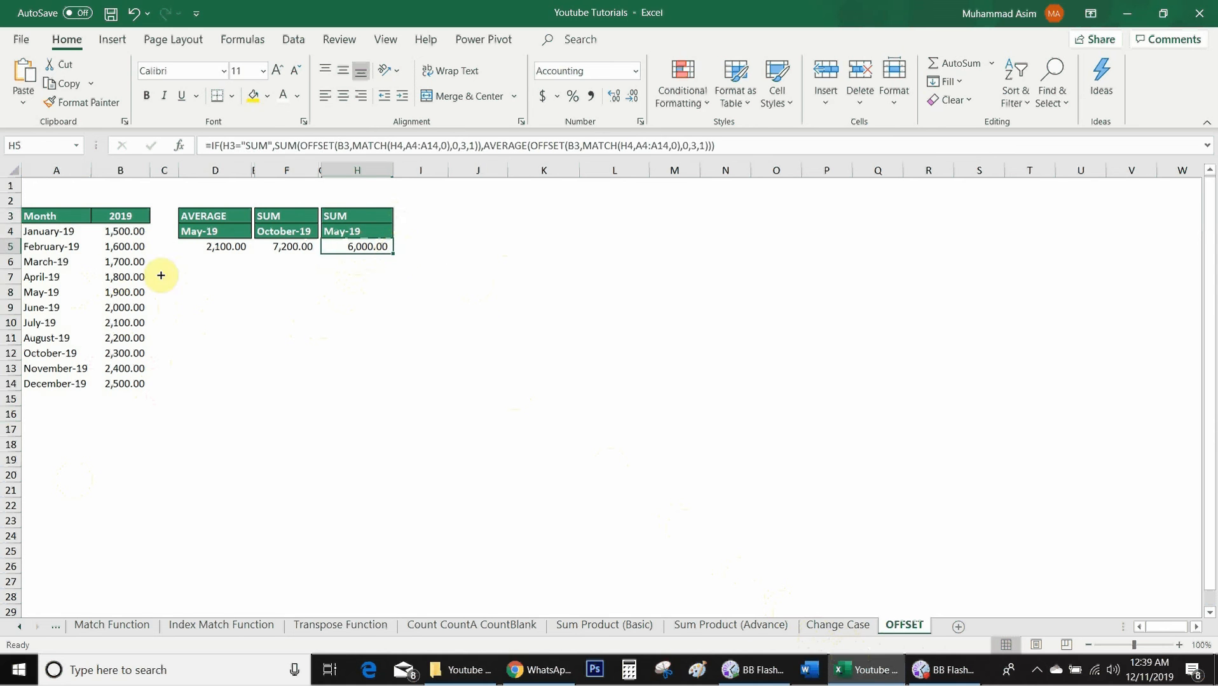
pyautogui.click(120, 295)
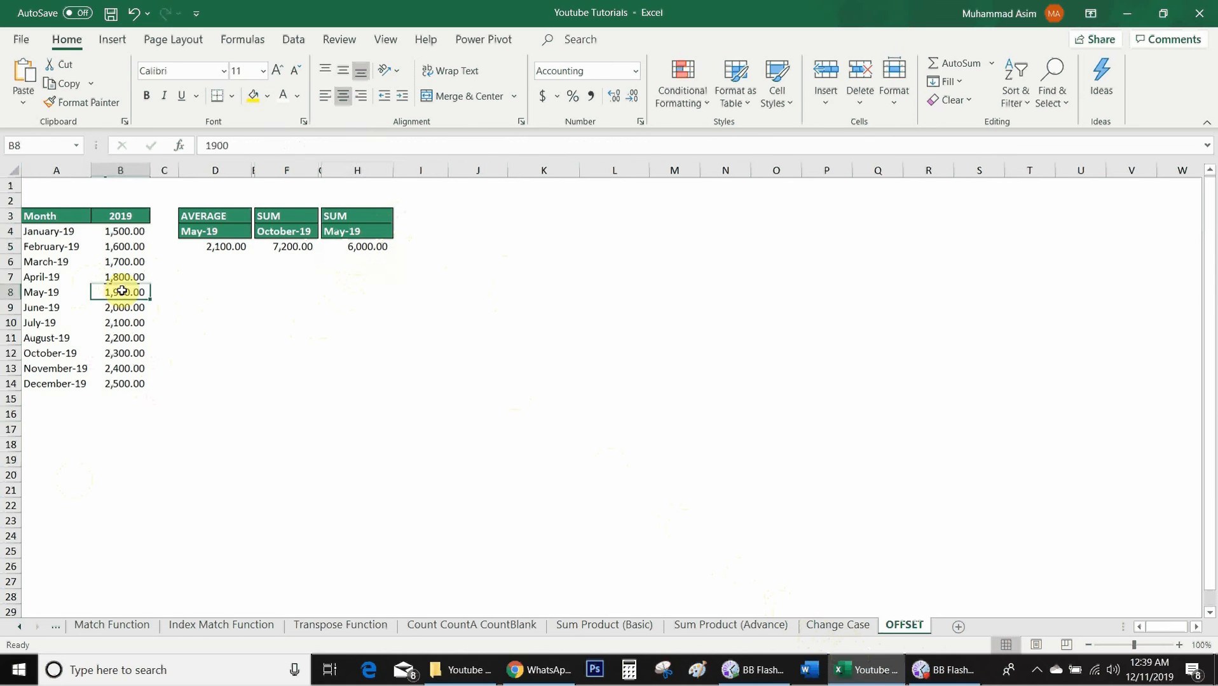
pyautogui.moveTo(121, 293); pyautogui.dragTo(121, 322)
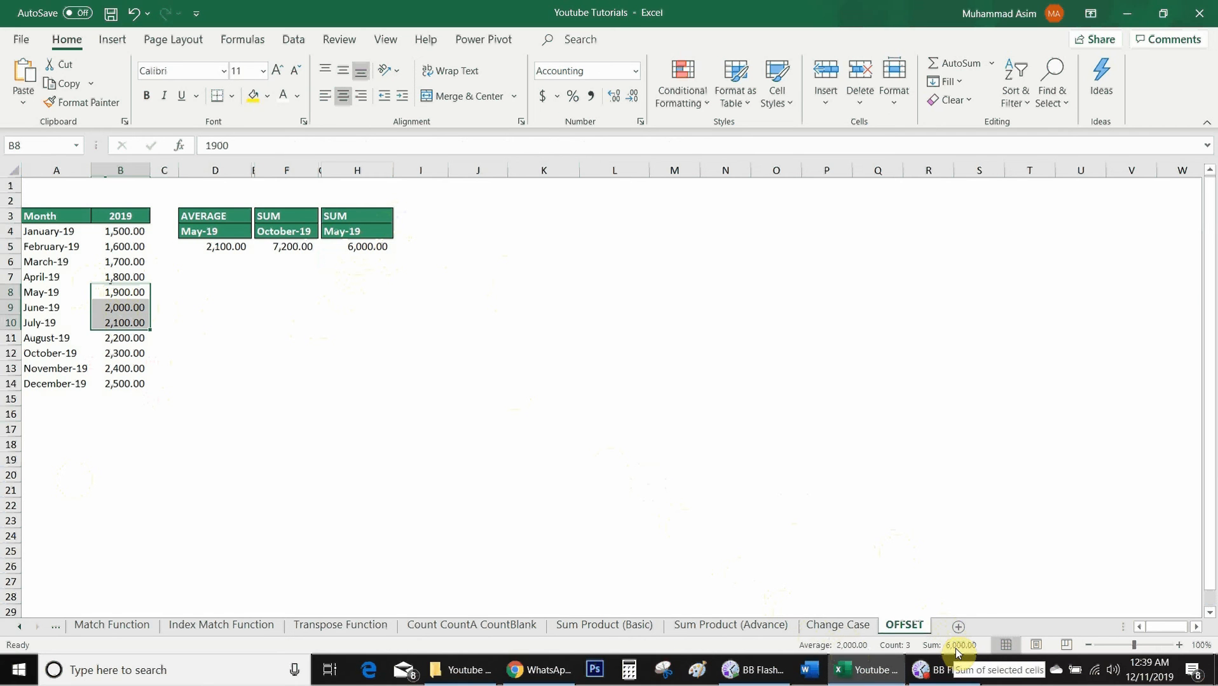
# - Change the month in H4 to July-19 and compare H5 with the sum of B10:B12
pyautogui.click(346, 232)
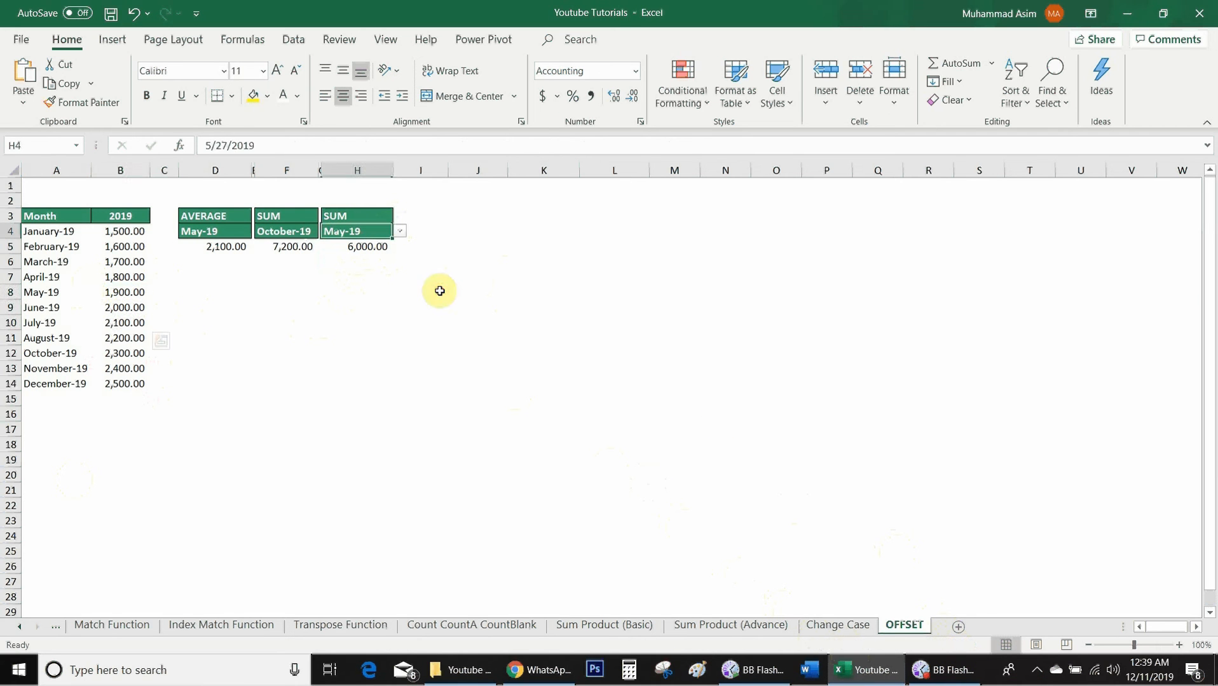
pyautogui.click(400, 231)
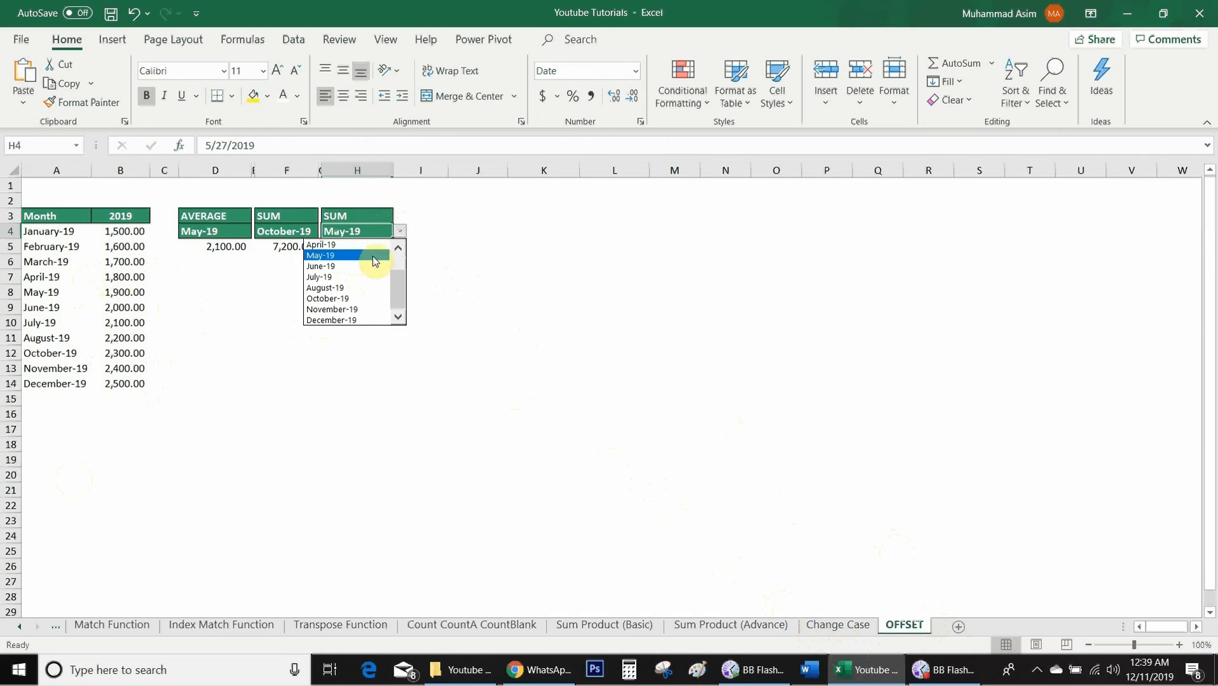
pyautogui.click(363, 277)
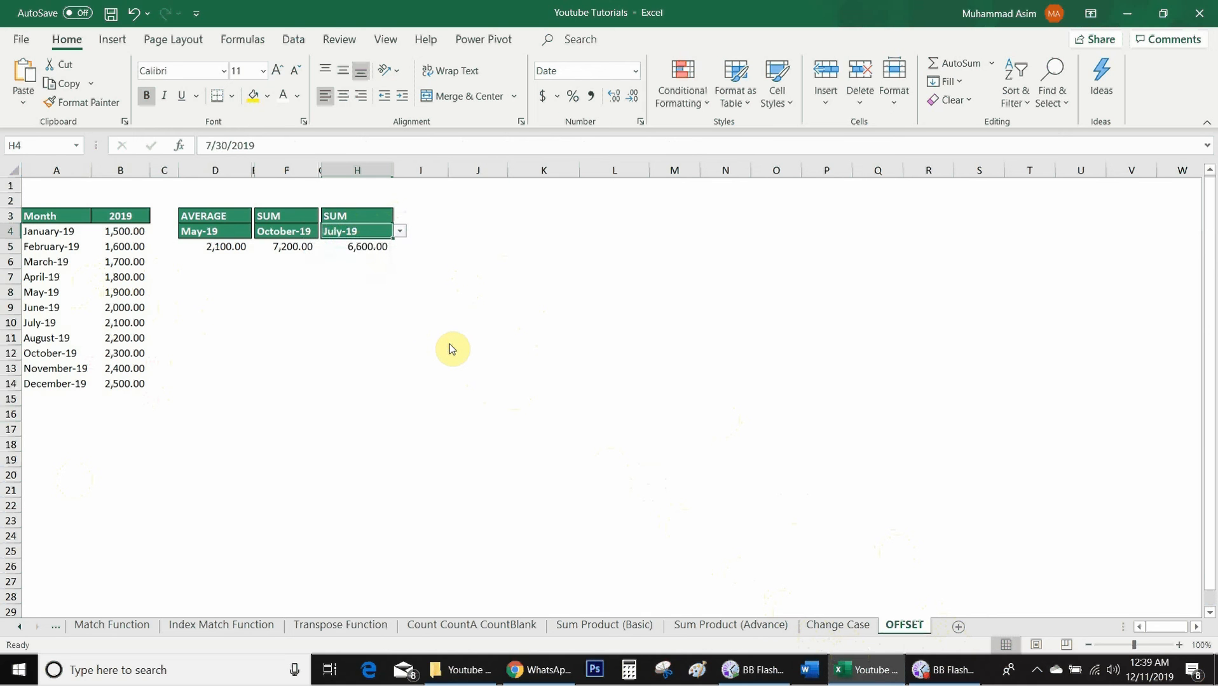
pyautogui.click(357, 248)
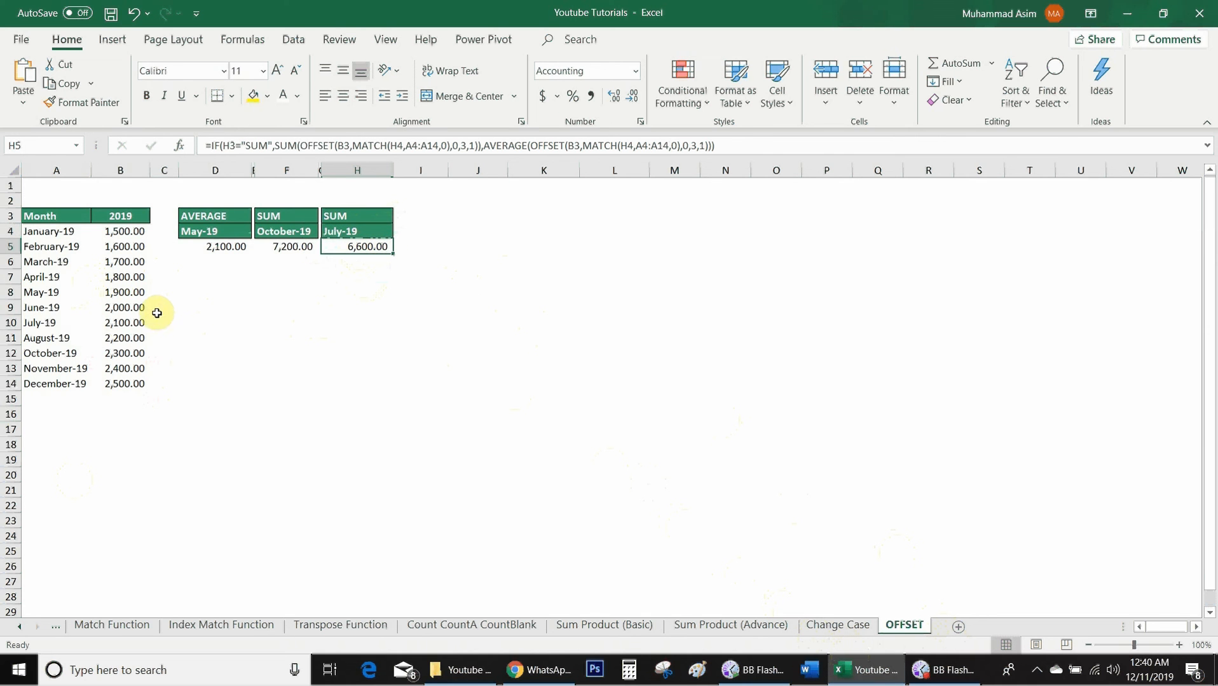
pyautogui.click(127, 321)
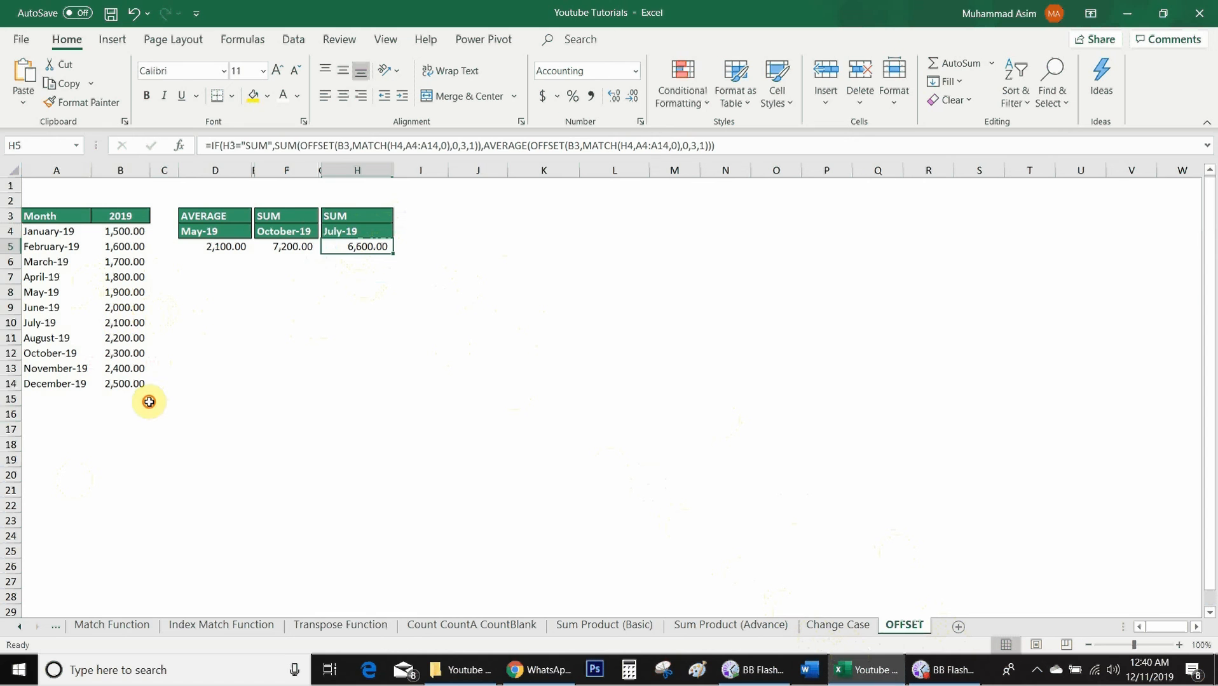
pyautogui.moveTo(124, 322); pyautogui.dragTo(121, 353)
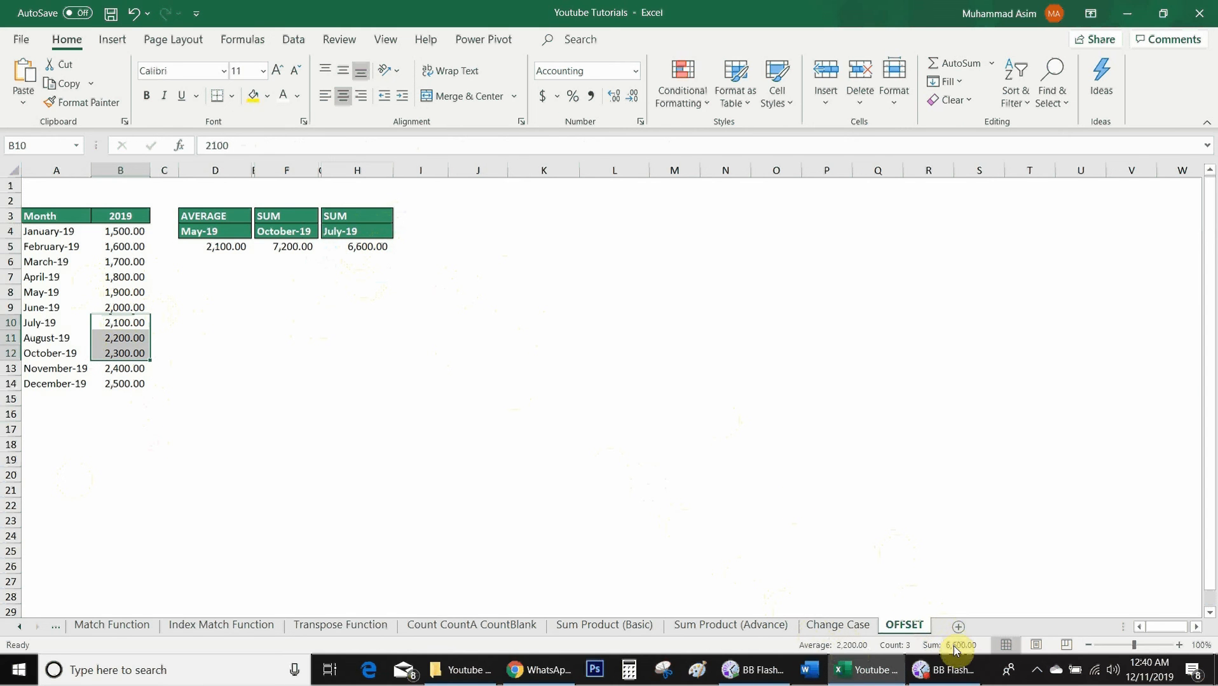
# - Switch the calculation in H3 to AVERAGE and compare H5 with the average of B10:B12
pyautogui.click(378, 215)
pyautogui.click(400, 216)
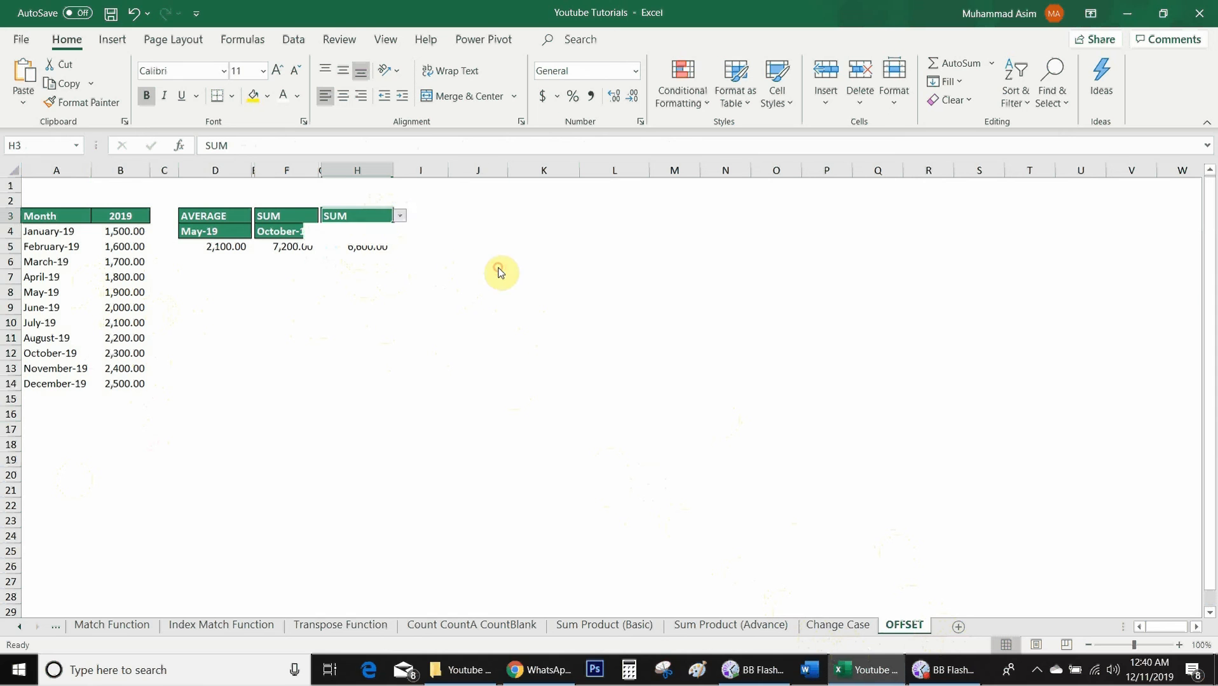
pyautogui.click(368, 237)
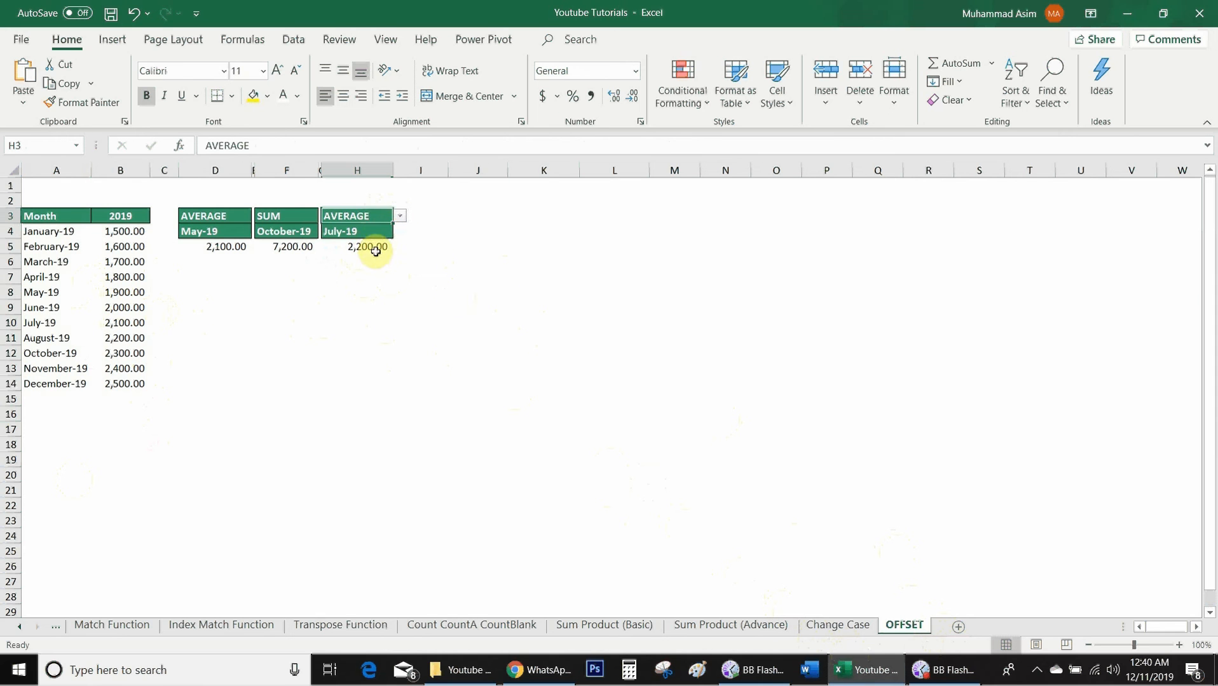
pyautogui.click(375, 248)
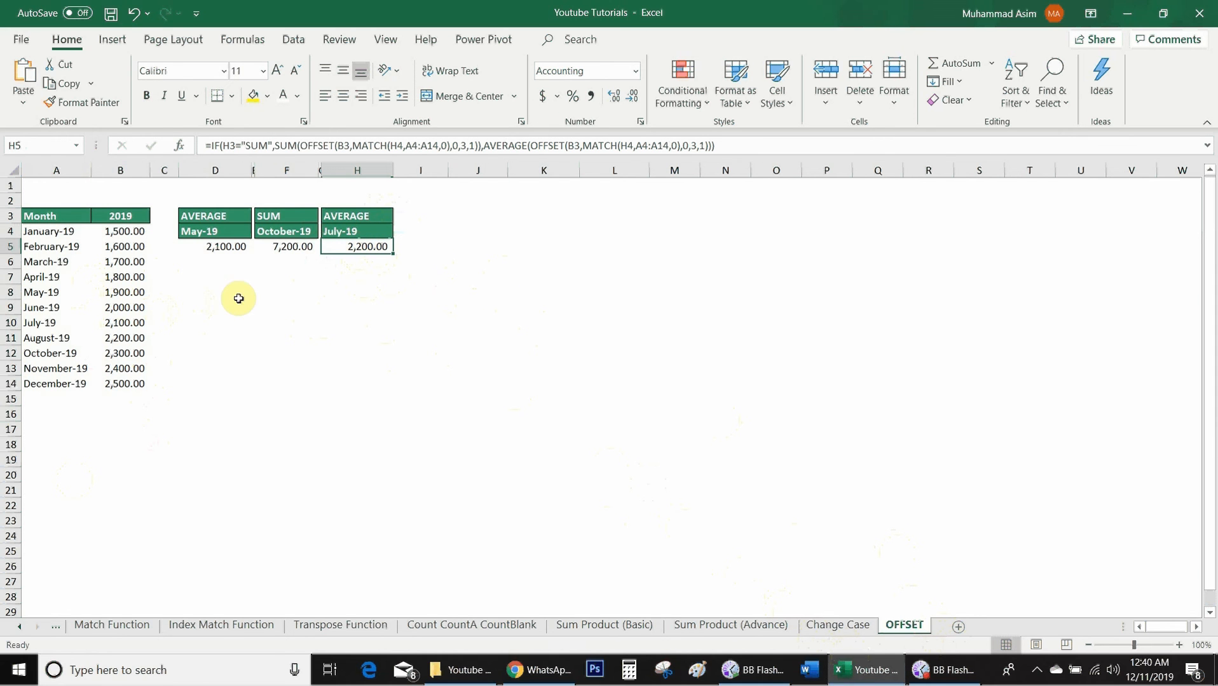
pyautogui.click(118, 323)
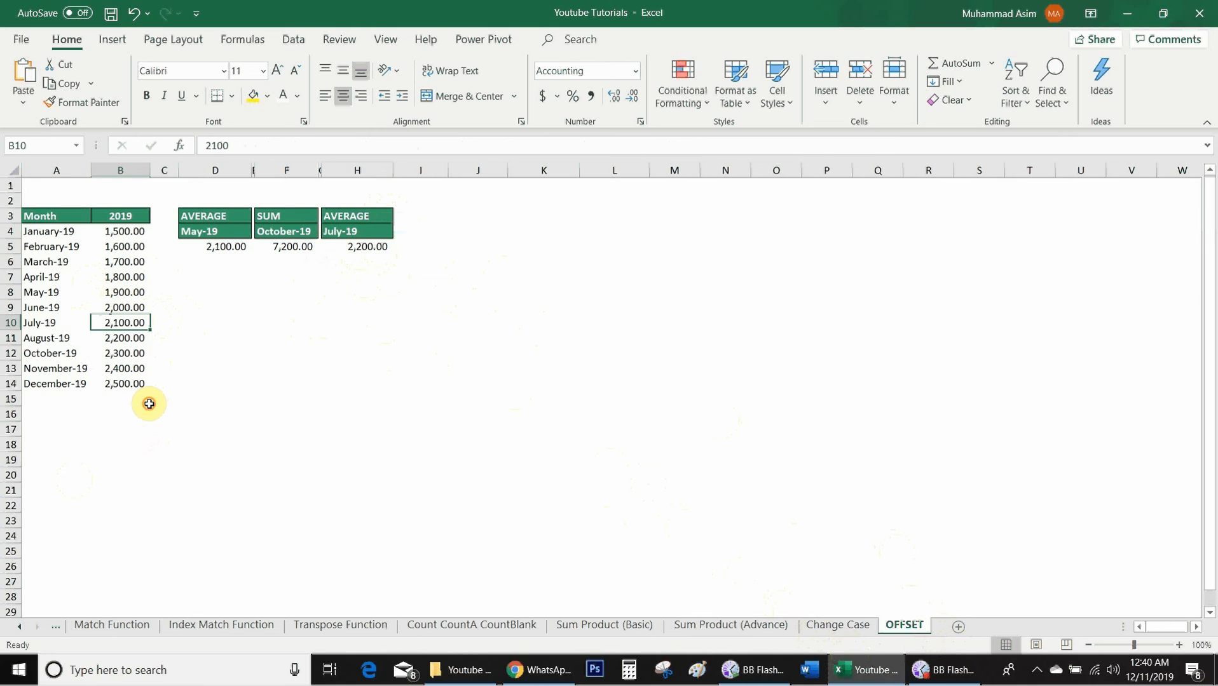
pyautogui.moveTo(119, 322); pyautogui.dragTo(120, 350)
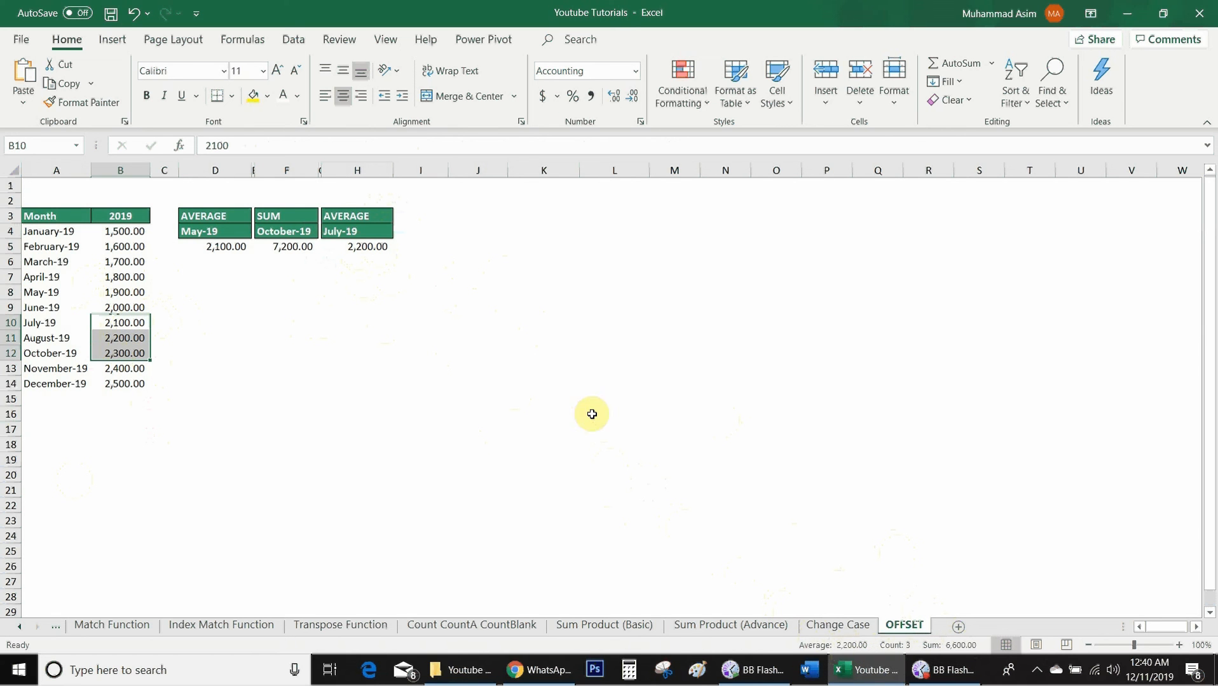
pyautogui.click(449, 315)
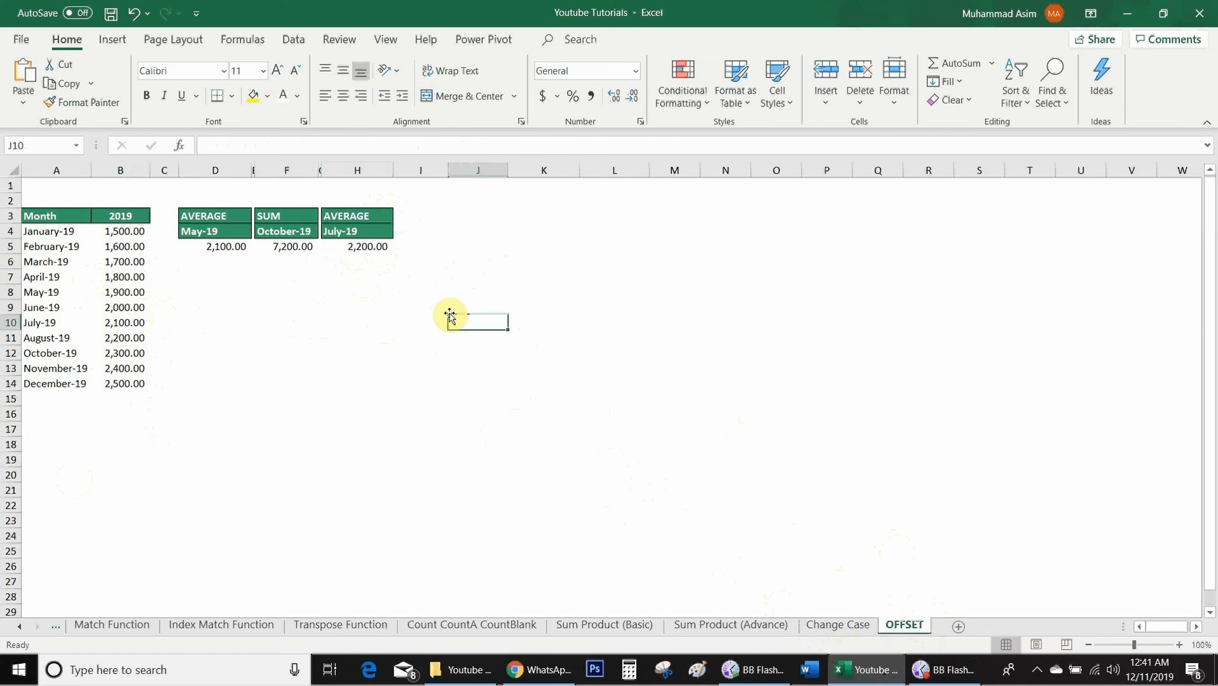